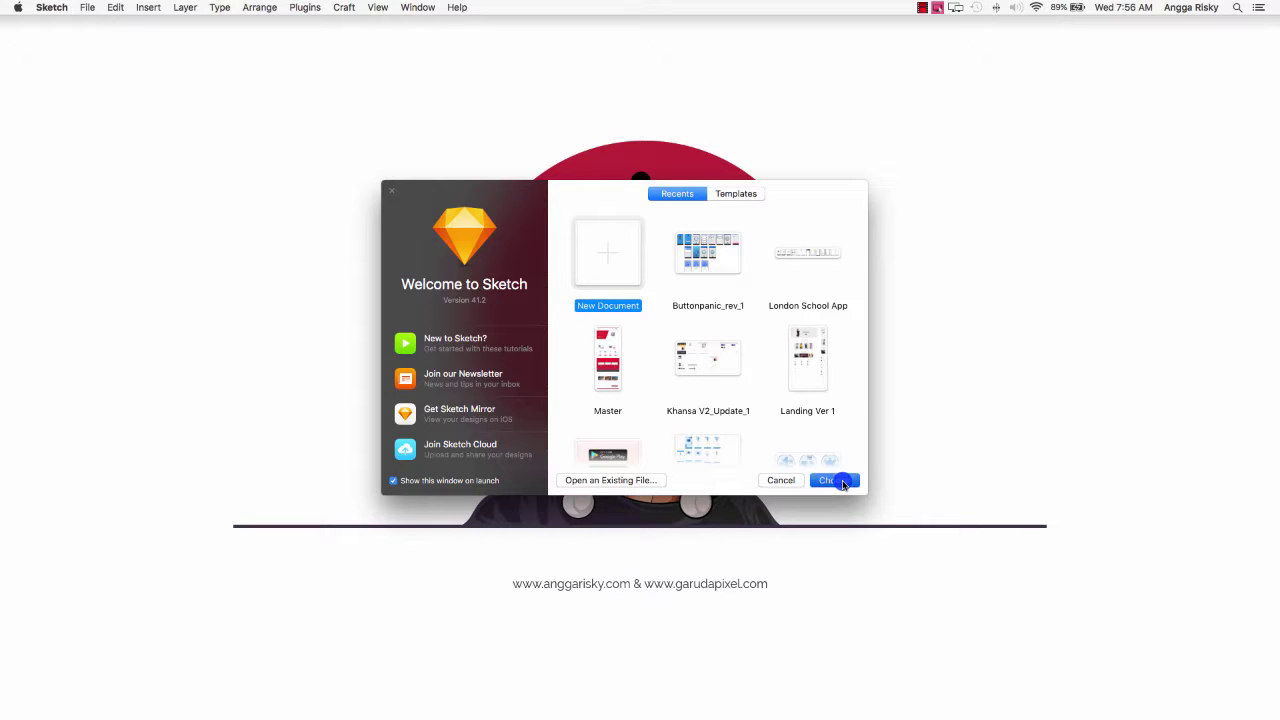
# Create a new blank Untitled document from the Welcome to Sketch window.
pyautogui.press('Return')
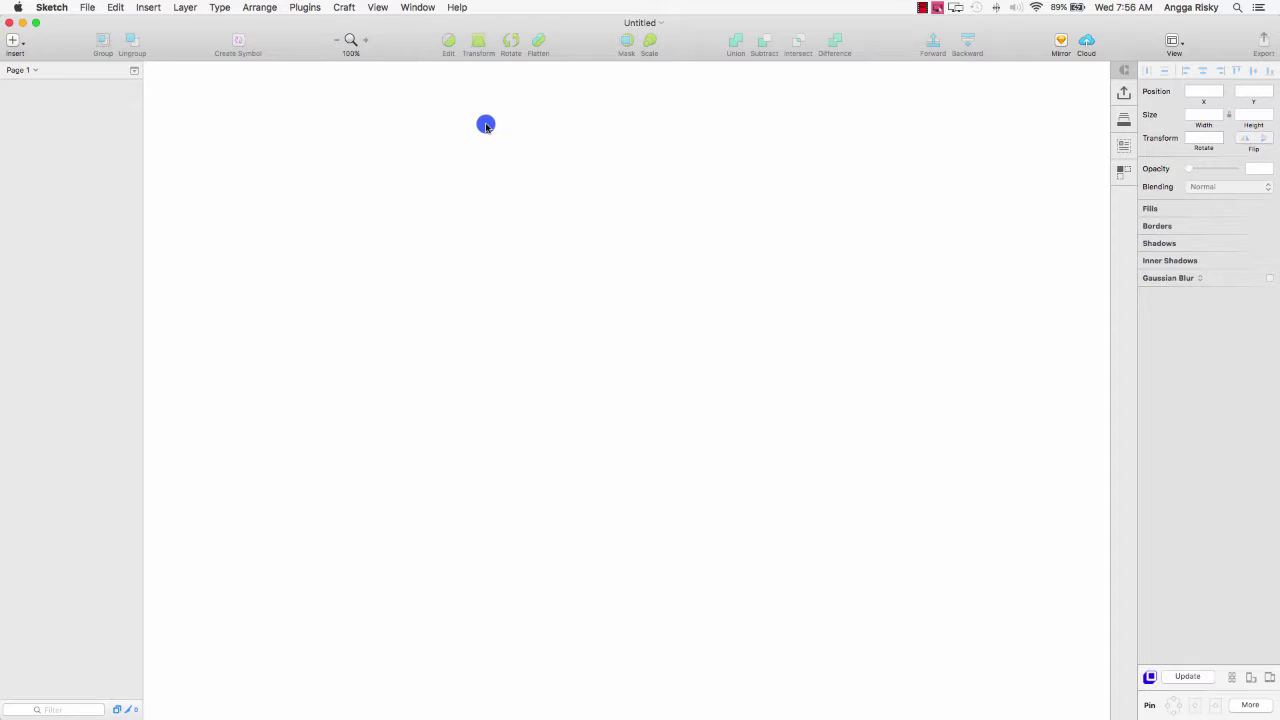
# Add a 320×568 iPhone SE artboard and rename it 'My Profile'.
pyautogui.press('a')
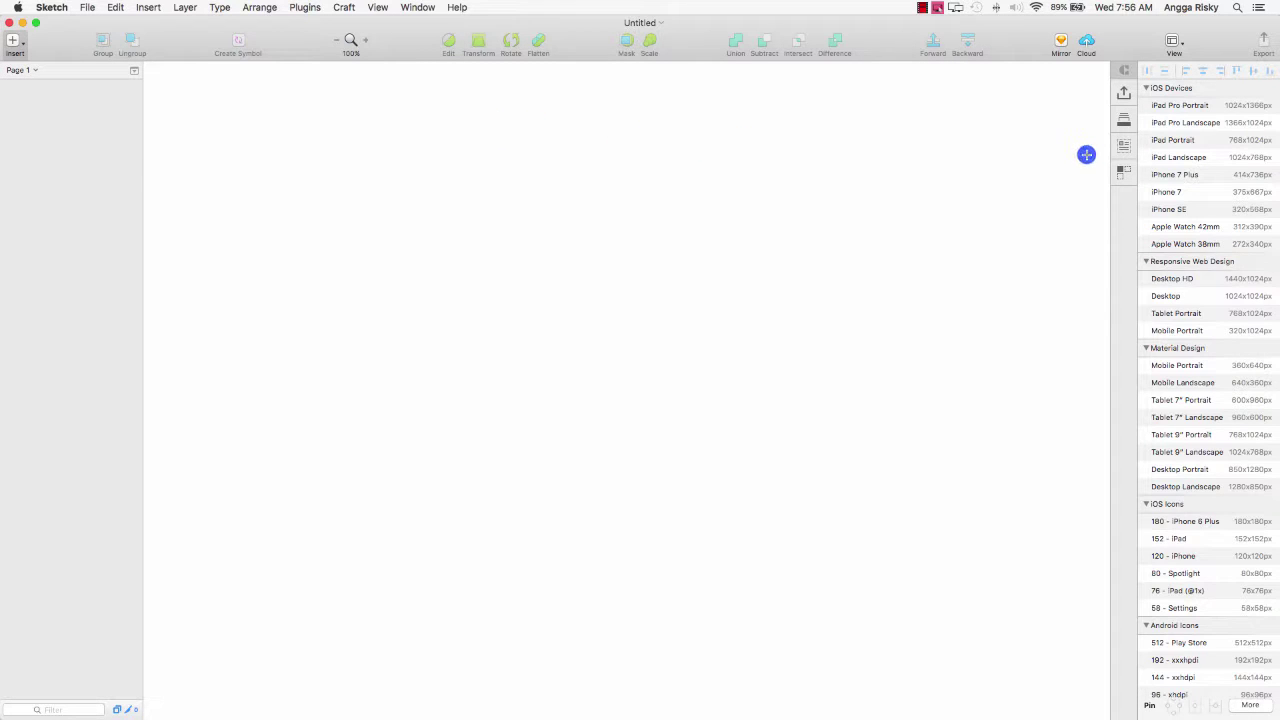
pyautogui.click(1200, 209)
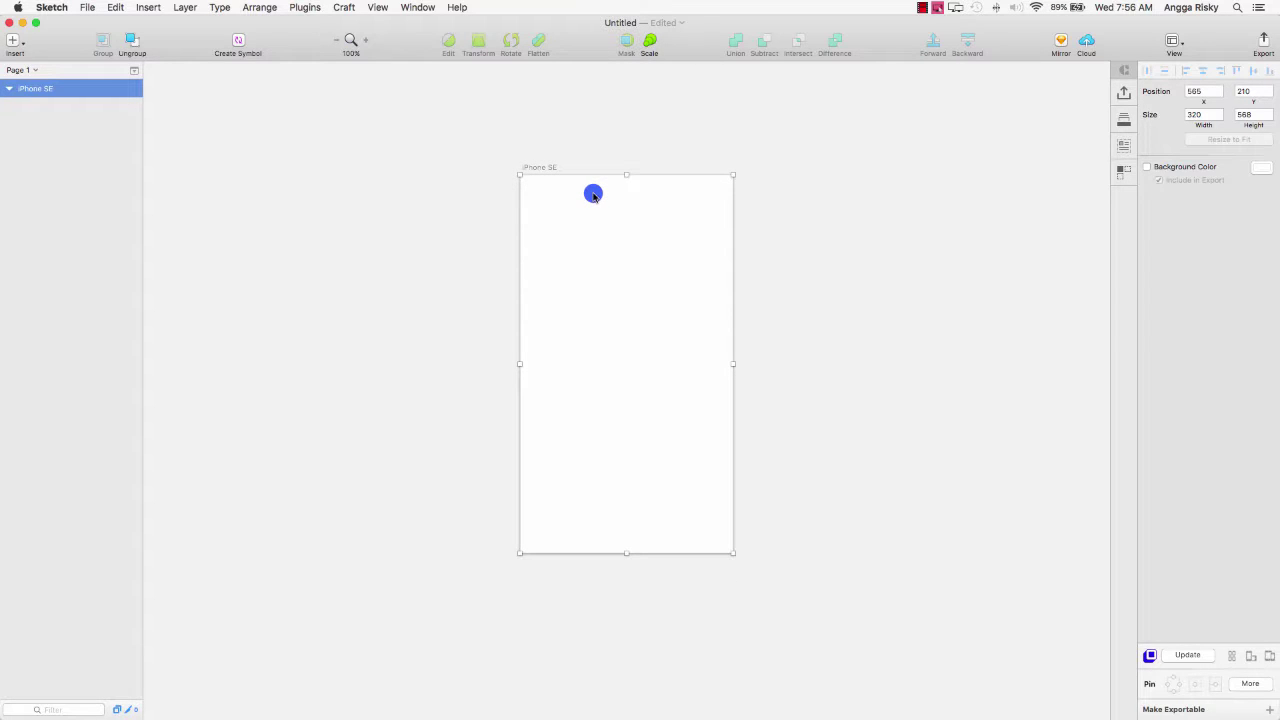
pyautogui.doubleClick(29, 89)
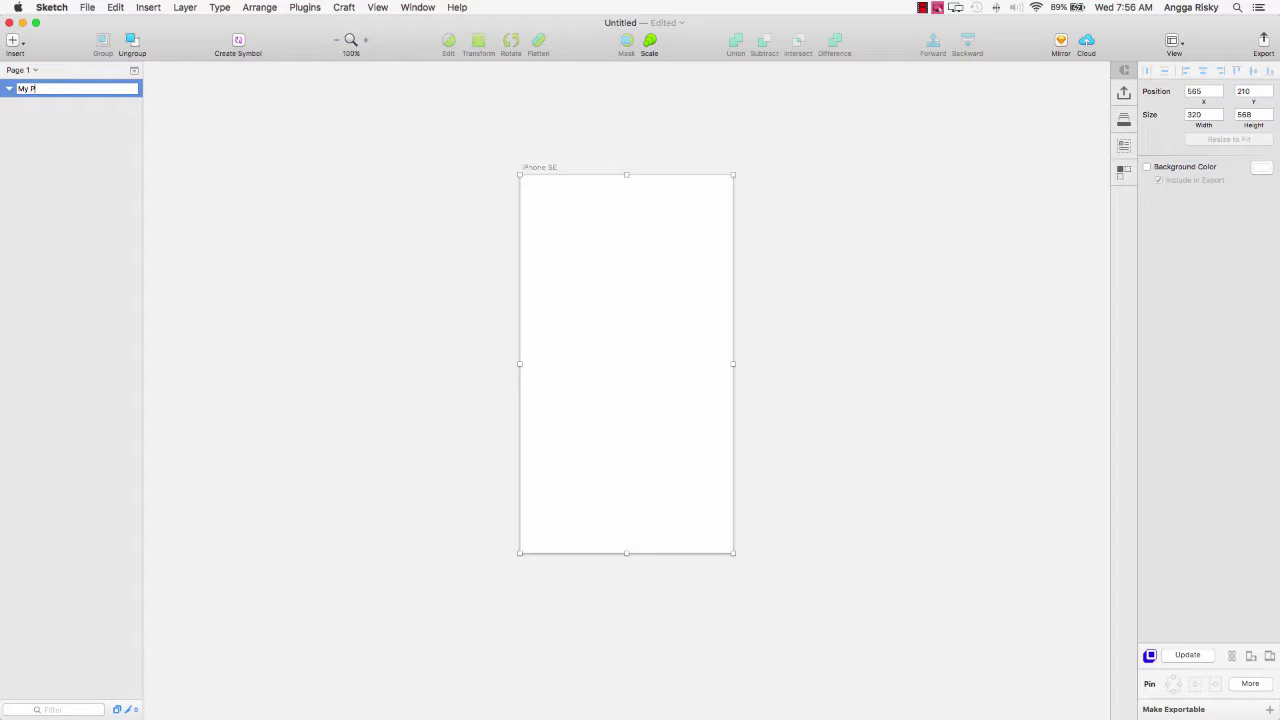
pyautogui.write('My Profile')
pyautogui.press('Return')
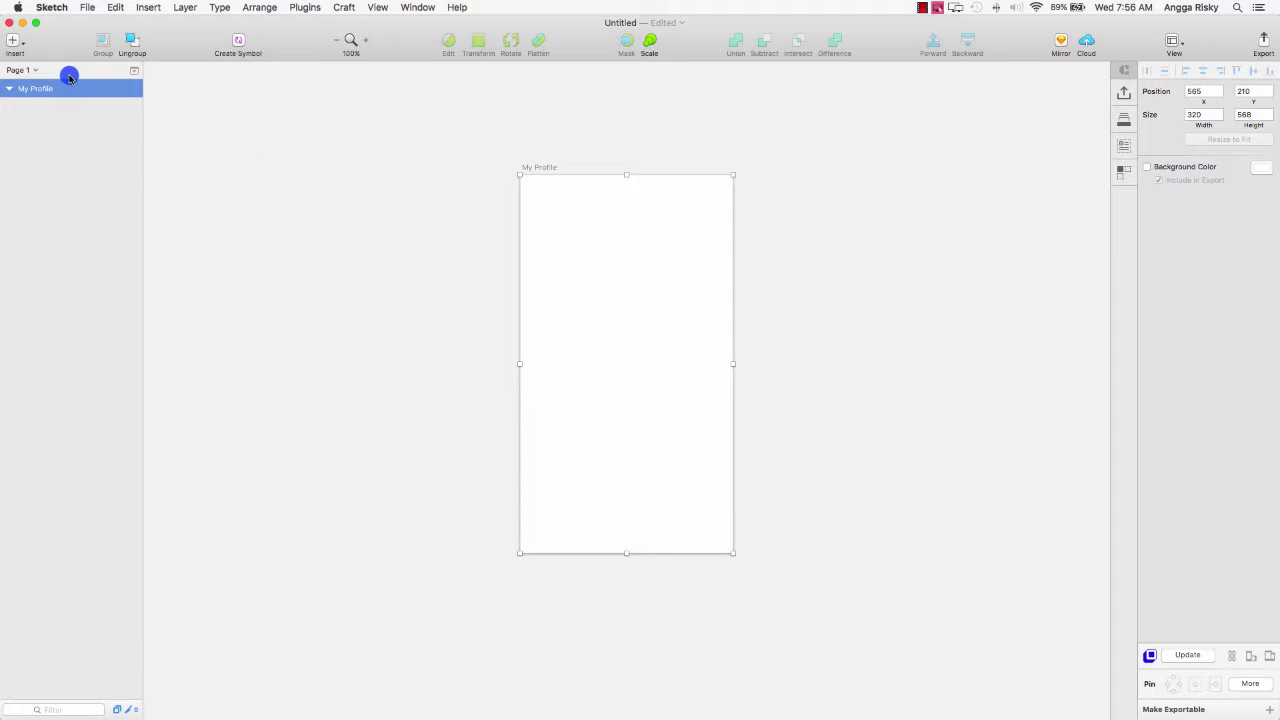
# Insert the image 'my avatar.png' from the Pictures folder.
pyautogui.click(14, 42)
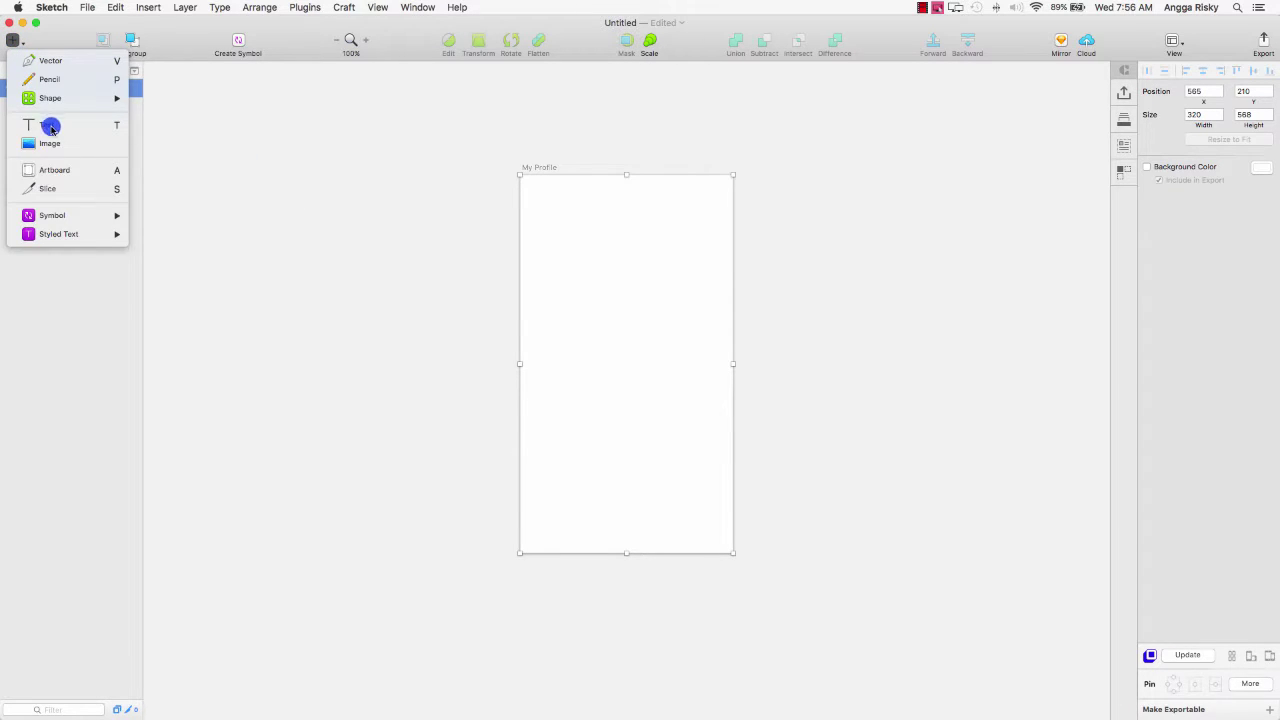
pyautogui.click(50, 142)
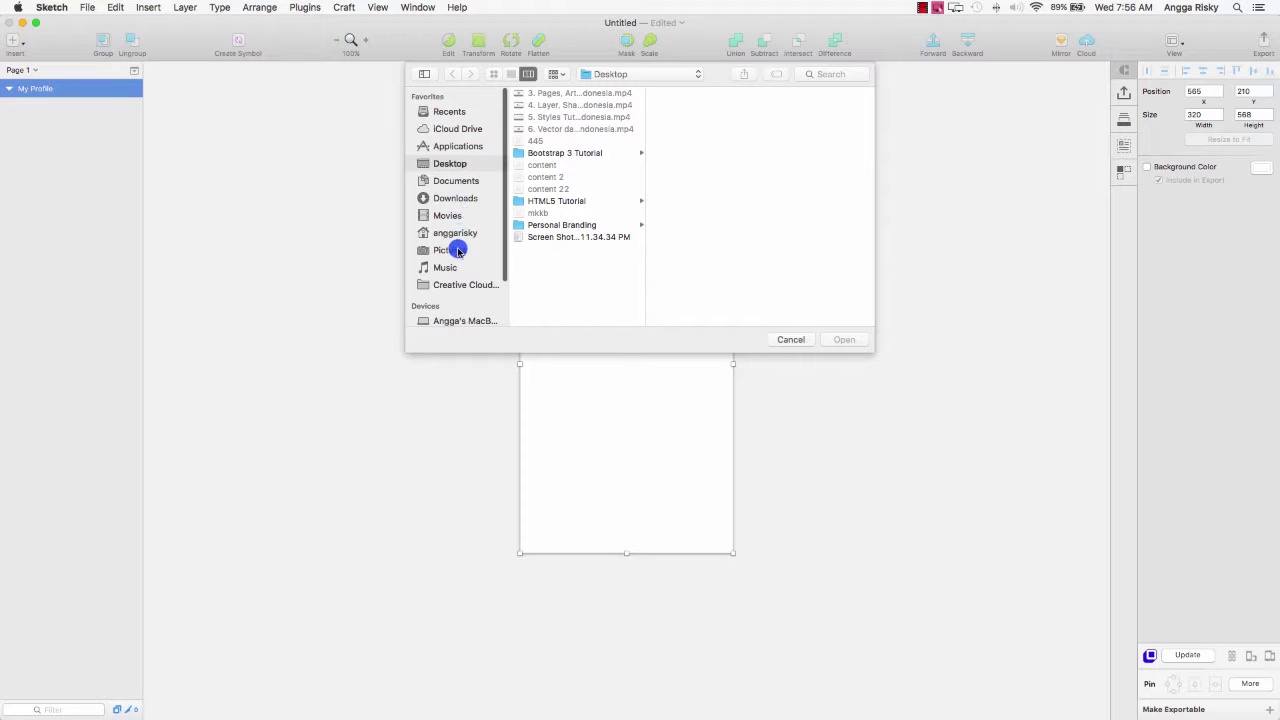
pyautogui.click(457, 252)
pyautogui.click(578, 130)
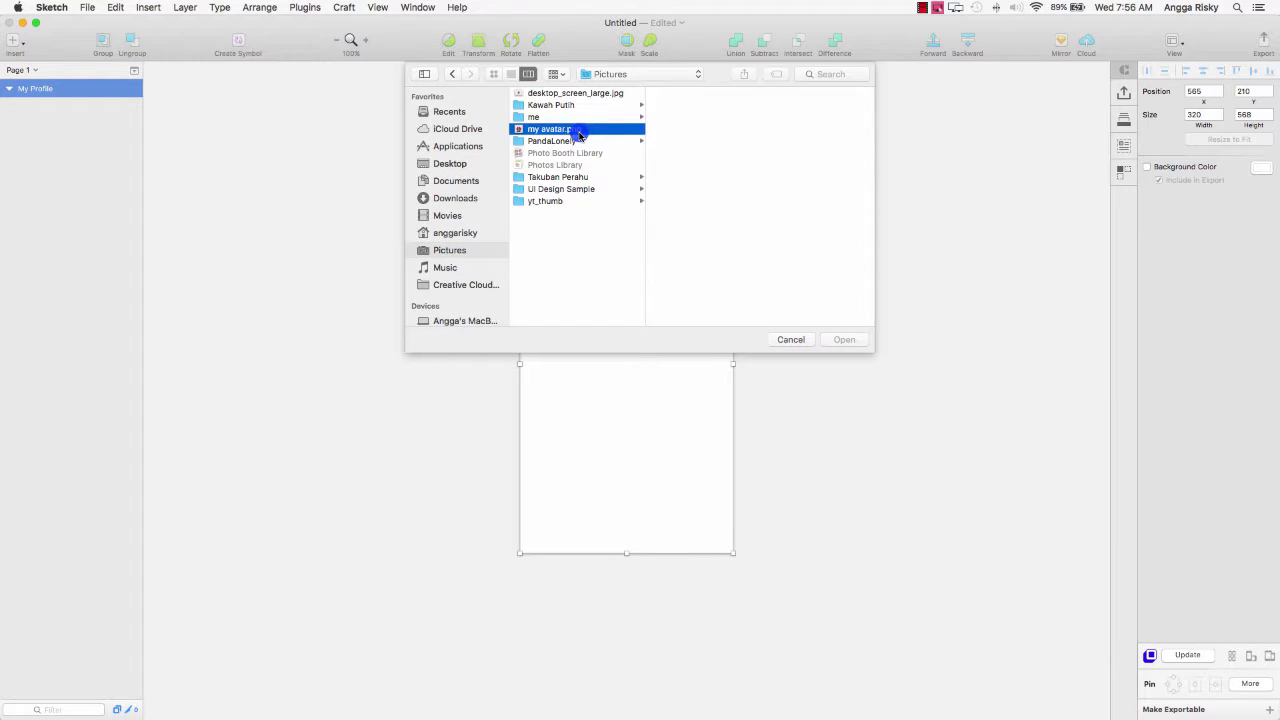
pyautogui.click(846, 339)
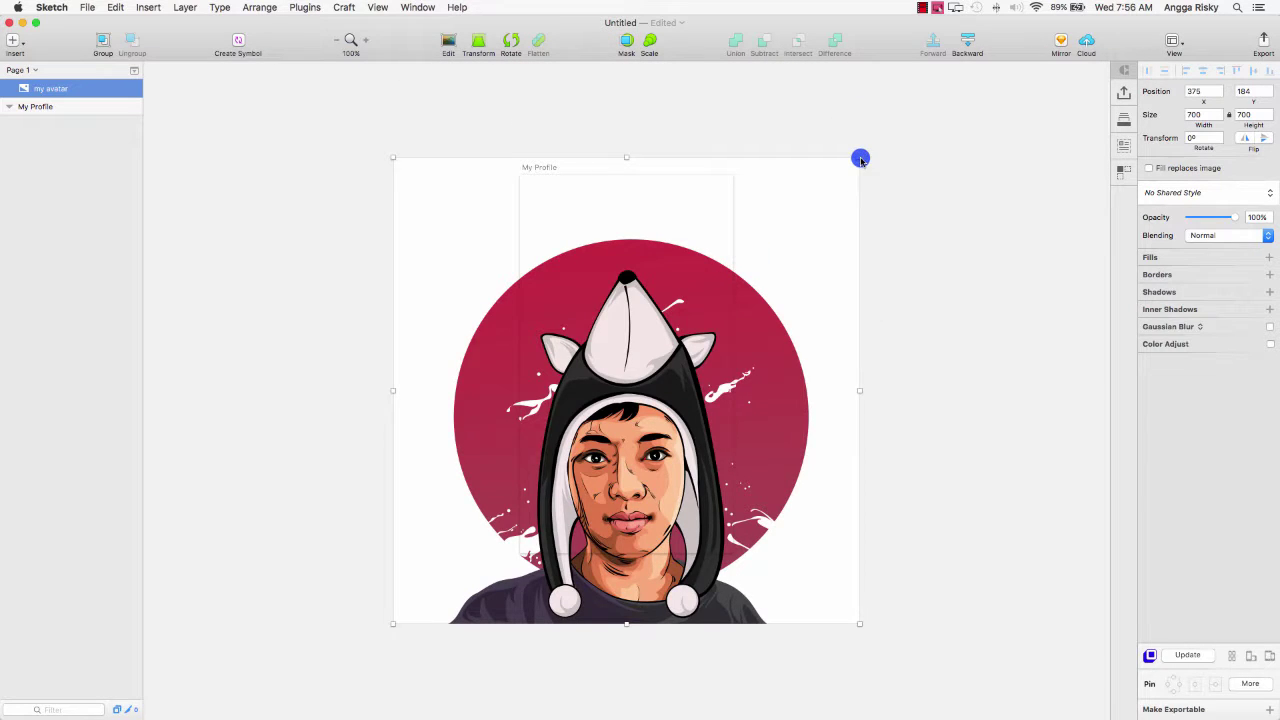
# Resize the avatar to 232×232 and centre it at the artboard's top edge.
pyautogui.moveTo(860, 158); pyautogui.dragTo(500, 493)
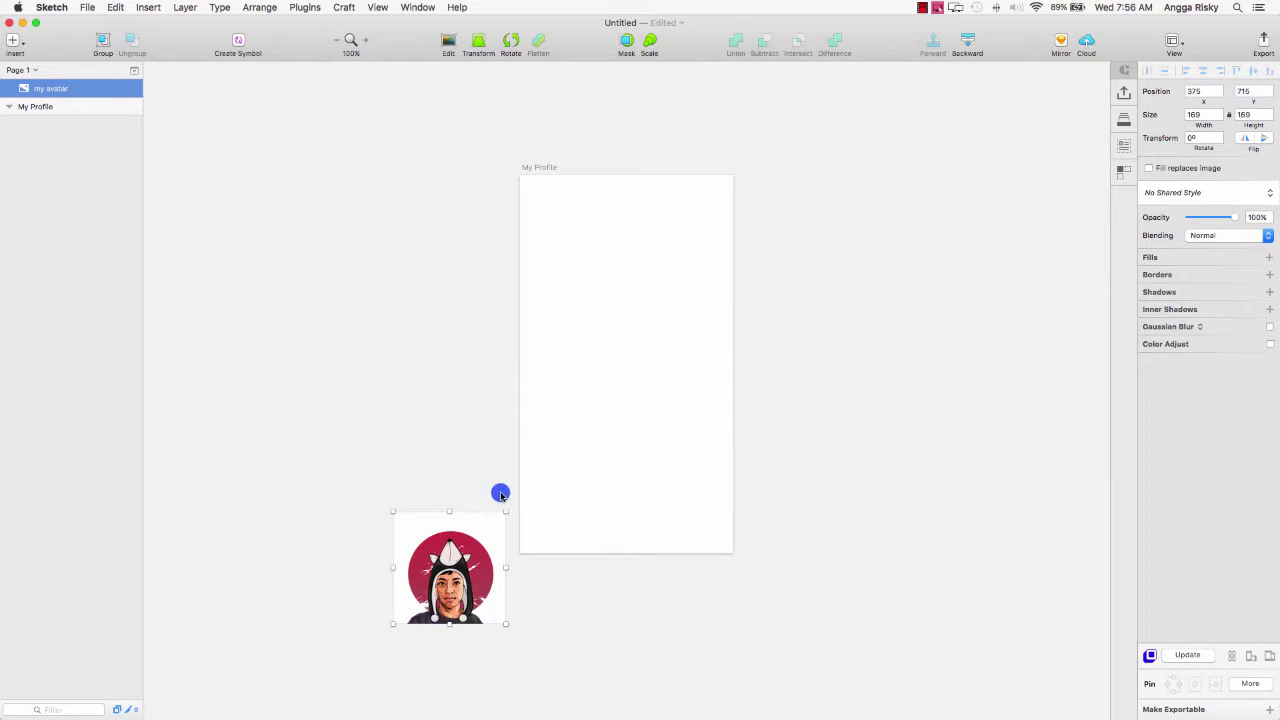
pyautogui.moveTo(446, 554); pyautogui.dragTo(623, 246)
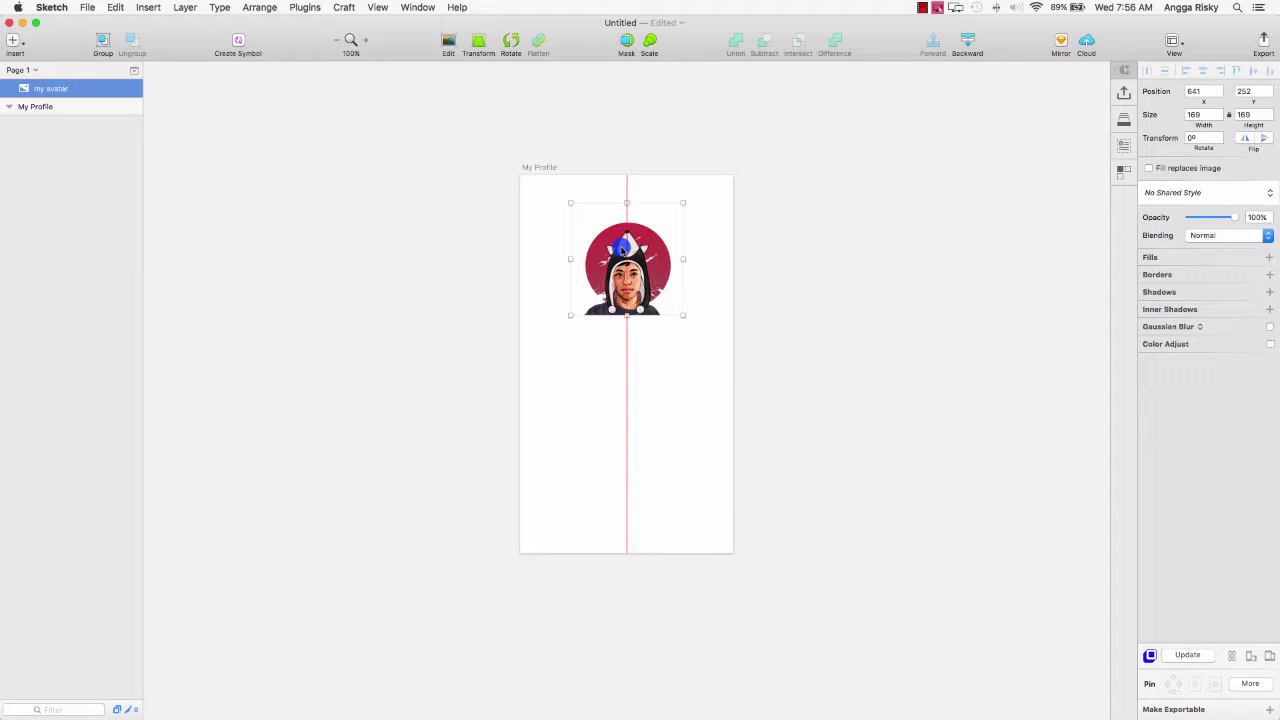
pyautogui.moveTo(683, 315); pyautogui.dragTo(725, 357)
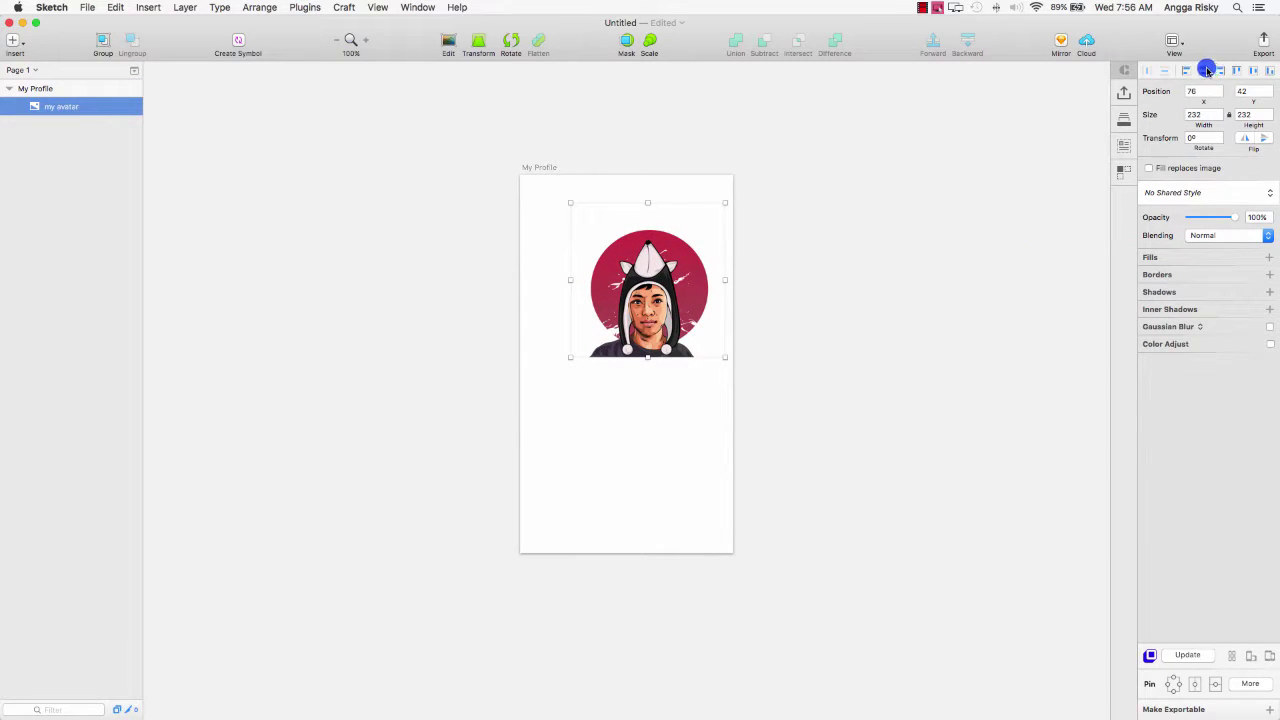
pyautogui.moveTo(636, 291); pyautogui.dragTo(633, 265)
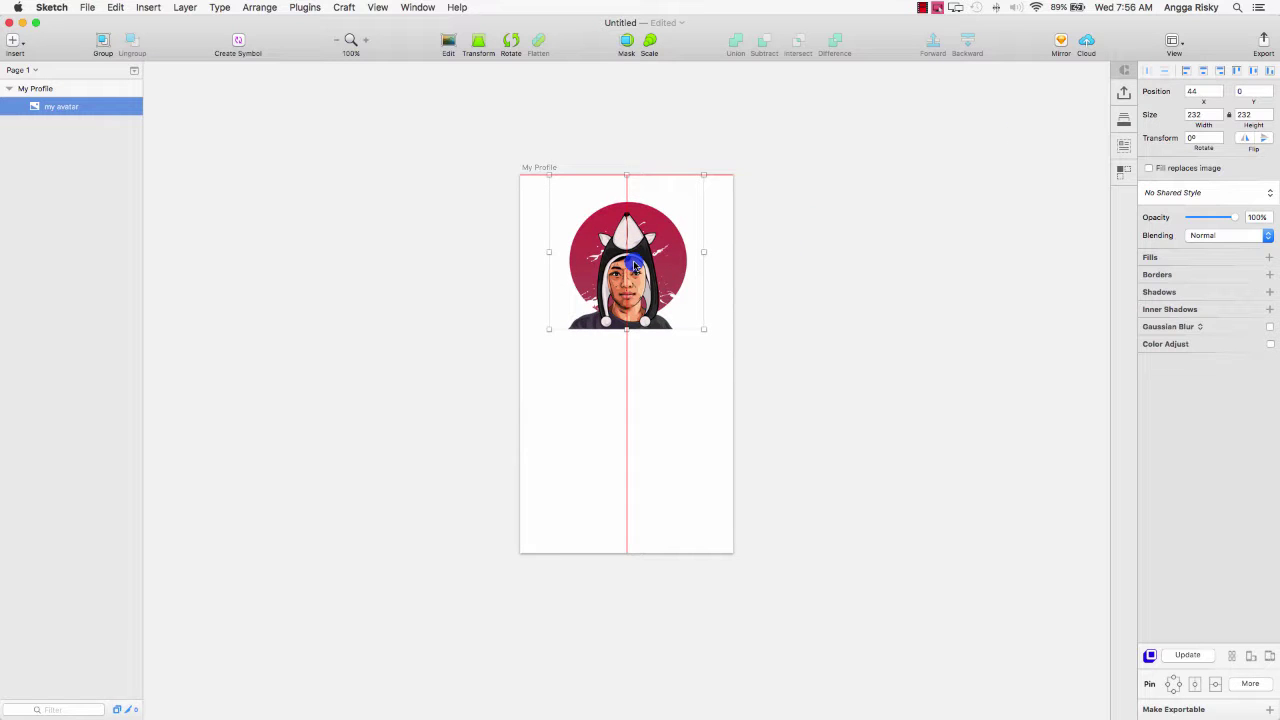
pyautogui.click(817, 253)
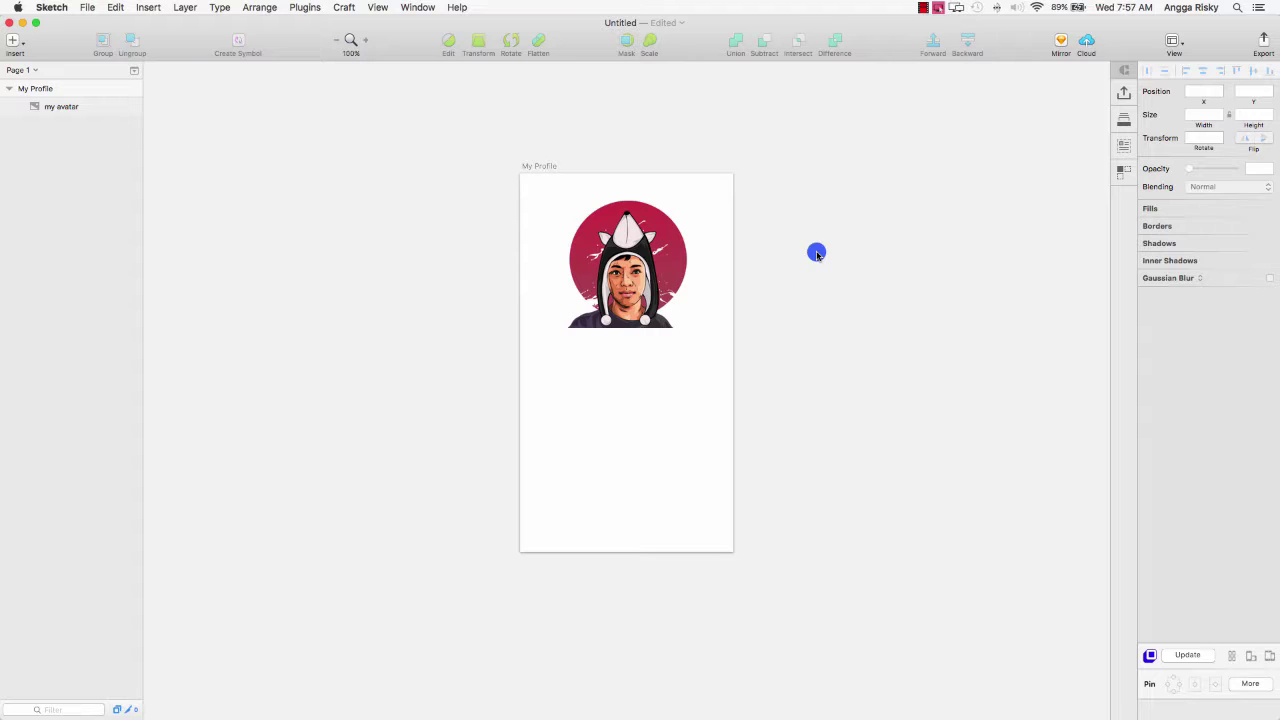
# Open a Finder window on the Pictures folder and undo the avatar placement in Sketch.
pyautogui.press('super+Tab')
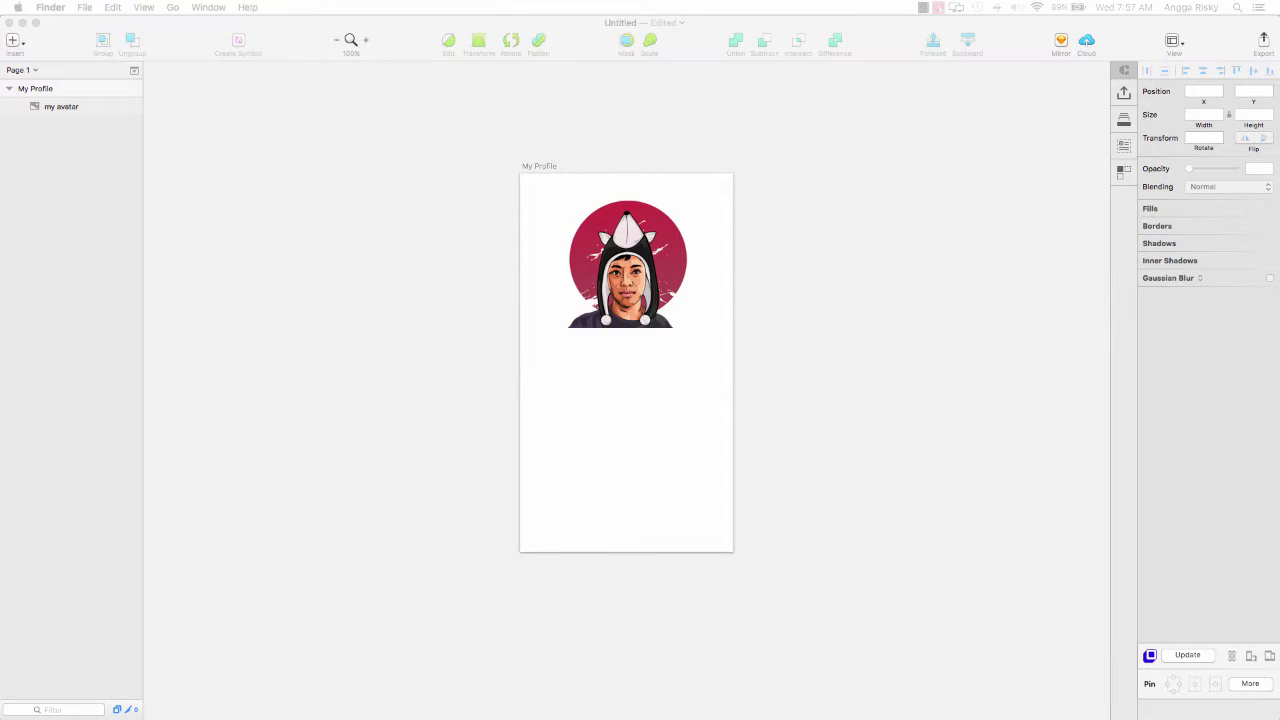
pyautogui.press('super+n')
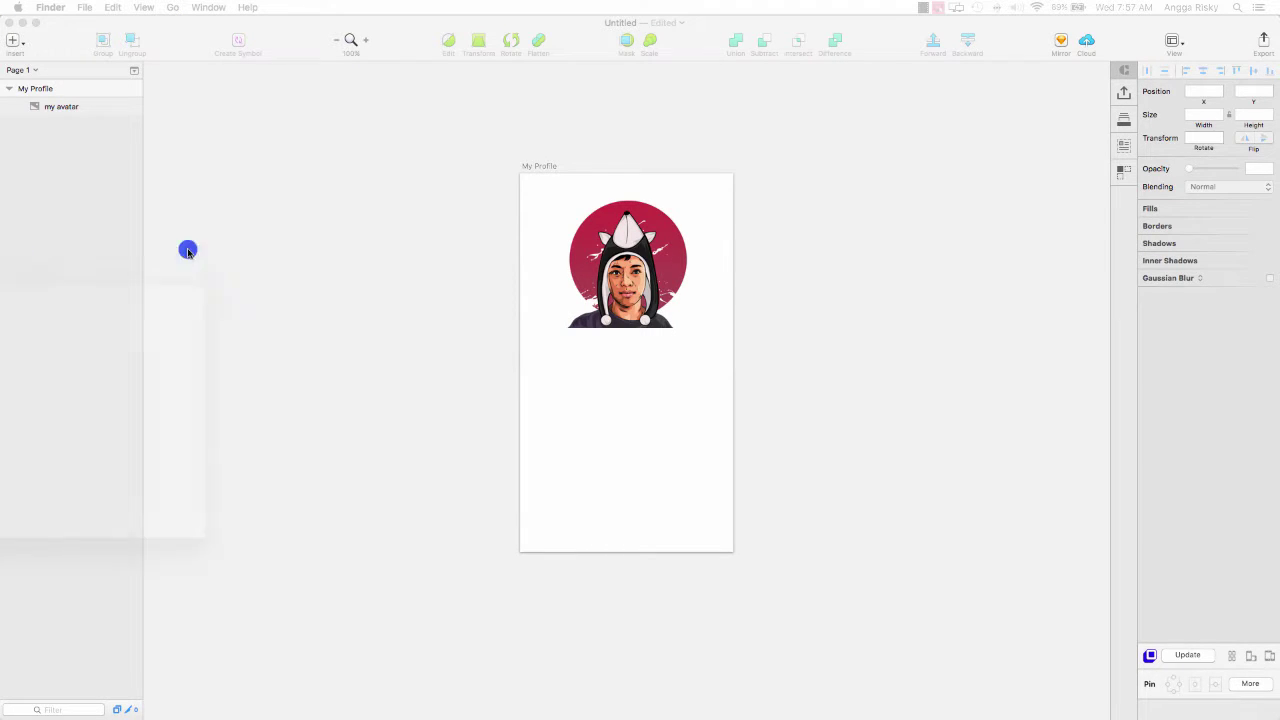
pyautogui.moveTo(189, 249)
pyautogui.mouseDown()
pyautogui.moveTo(443, 189)
pyautogui.moveTo(971, 269)
pyautogui.moveTo(633, 340)
pyautogui.mouseUp()
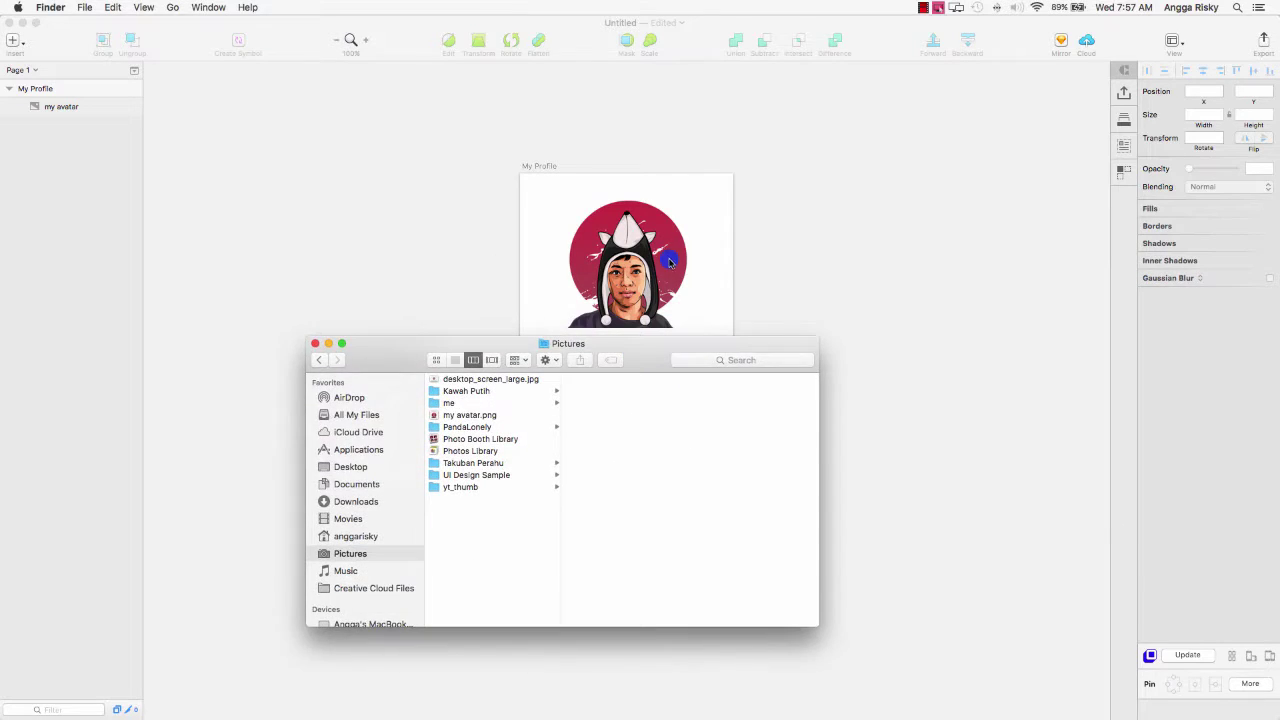
pyautogui.click(633, 250)
pyautogui.press('super+z')
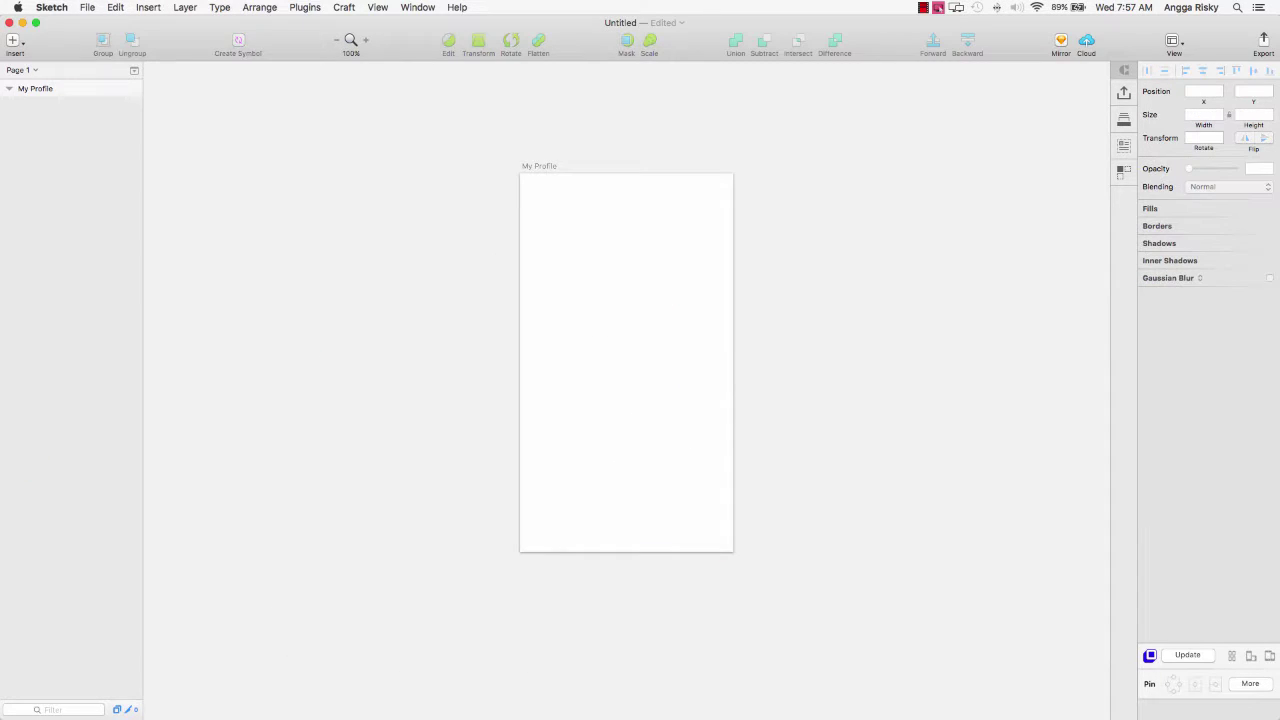
# Drag my avatar.png from Finder onto the artboard, then delete the dropped image.
pyautogui.press('super+Tab')
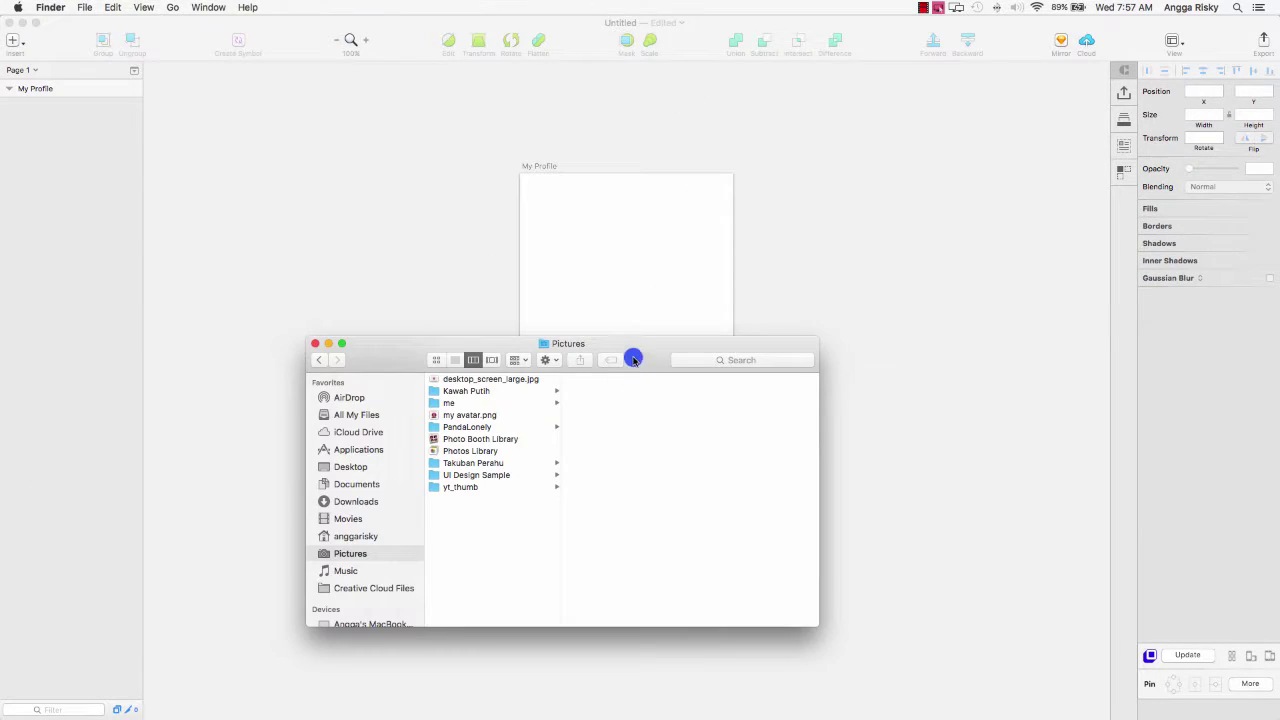
pyautogui.moveTo(631, 357); pyautogui.dragTo(975, 180)
pyautogui.click(855, 239)
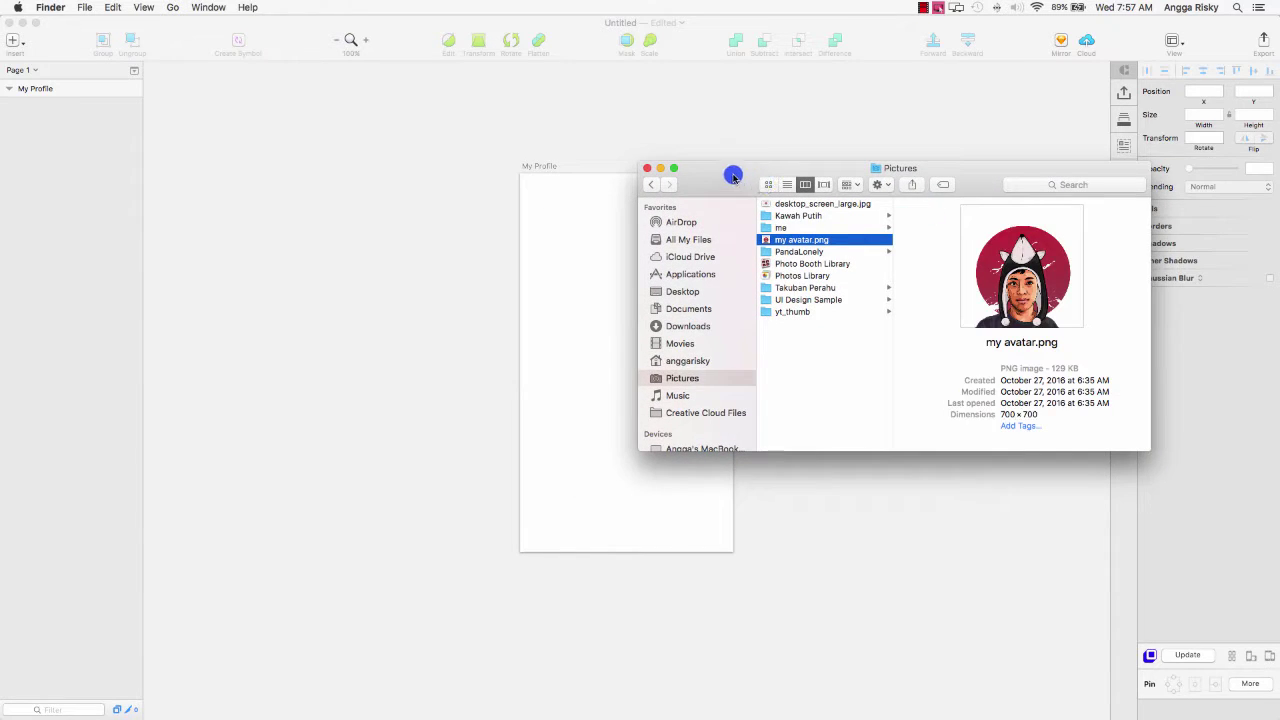
pyautogui.moveTo(734, 174); pyautogui.dragTo(869, 154)
pyautogui.moveTo(679, 260); pyautogui.dragTo(612, 272)
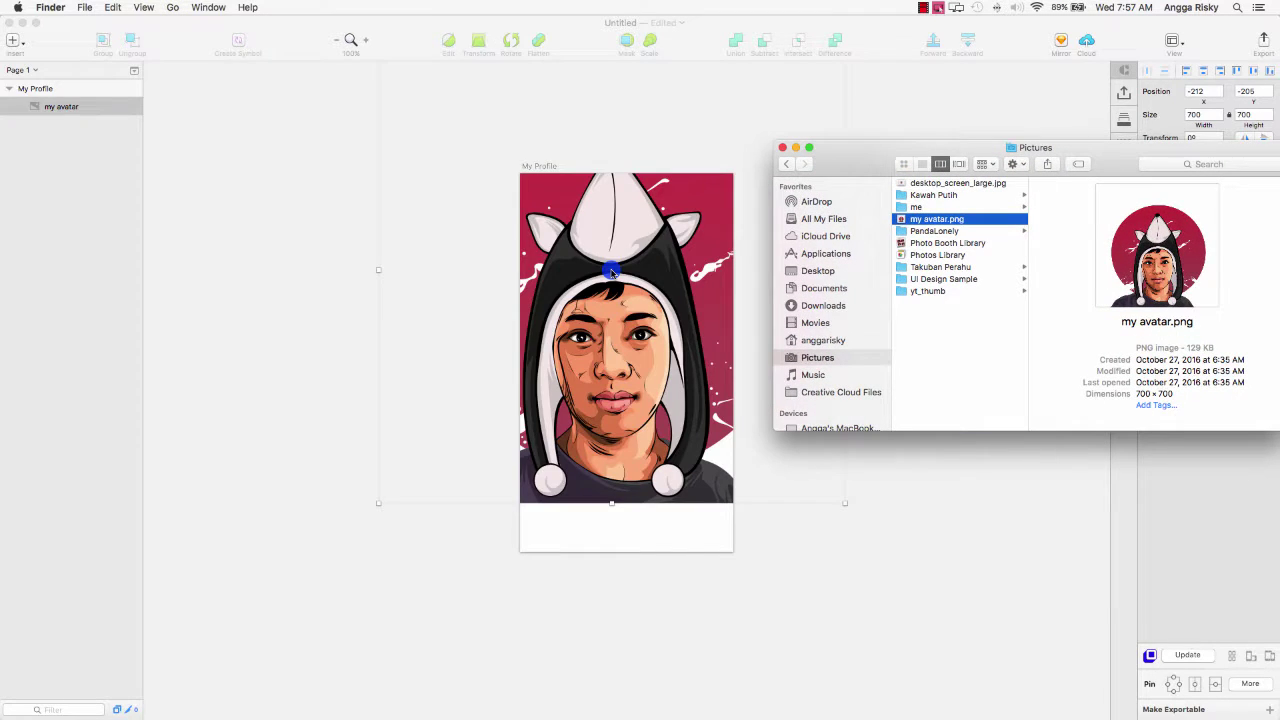
pyautogui.click(612, 272)
pyautogui.press('Delete')
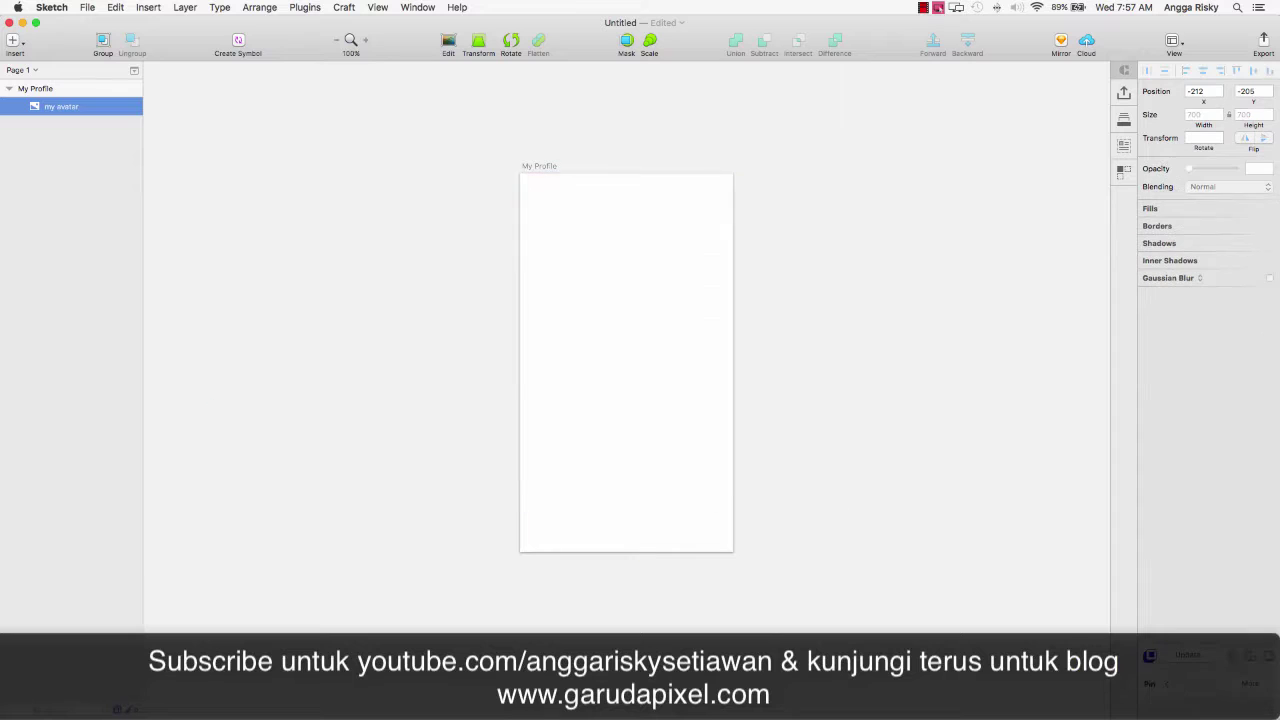
# Copy my avatar.png in Finder, paste it into My Profile, then delete it.
pyautogui.press('super+Tab')
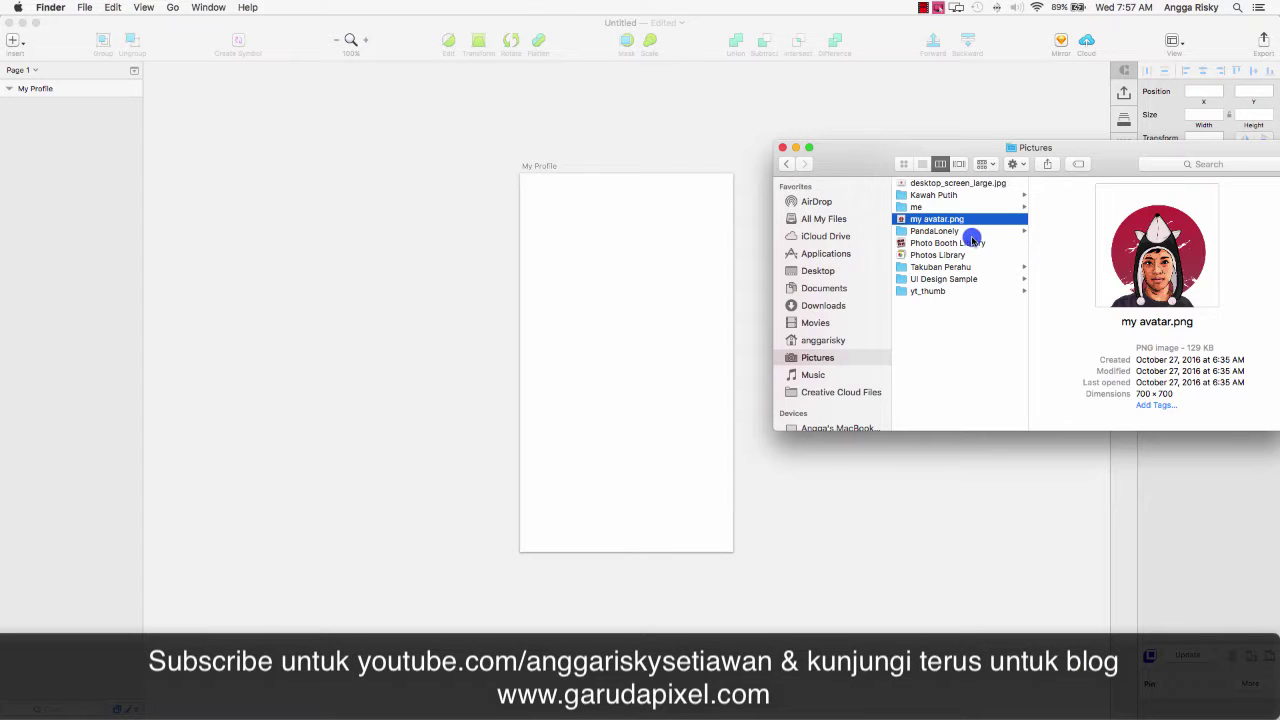
pyautogui.rightClick(944, 224)
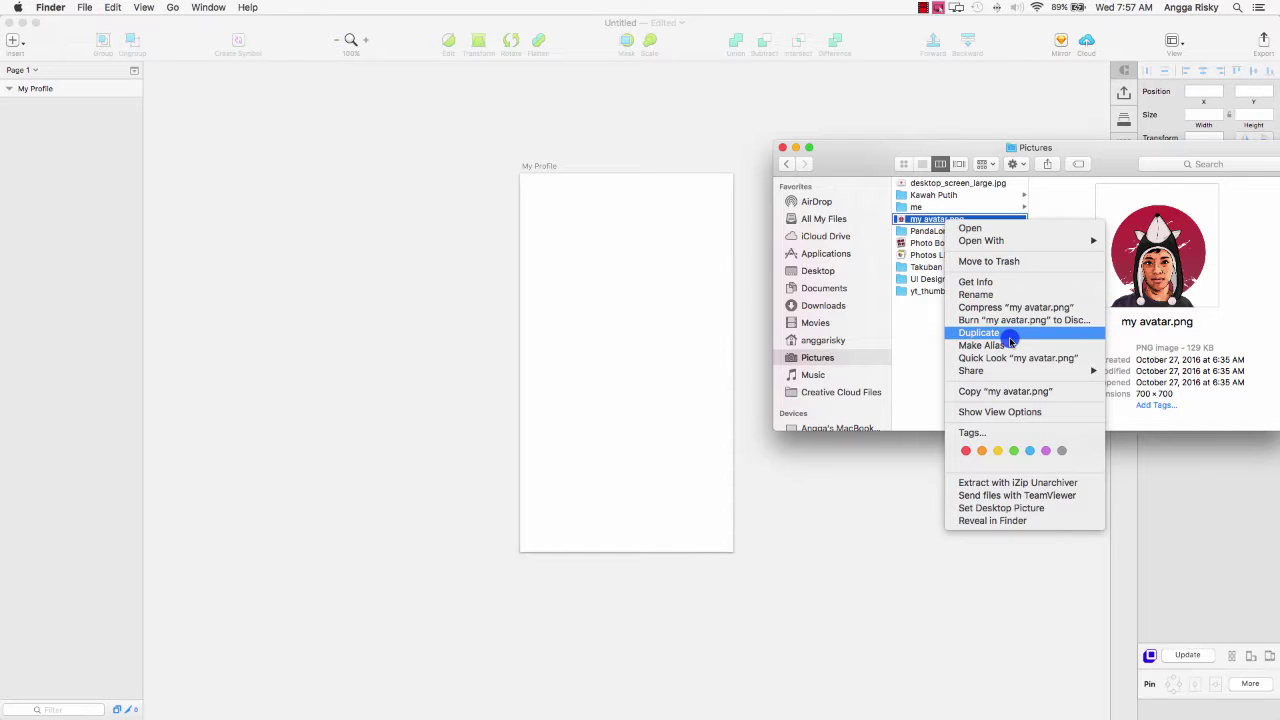
pyautogui.click(1024, 398)
pyautogui.click(556, 222)
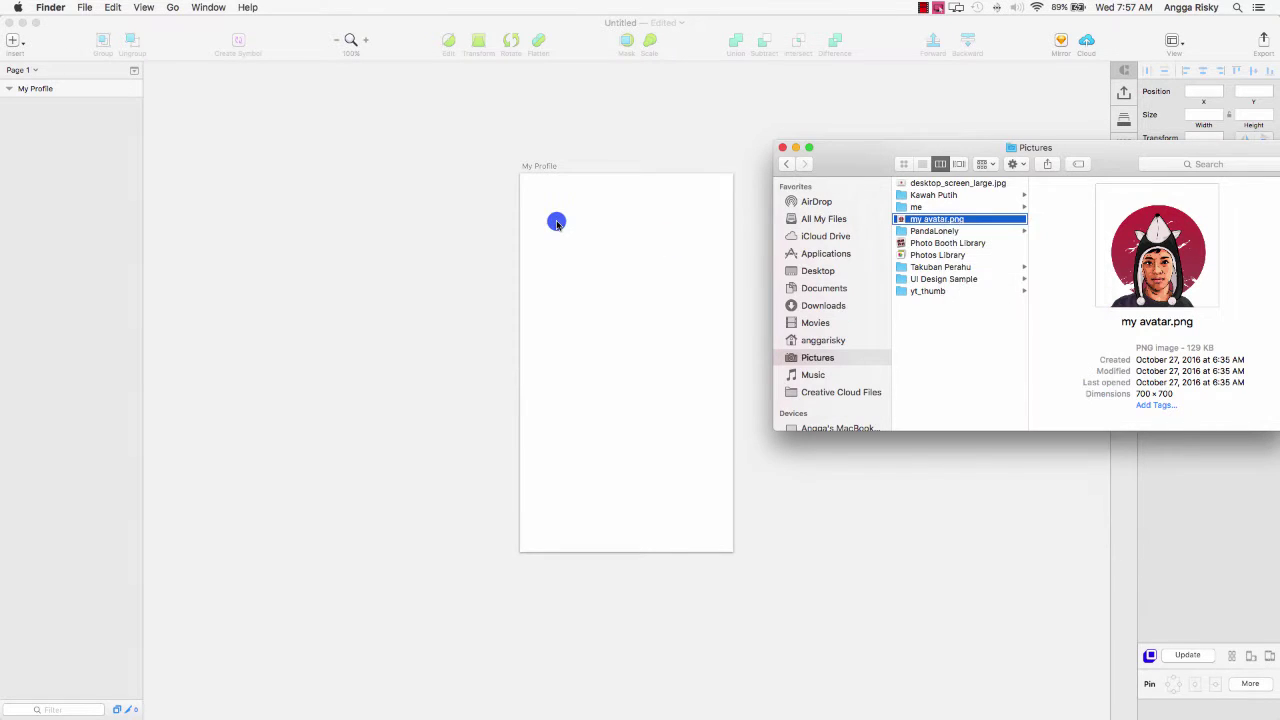
pyautogui.press('super+v')
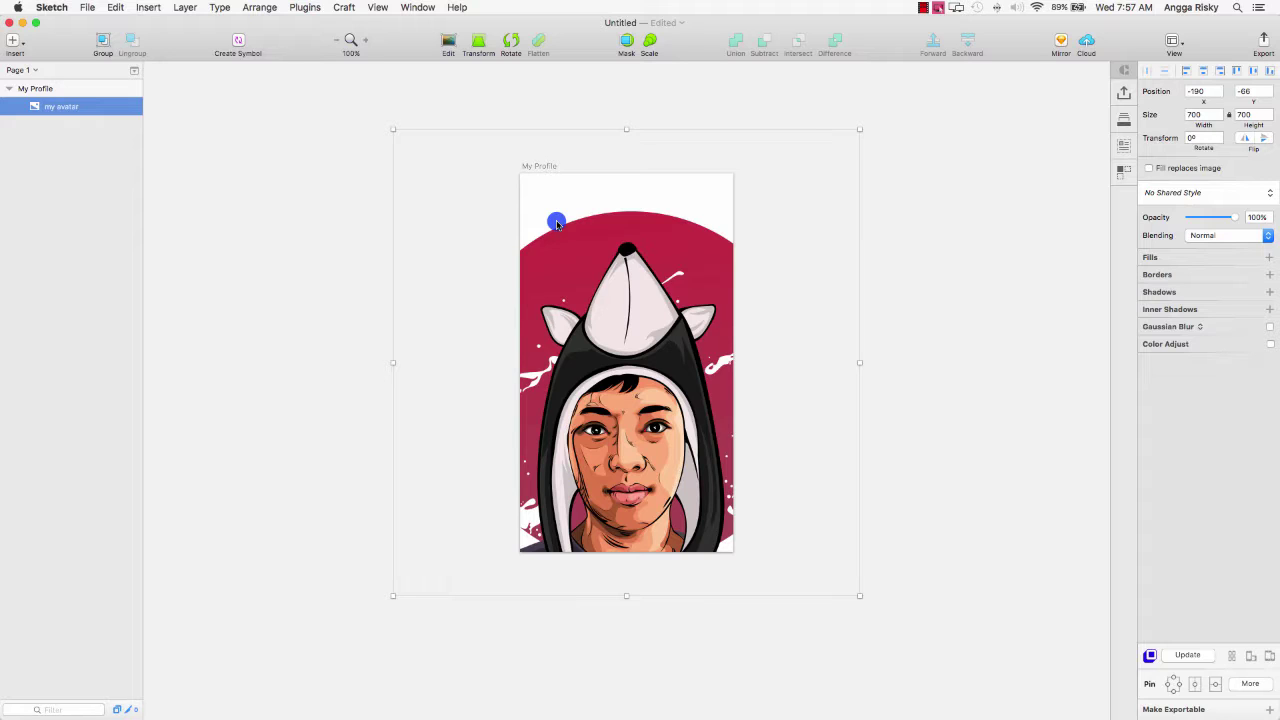
pyautogui.press('Delete')
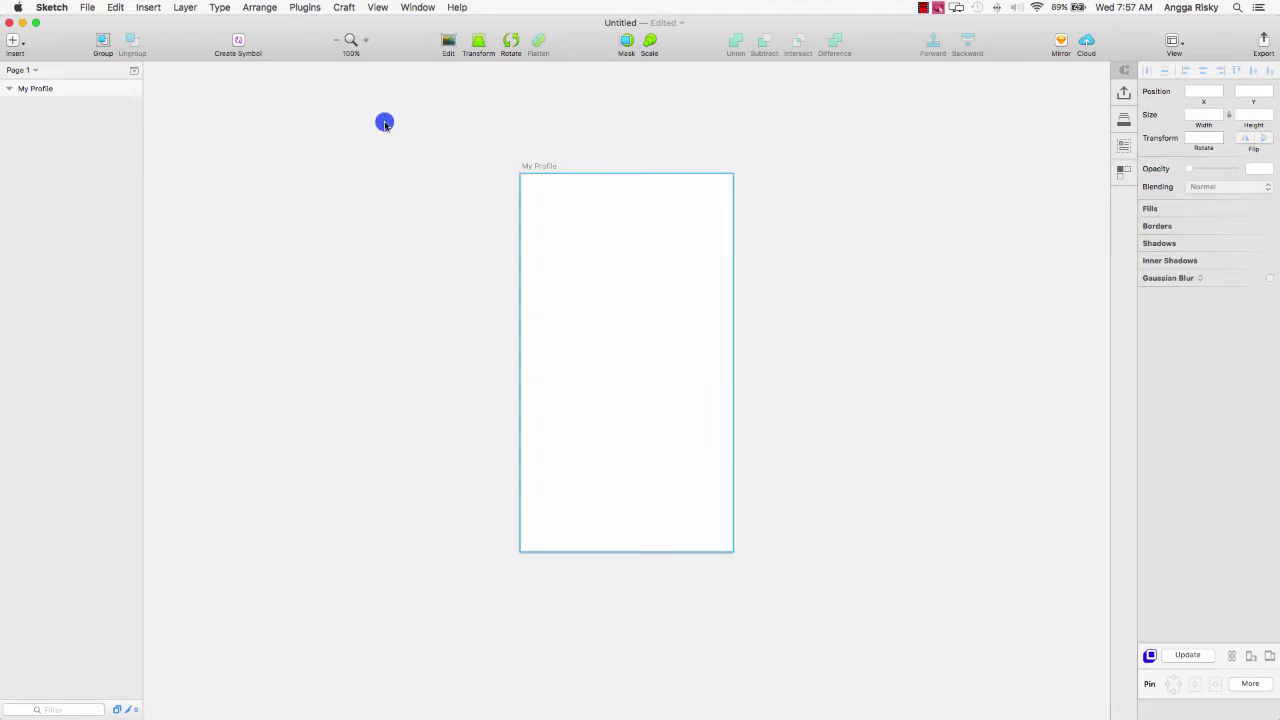
# Restore the deleted avatar image onto the My Profile artboard.
pyautogui.click(14, 40)
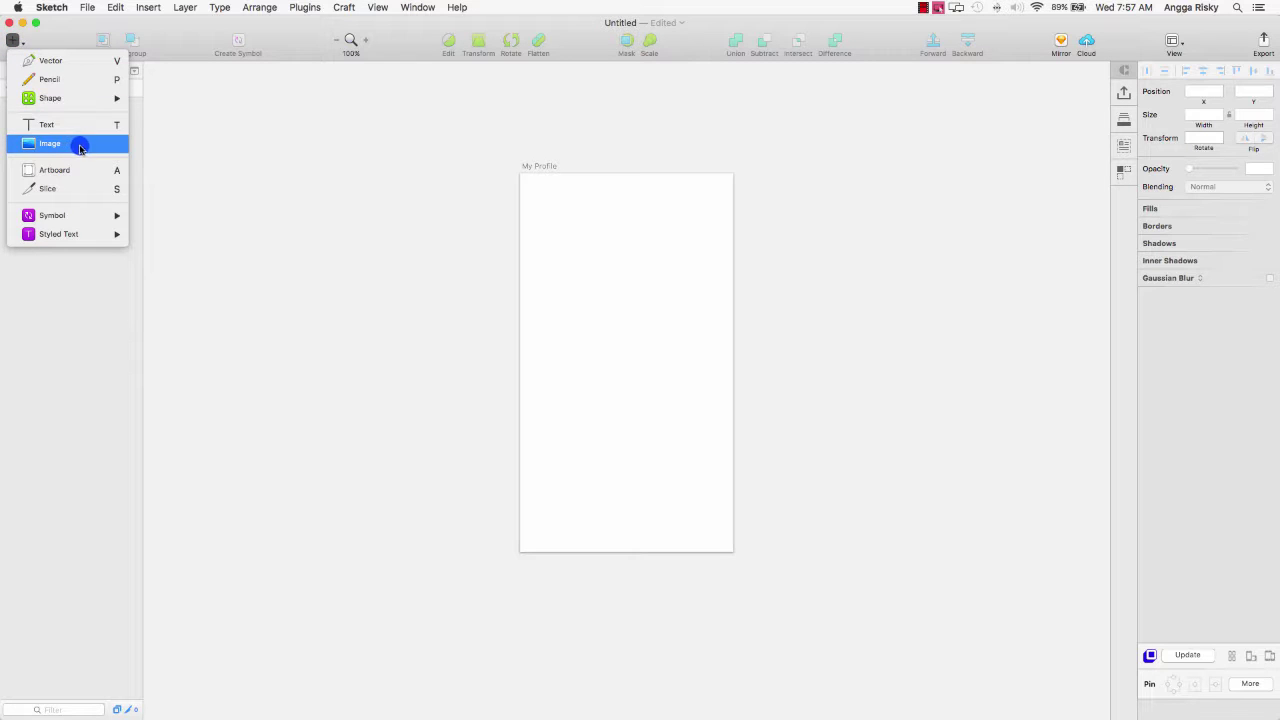
pyautogui.click(535, 174)
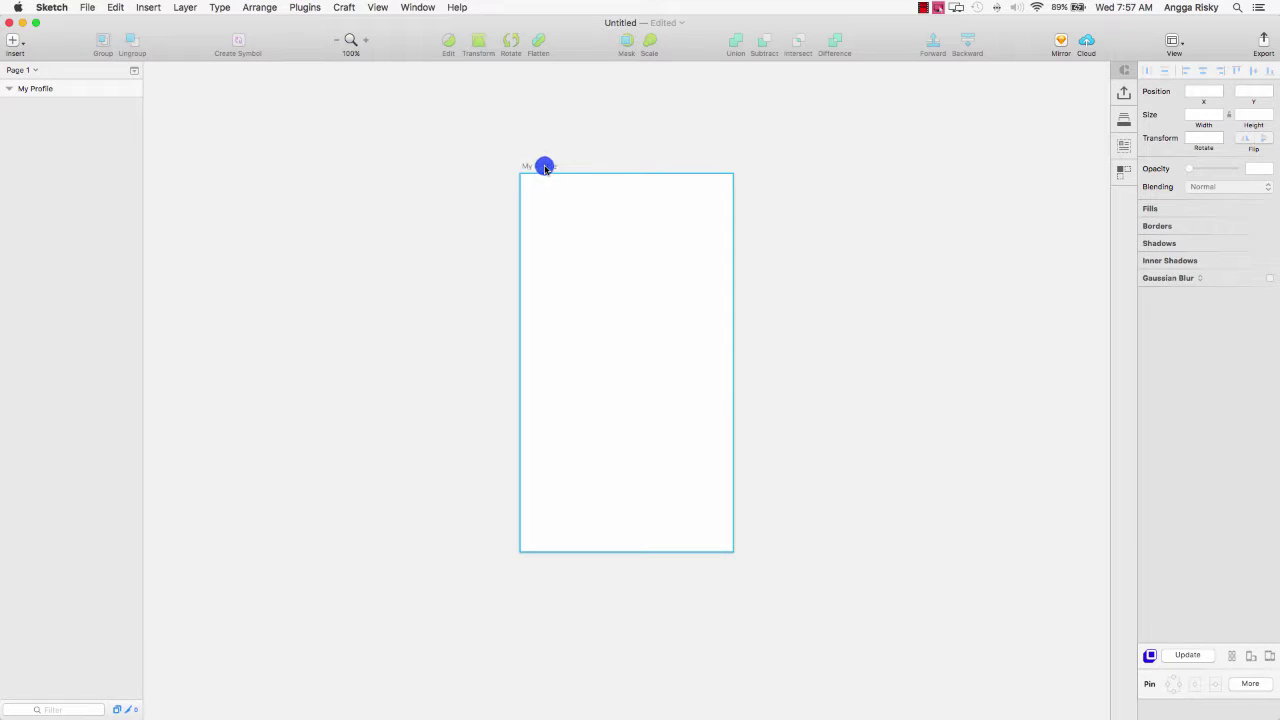
pyautogui.click(619, 231)
pyautogui.press('super+z')
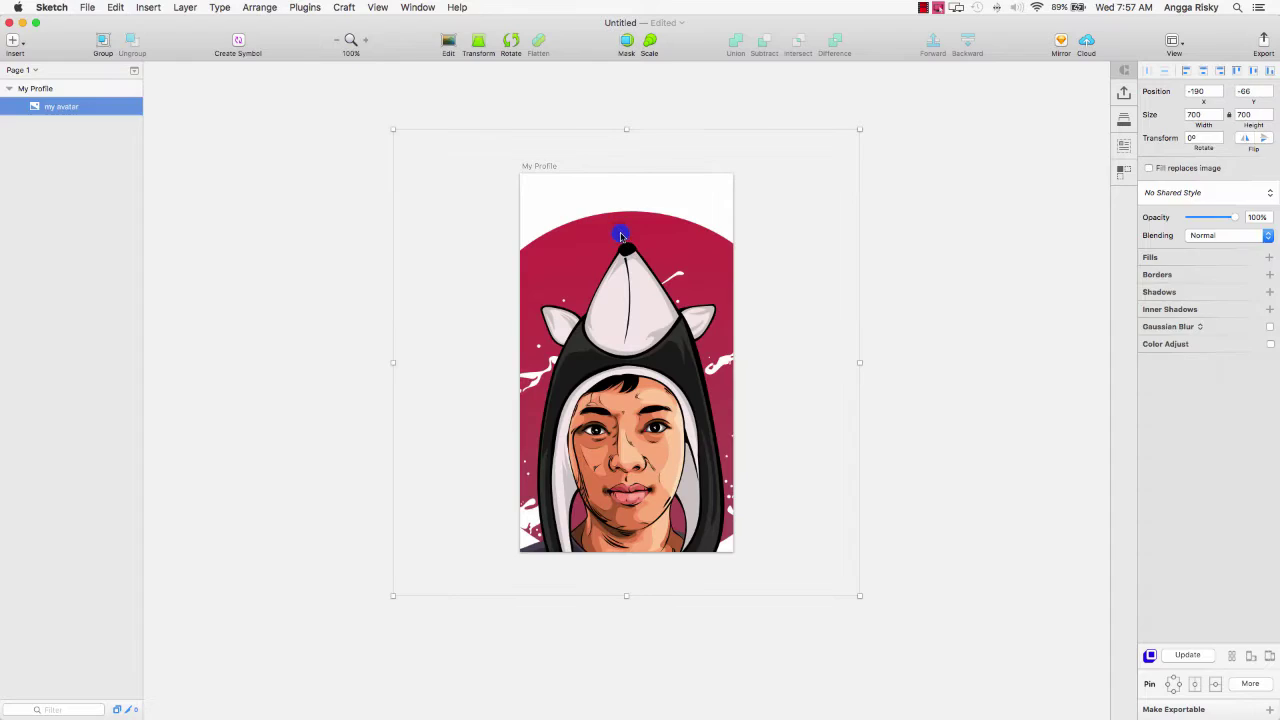
# Resize the avatar to 240×240 and align it to the artboard's top centre.
pyautogui.moveTo(860, 594); pyautogui.dragTo(692, 258)
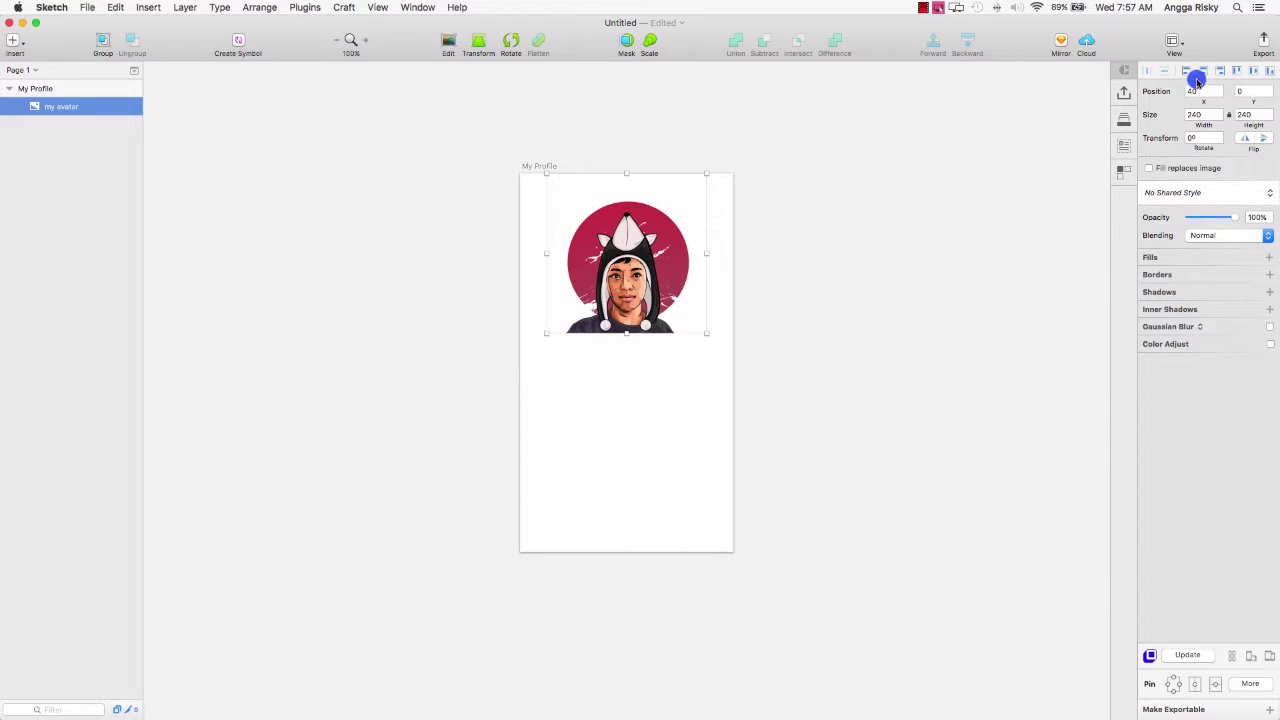
pyautogui.click(1252, 72)
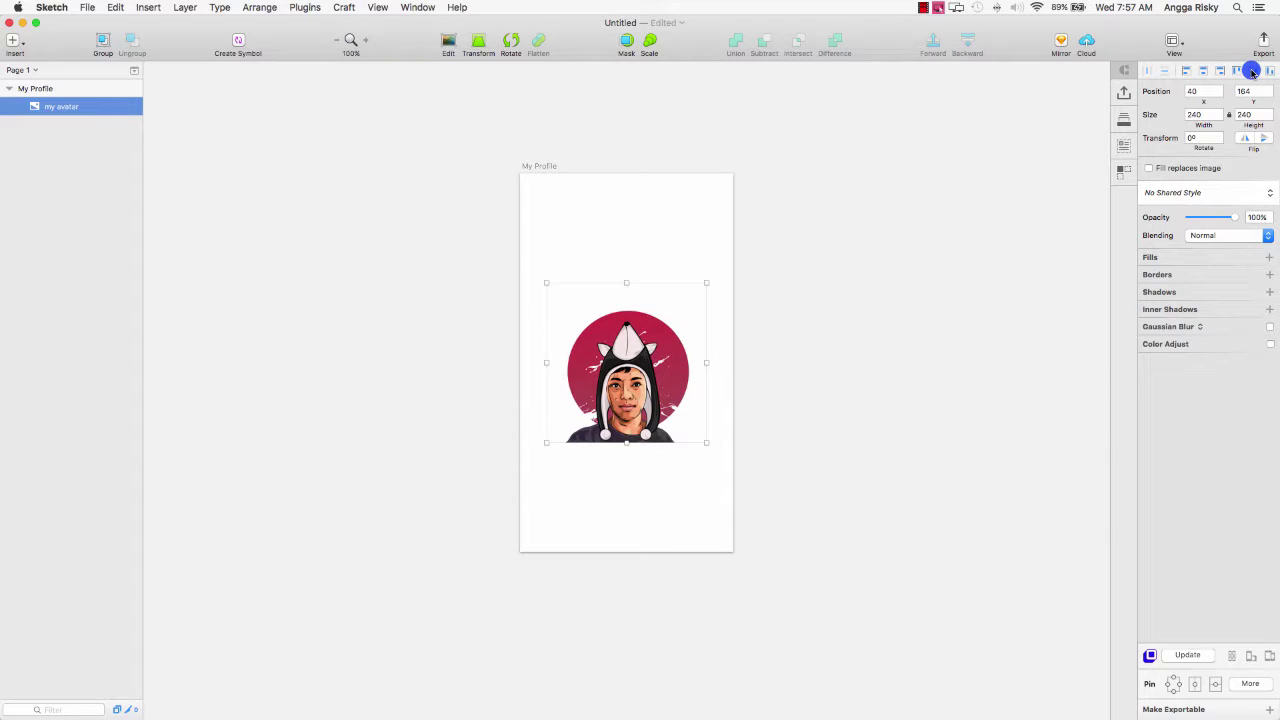
pyautogui.click(1231, 72)
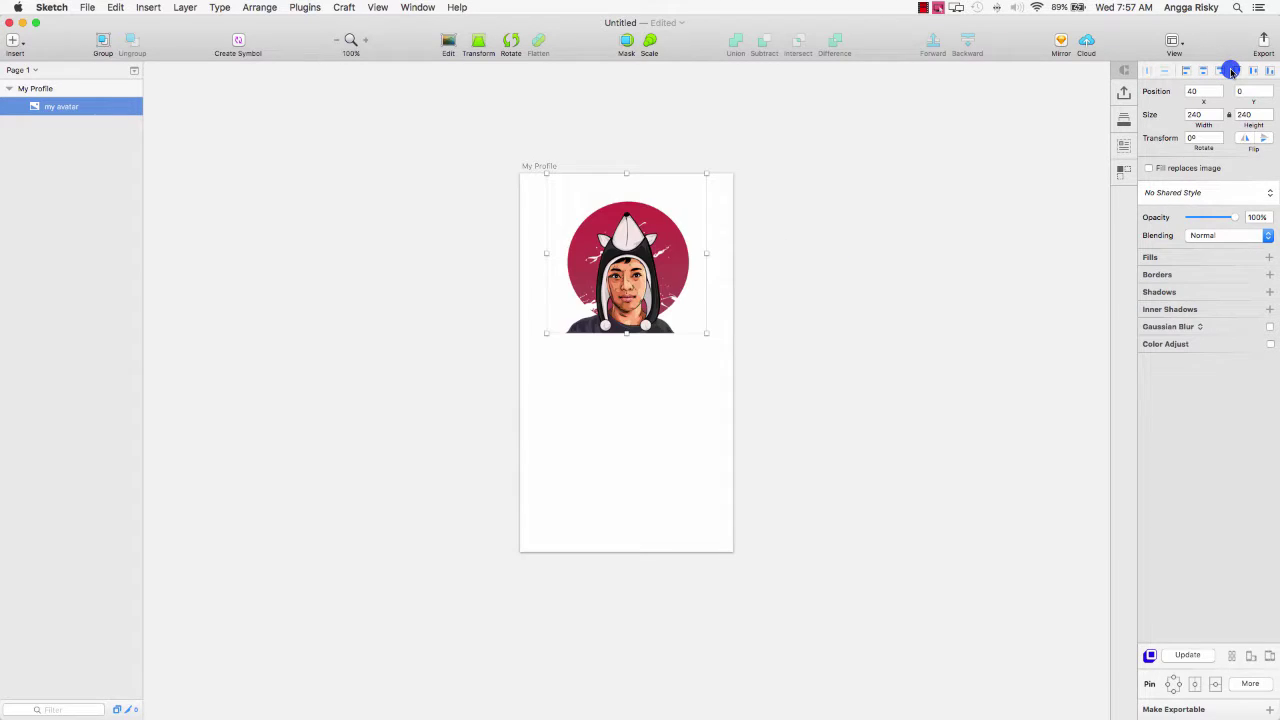
pyautogui.click(1000, 221)
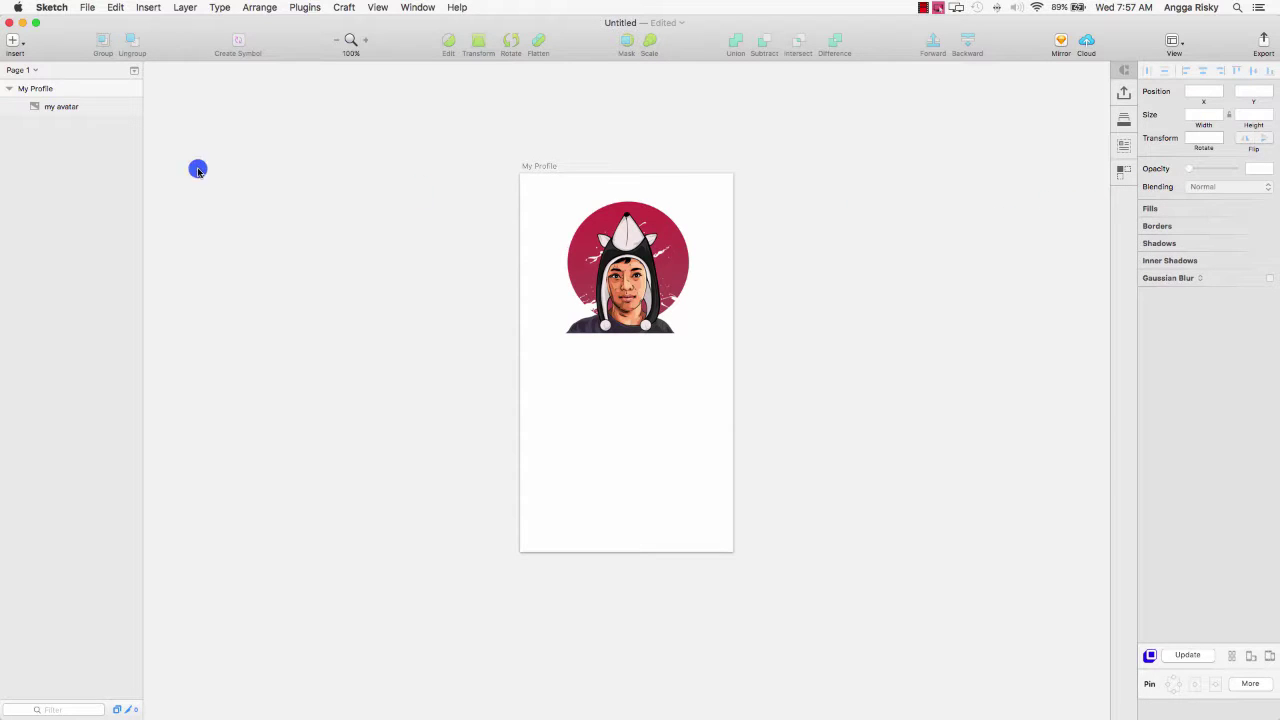
# Draw a horizontal line just under the avatar at 400% zoom.
pyautogui.click(14, 42)
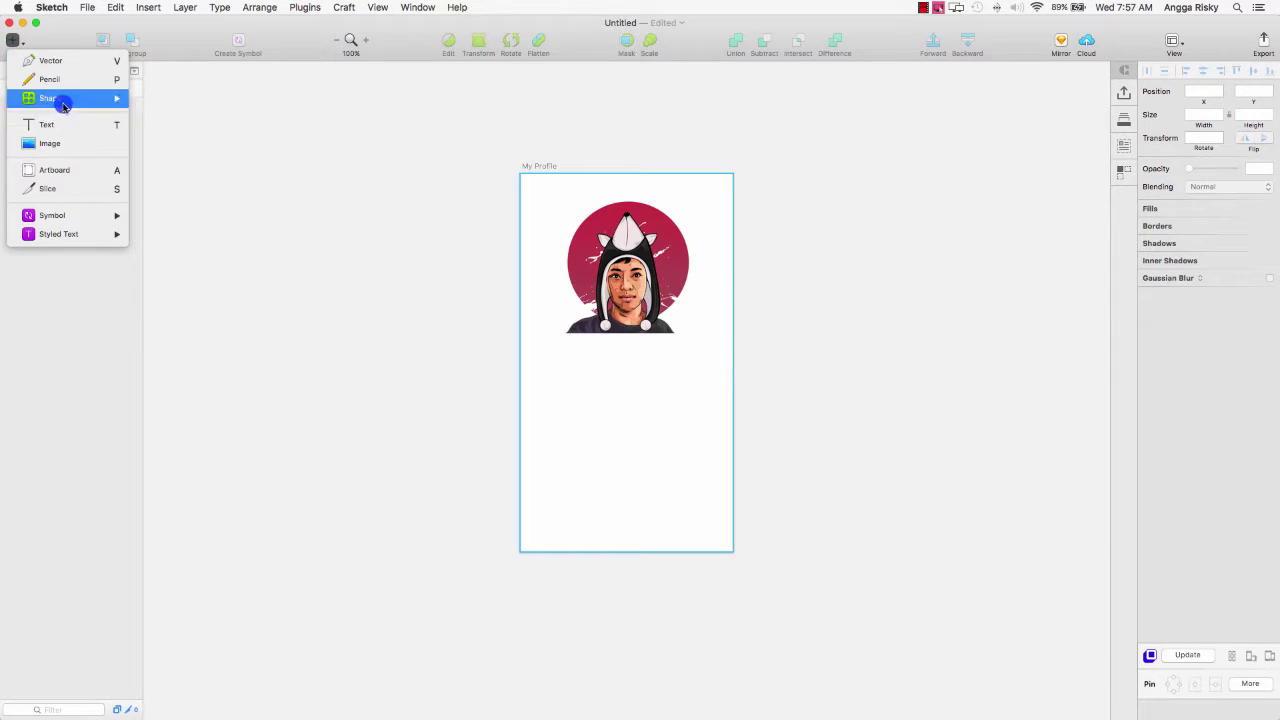
pyautogui.moveTo(60, 98)
pyautogui.click(171, 100)
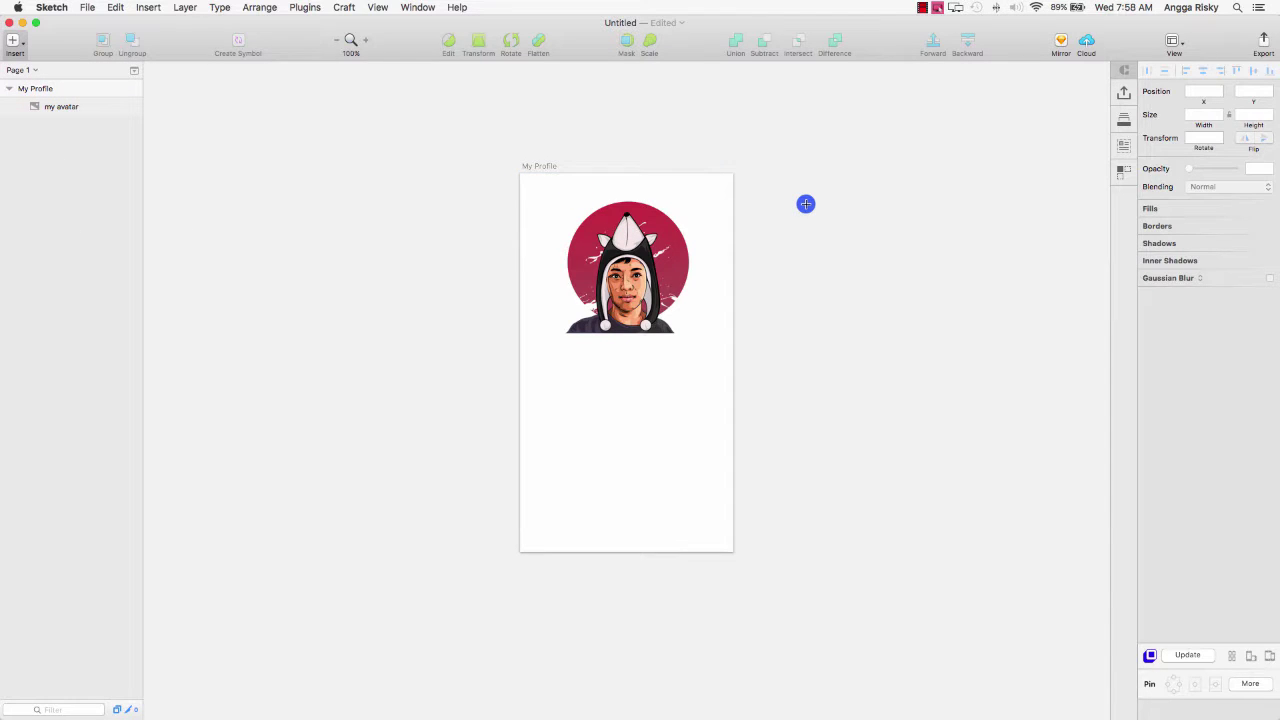
pyautogui.press('super+plus')
pyautogui.scroll(3, 806, 203)
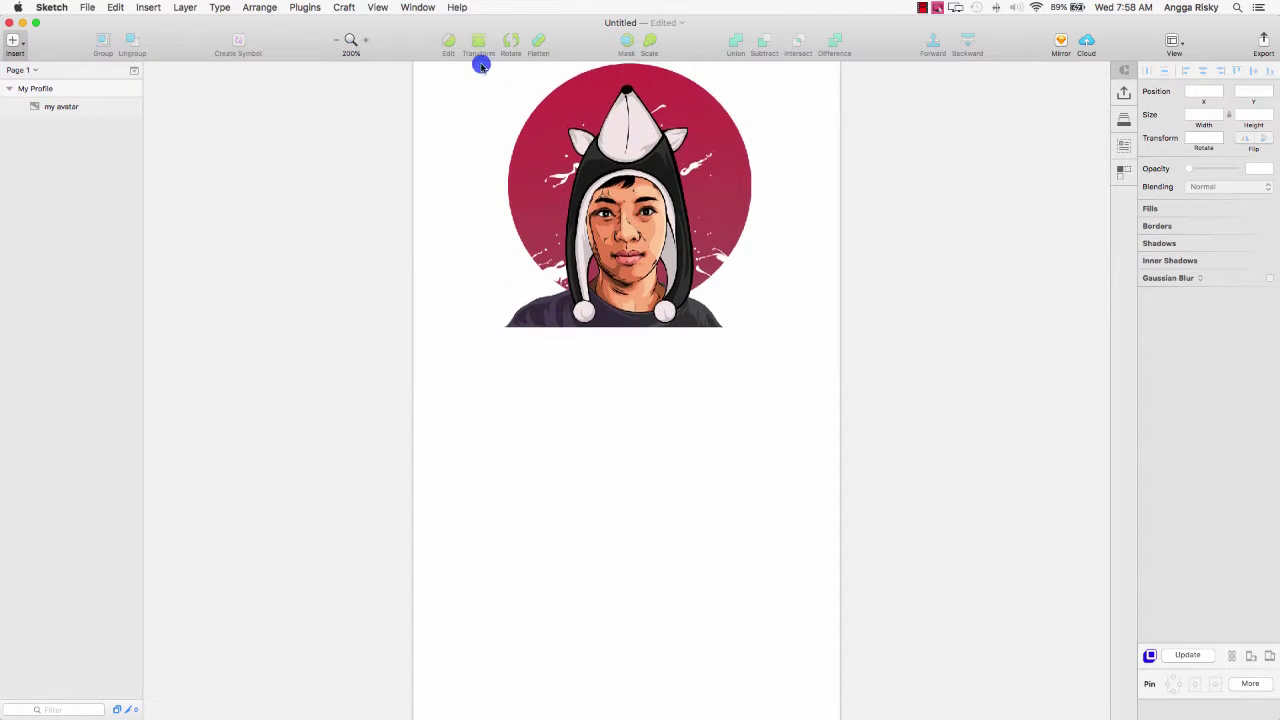
pyautogui.click(366, 40)
pyautogui.scroll(1, 213, 303)
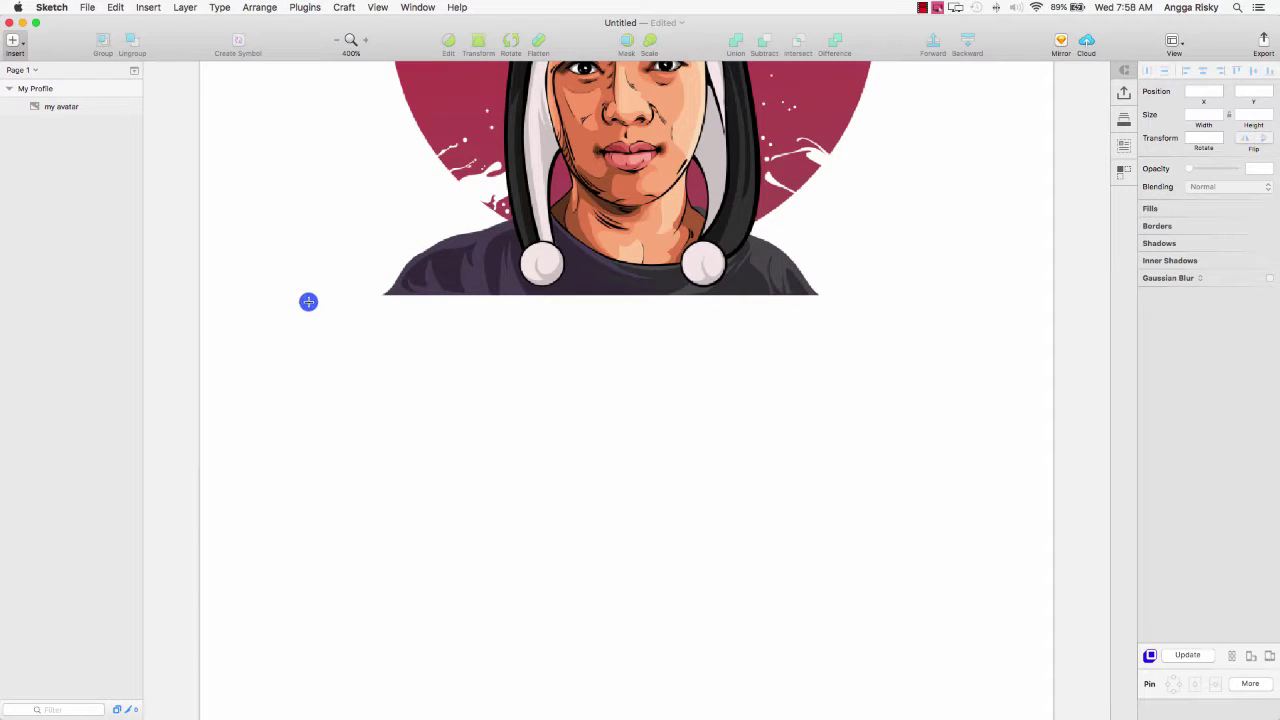
pyautogui.moveTo(269, 297)
pyautogui.mouseDown()
pyautogui.moveTo(1009, 289)
pyautogui.moveTo(981, 292)
pyautogui.mouseUp()
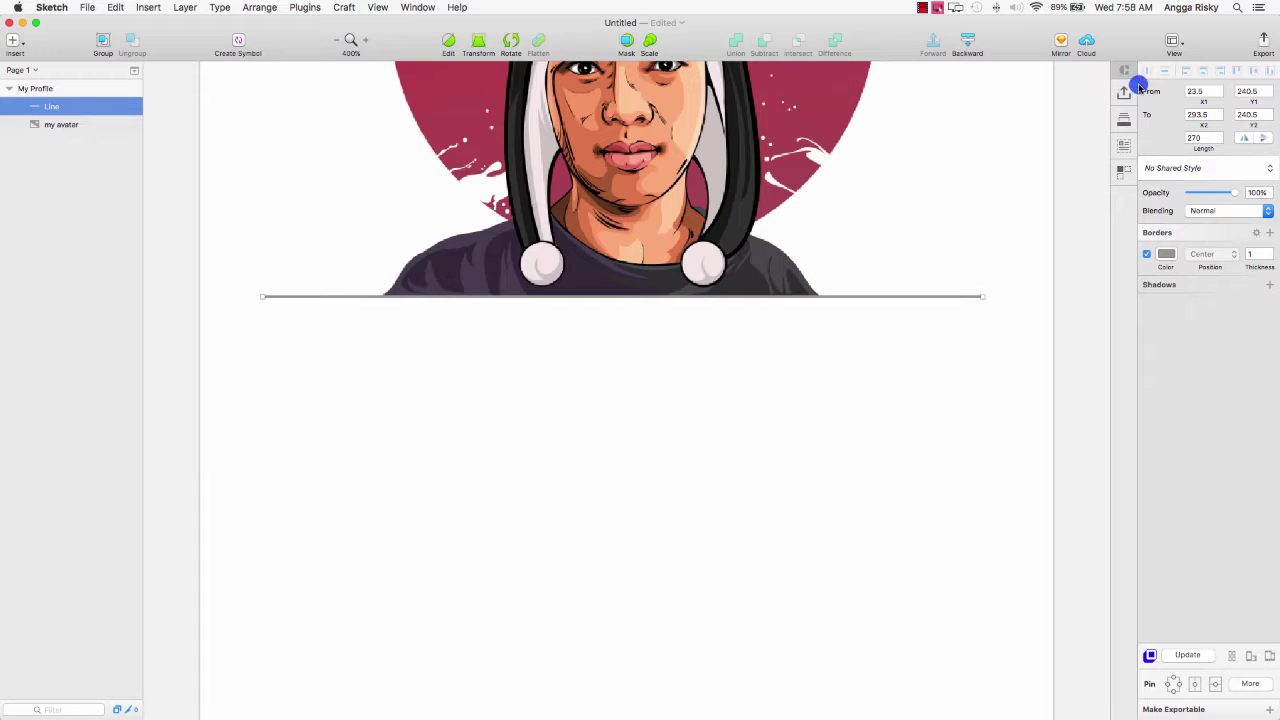
pyautogui.click(951, 300)
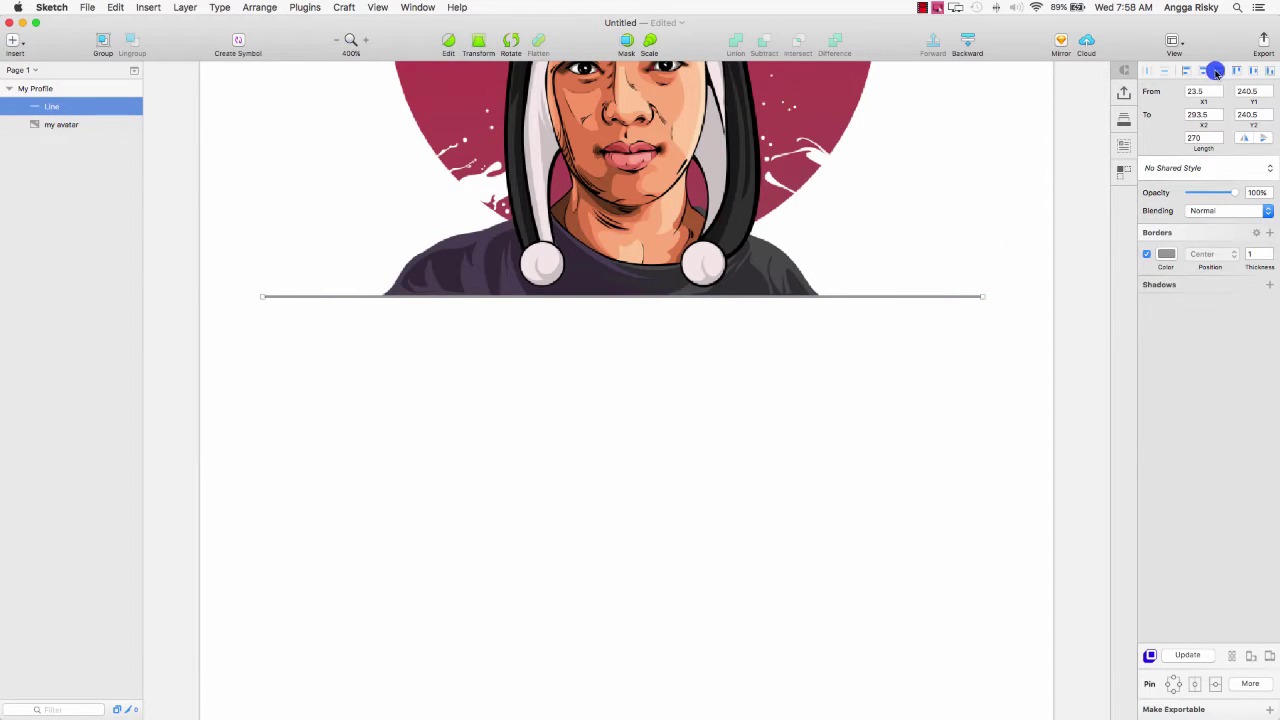
# Colour the line's border dark grey 2E2E30 using the eyedropper.
pyautogui.click(1166, 253)
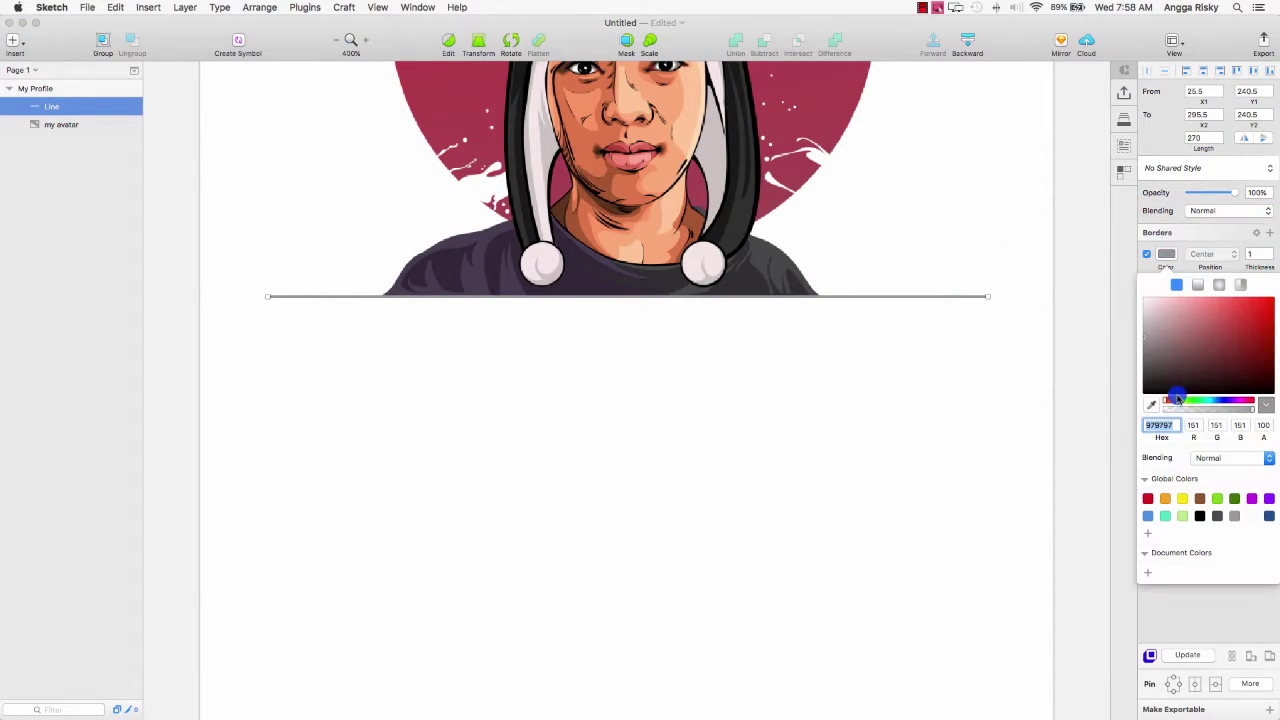
pyautogui.click(1217, 516)
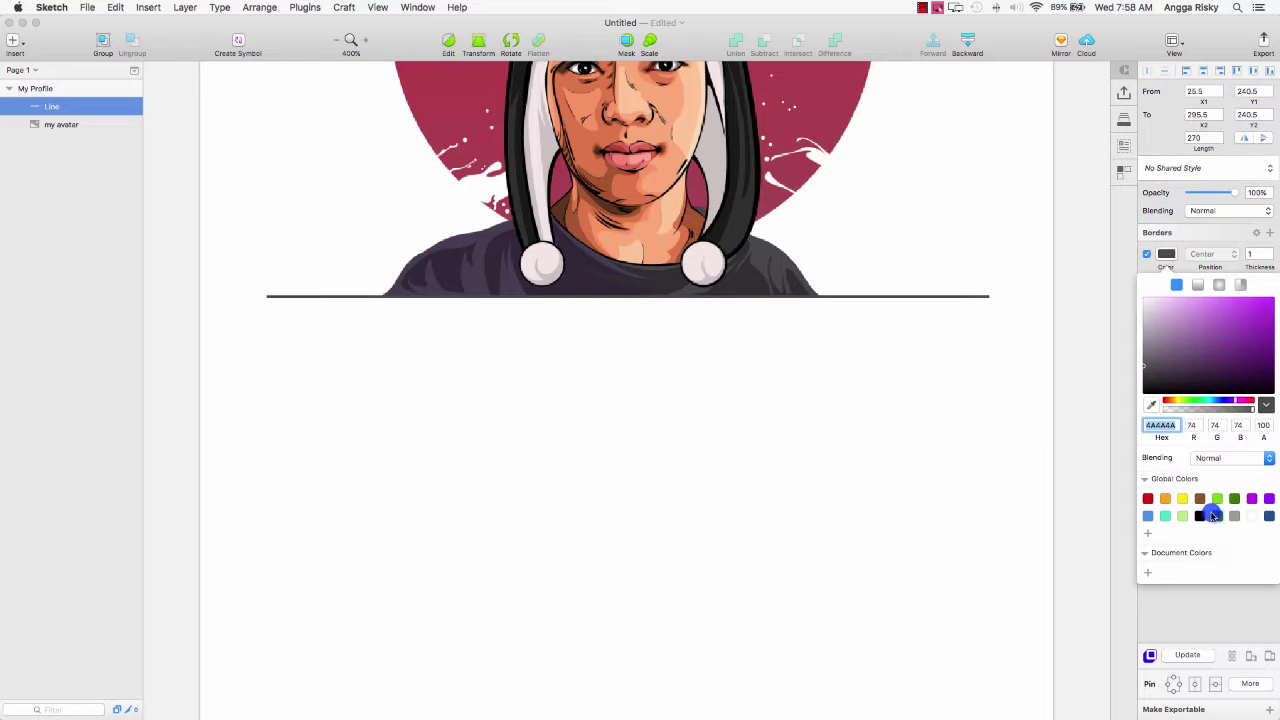
pyautogui.click(1151, 404)
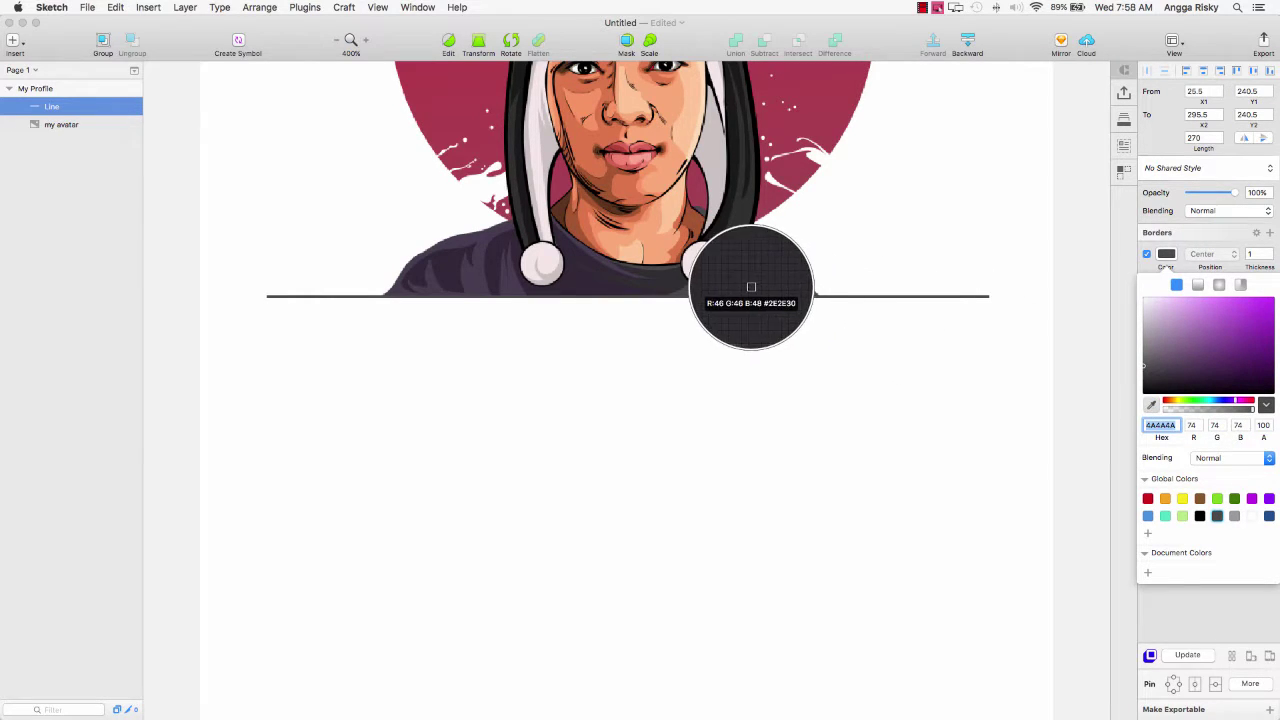
pyautogui.click(751, 287)
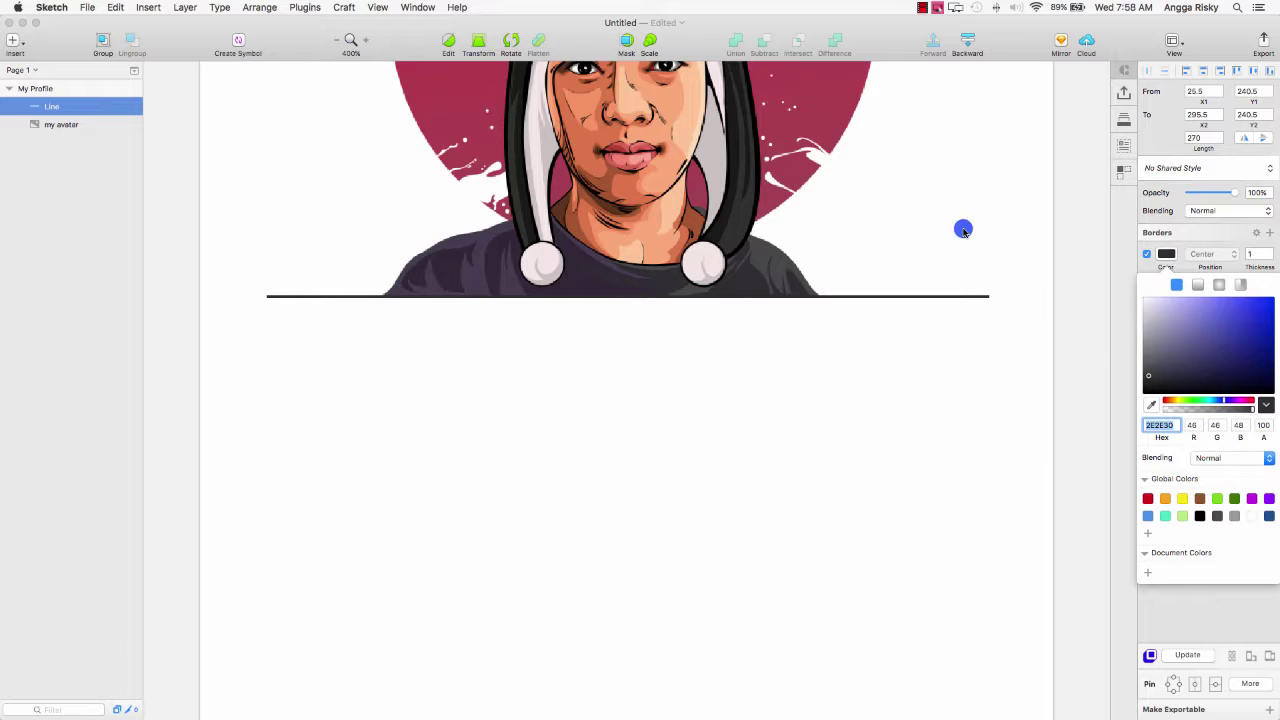
pyautogui.click(923, 371)
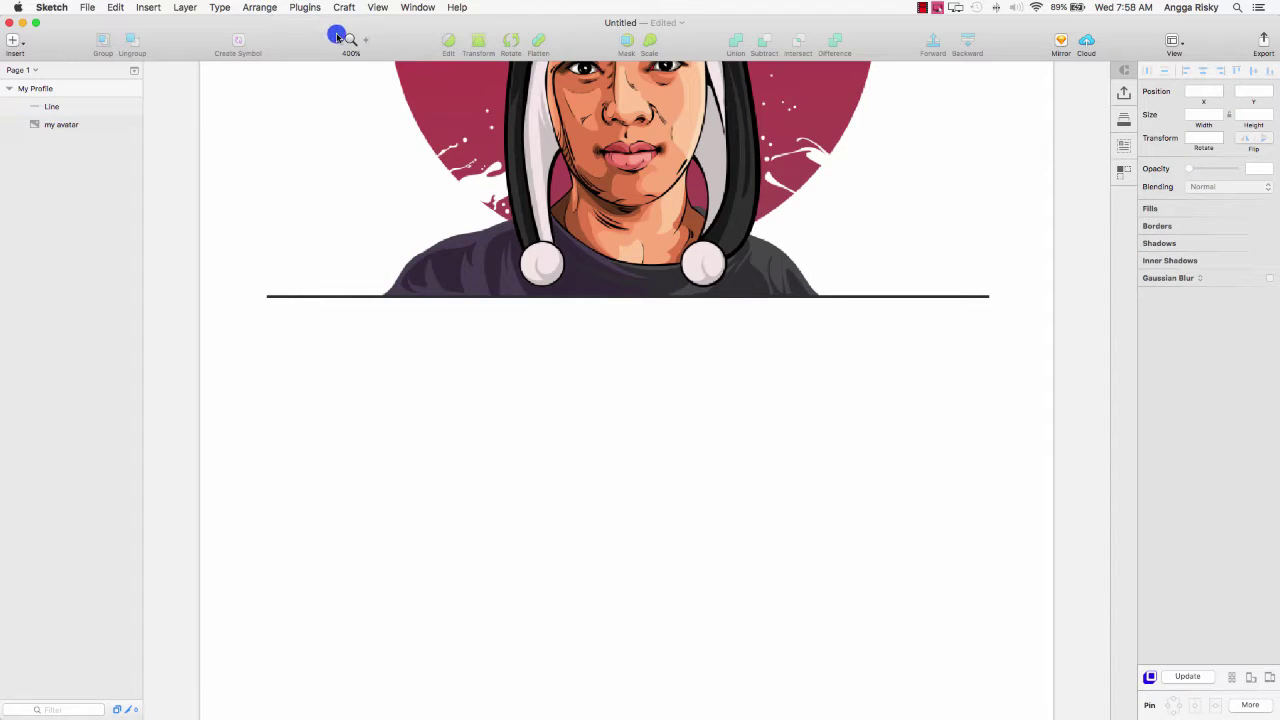
# Set the divider line's border thickness to 4 at 200% zoom.
pyautogui.click(337, 39)
pyautogui.click(337, 39)
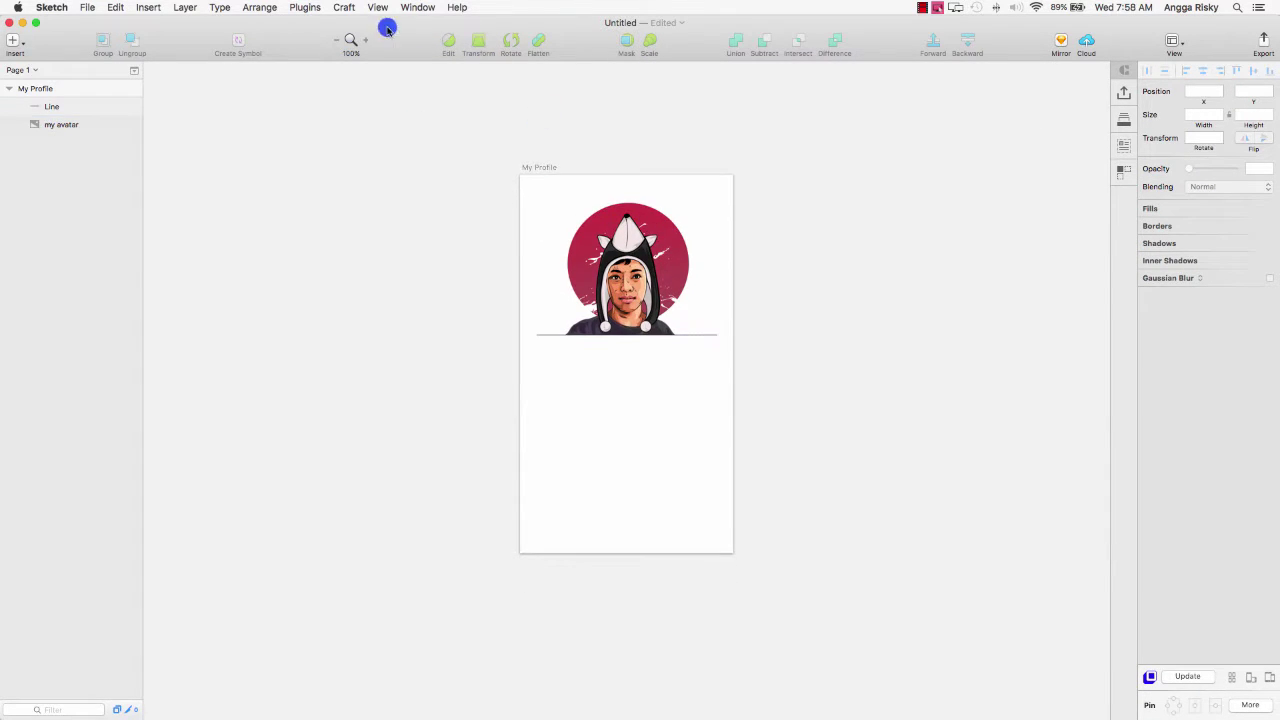
pyautogui.click(365, 39)
pyautogui.click(786, 279)
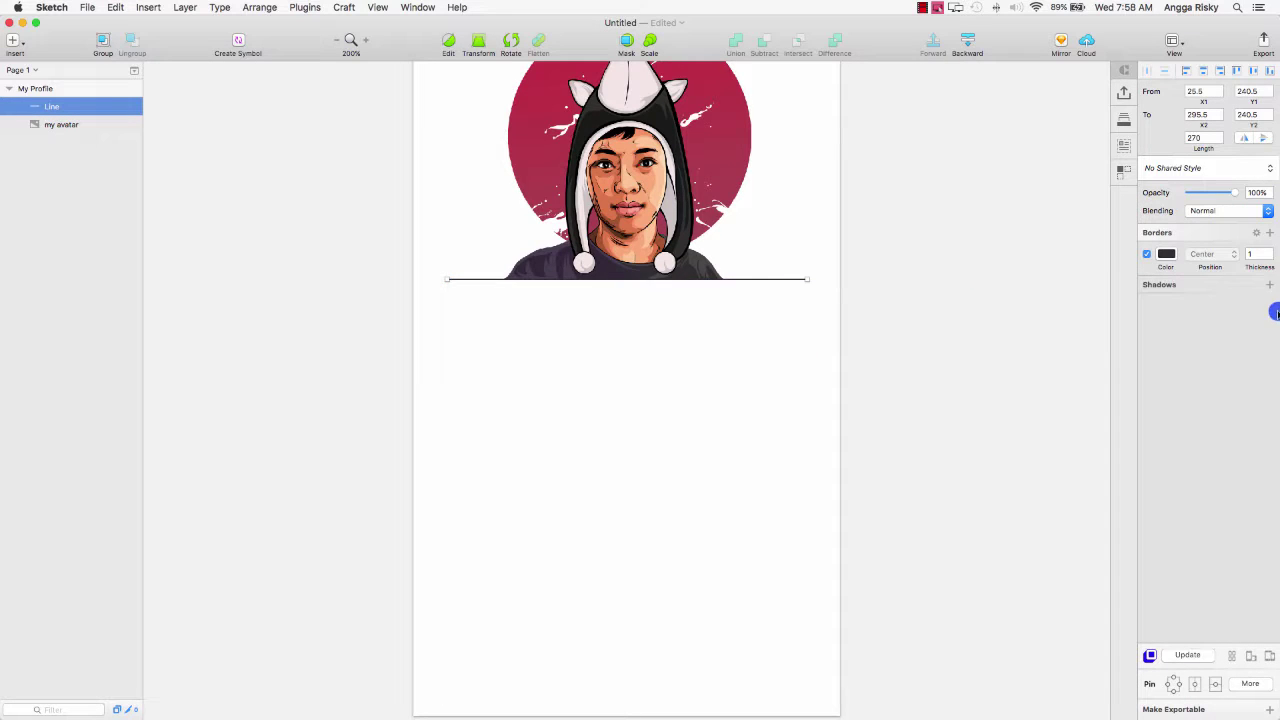
pyautogui.click(1262, 254)
pyautogui.press('Up')
pyautogui.press('Up')
pyautogui.press('Up')
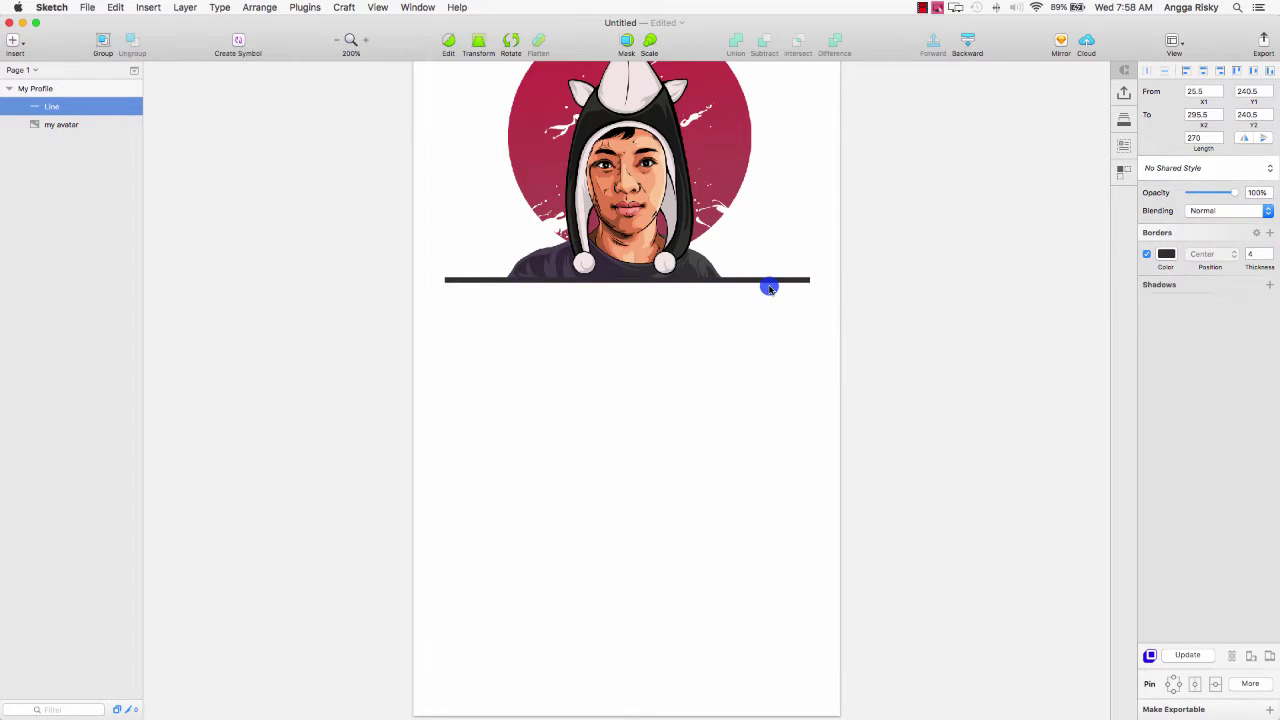
# Colour the line dark grey 4A4A4A and nudge it down 1 px.
pyautogui.click(1166, 254)
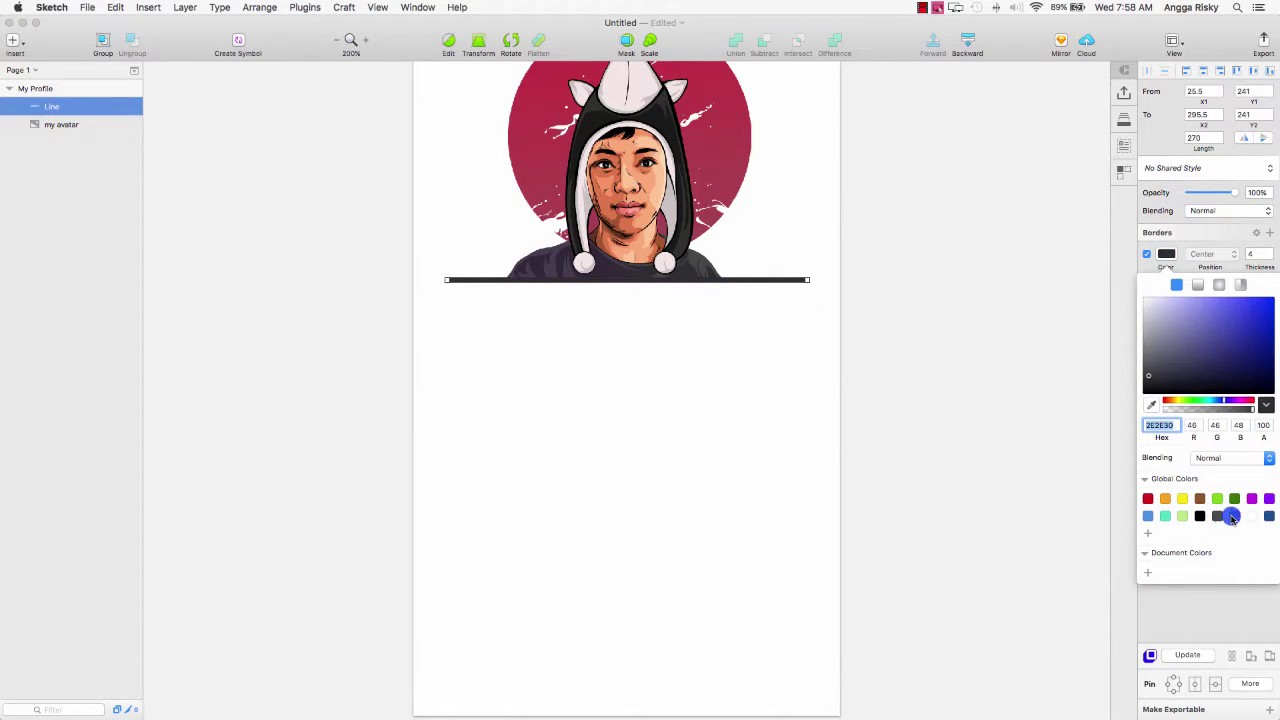
pyautogui.click(1230, 516)
pyautogui.click(1217, 516)
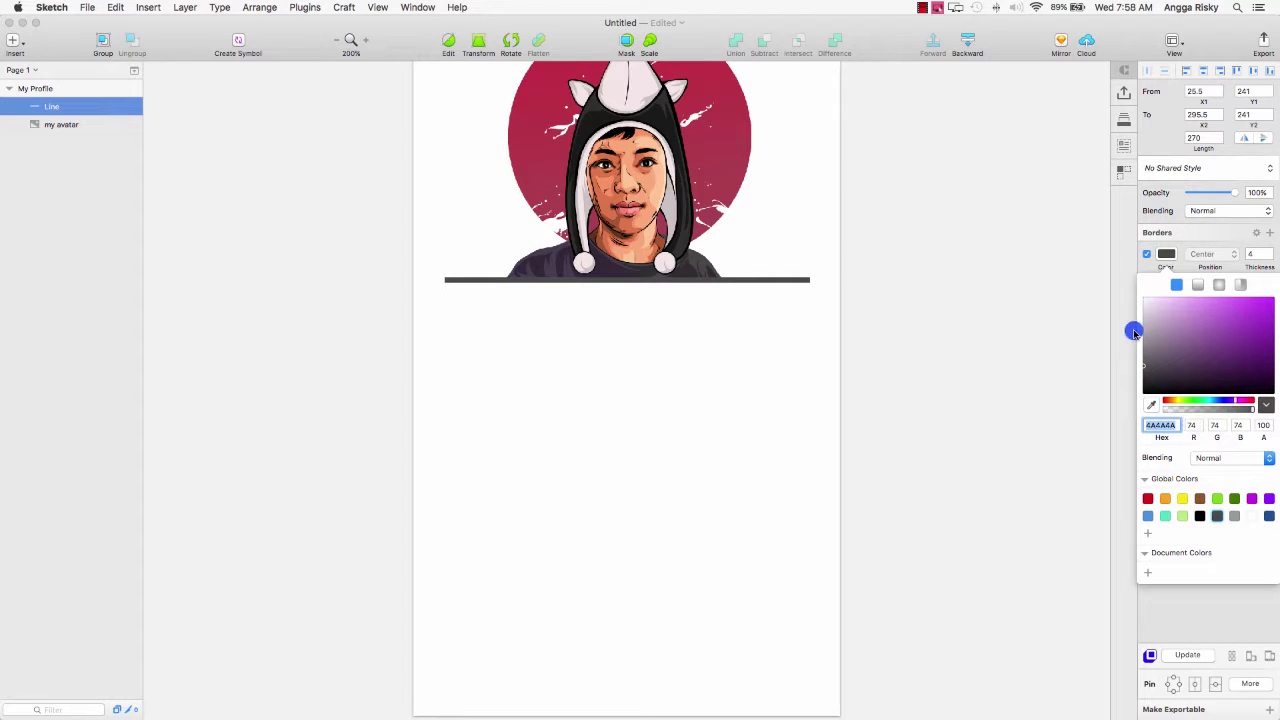
pyautogui.click(1164, 256)
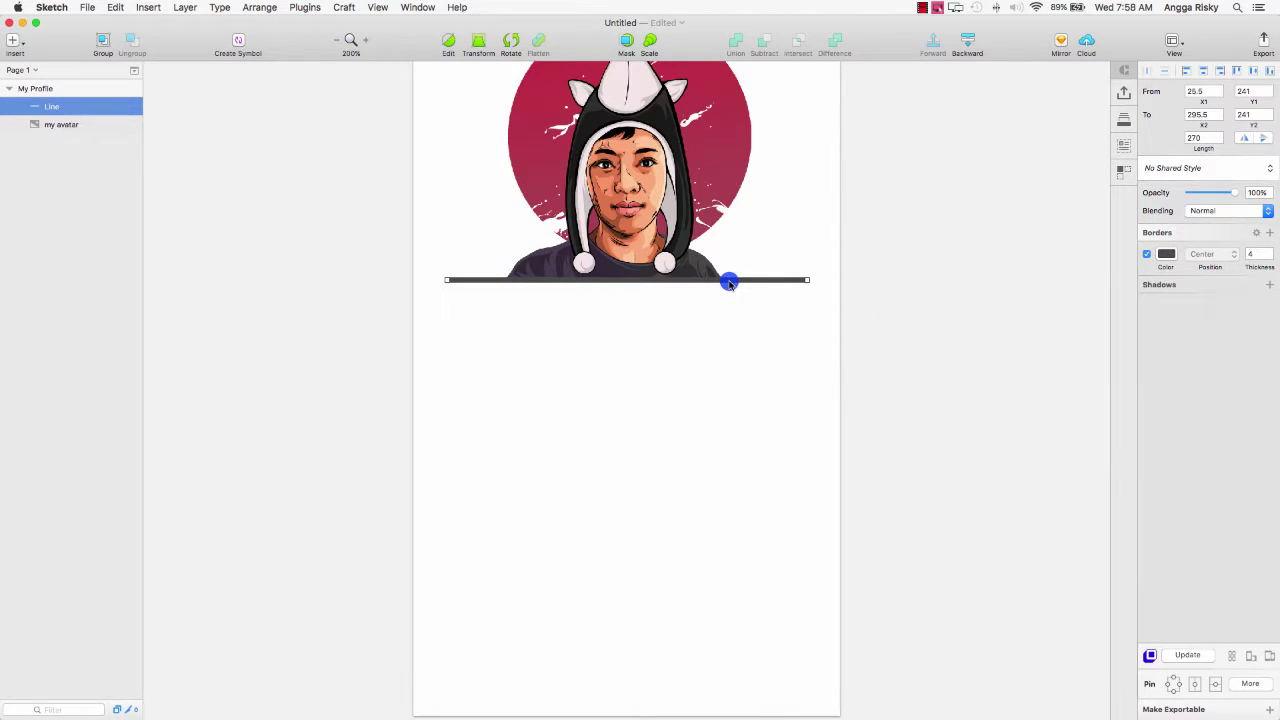
pyautogui.moveTo(729, 283); pyautogui.dragTo(729, 284)
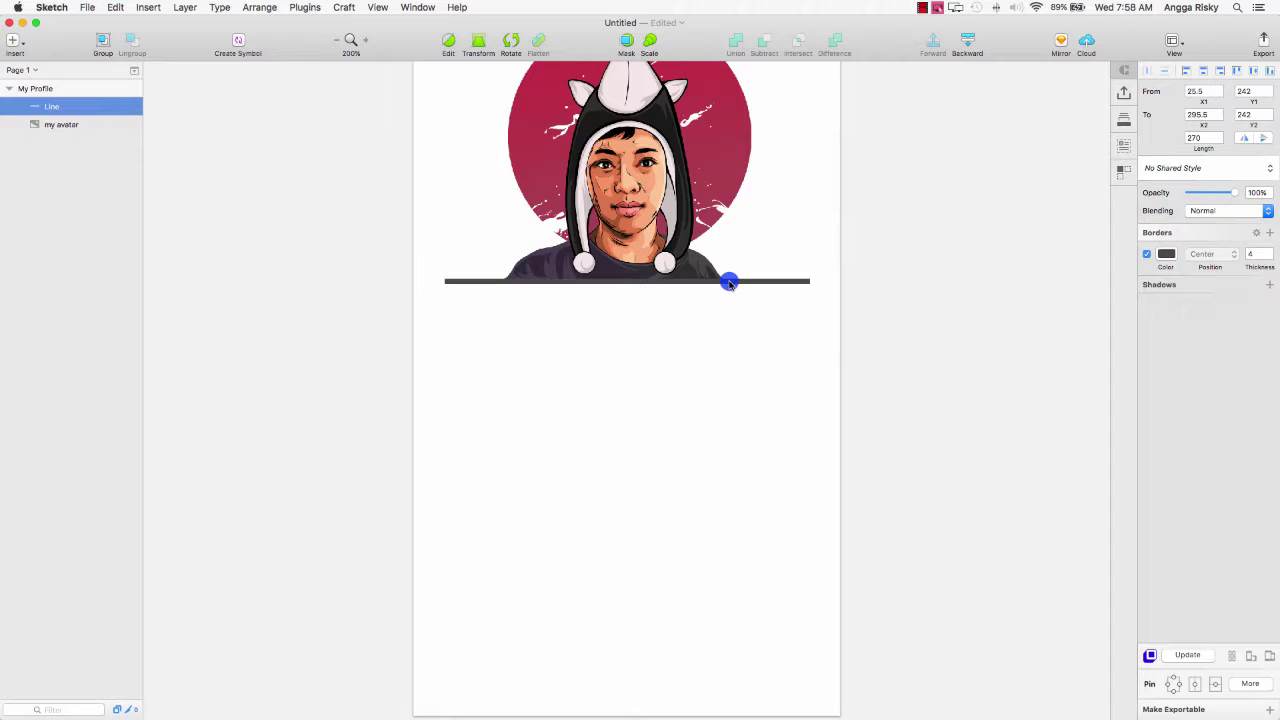
pyautogui.click(902, 282)
pyautogui.press('super+0')
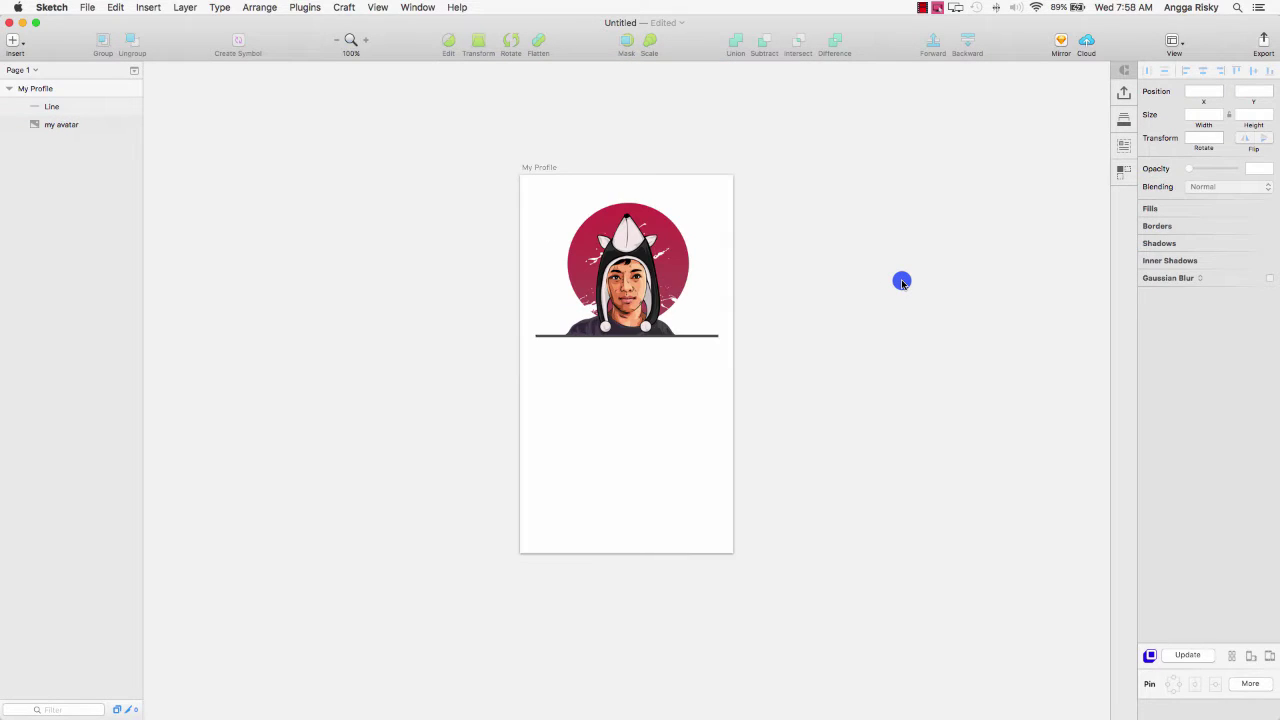
pyautogui.scroll(-2, 901, 281)
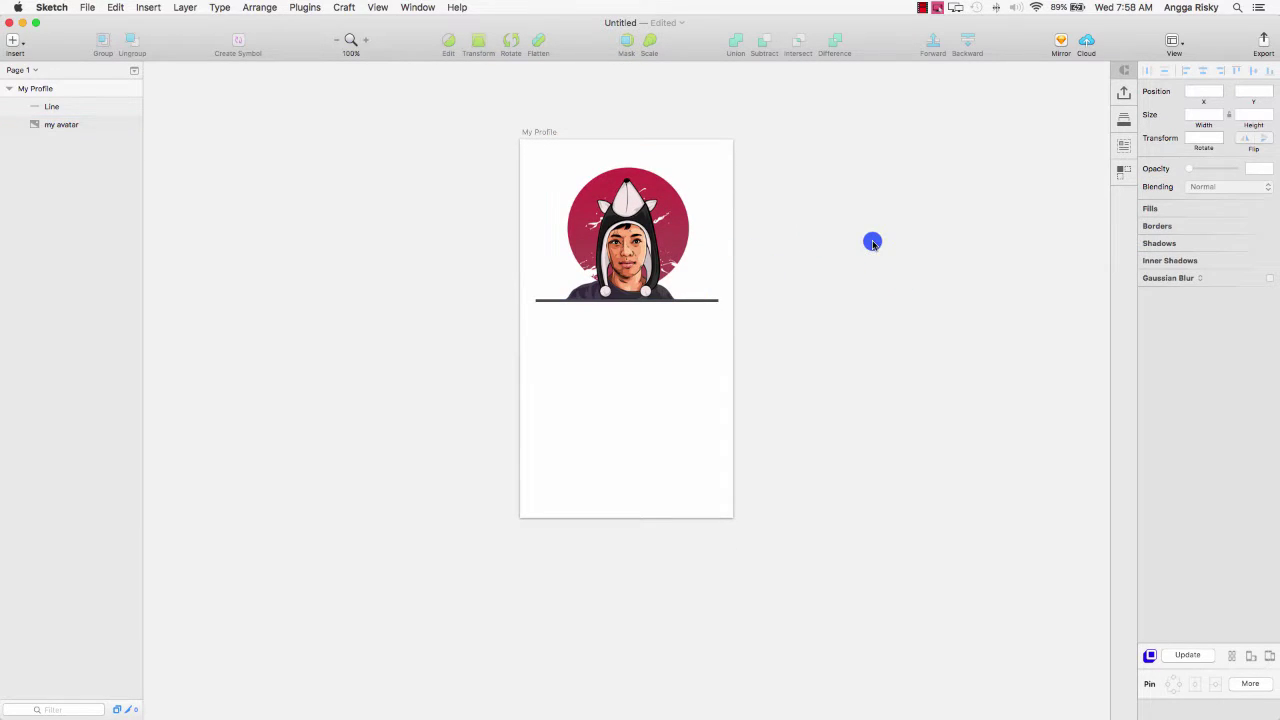
pyautogui.scroll(-1, 872, 242)
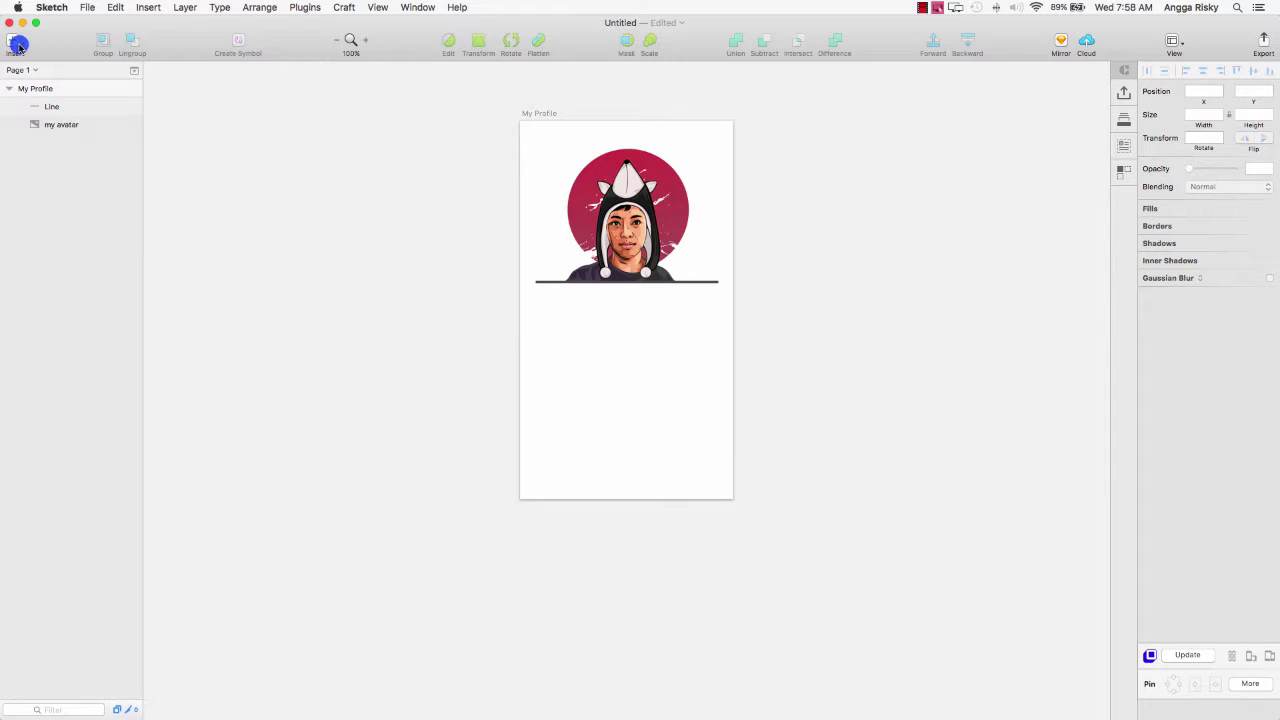
# Open the Insert menu to reach the Text option.
pyautogui.click(16, 43)
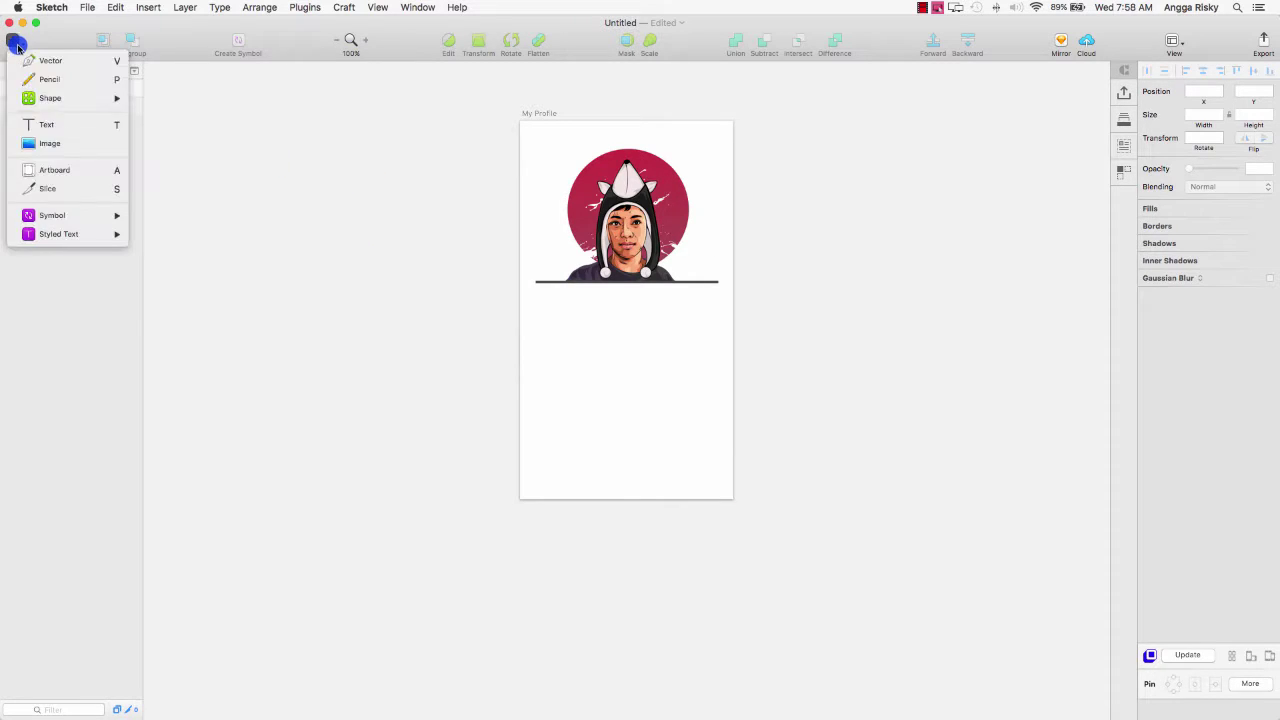
# Place a 'Type something' text layer below the divider and select all its text.
pyautogui.click(95, 128)
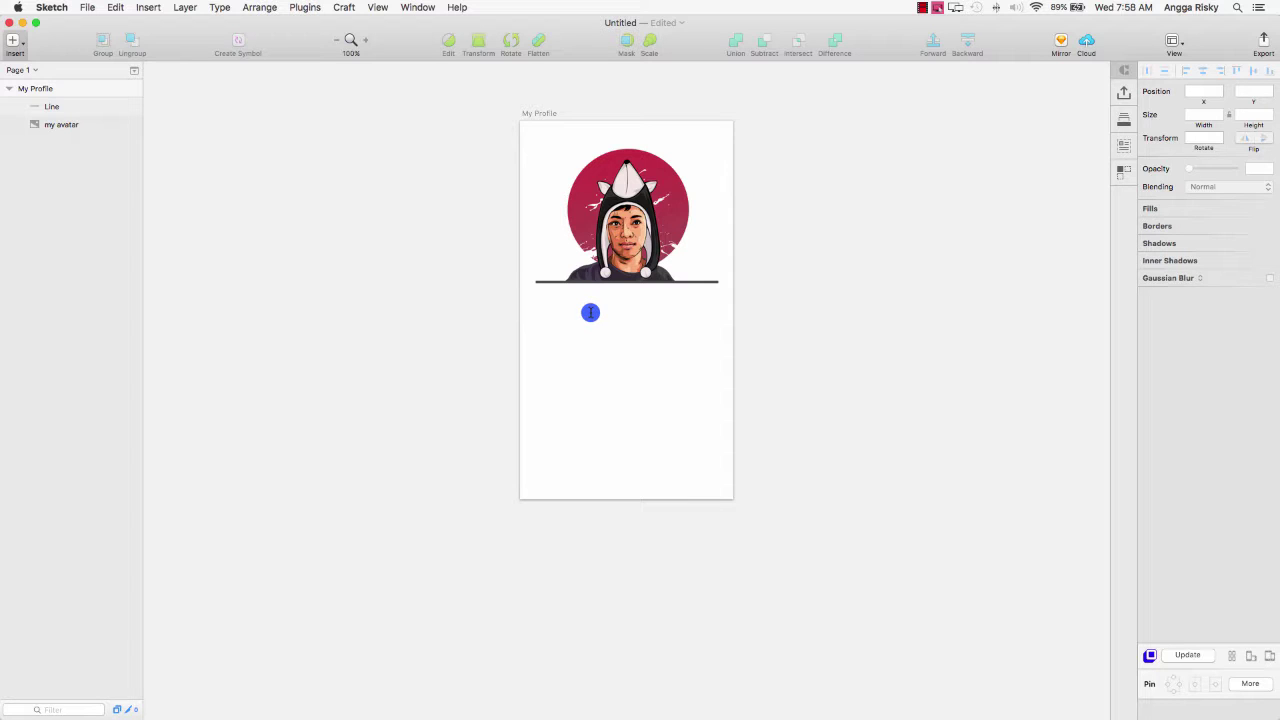
pyautogui.click(590, 313)
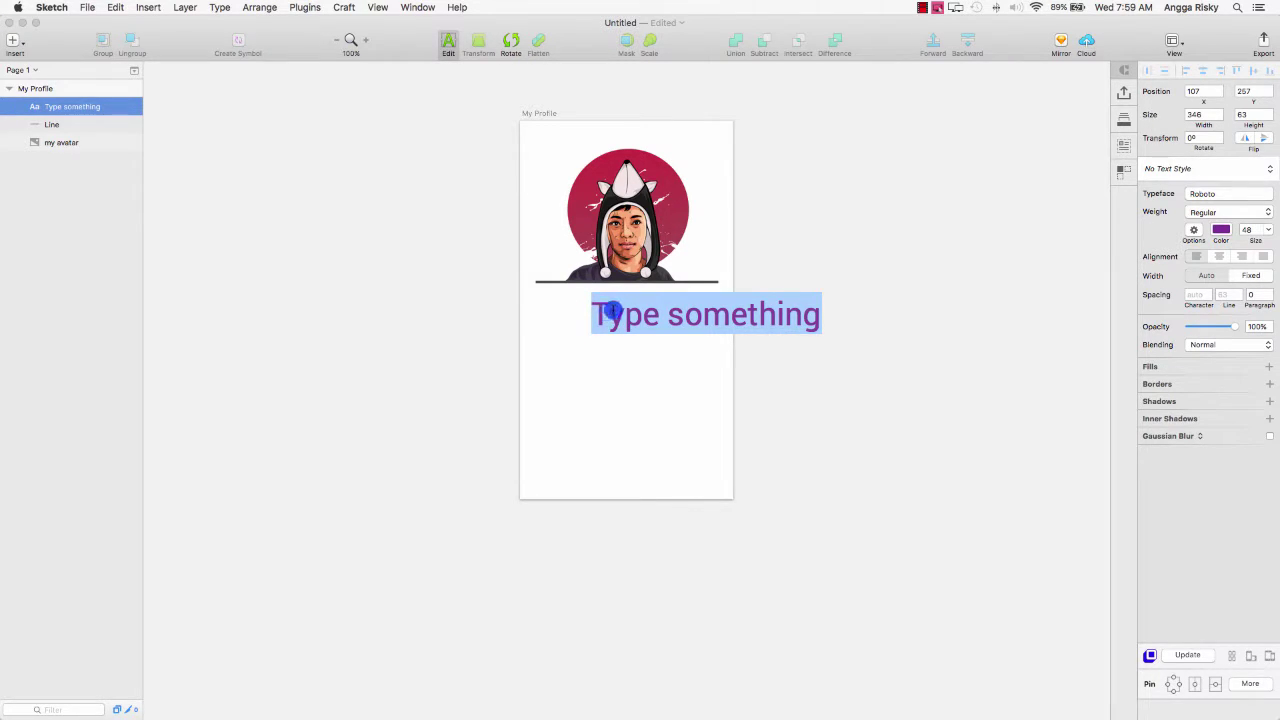
pyautogui.click(694, 315)
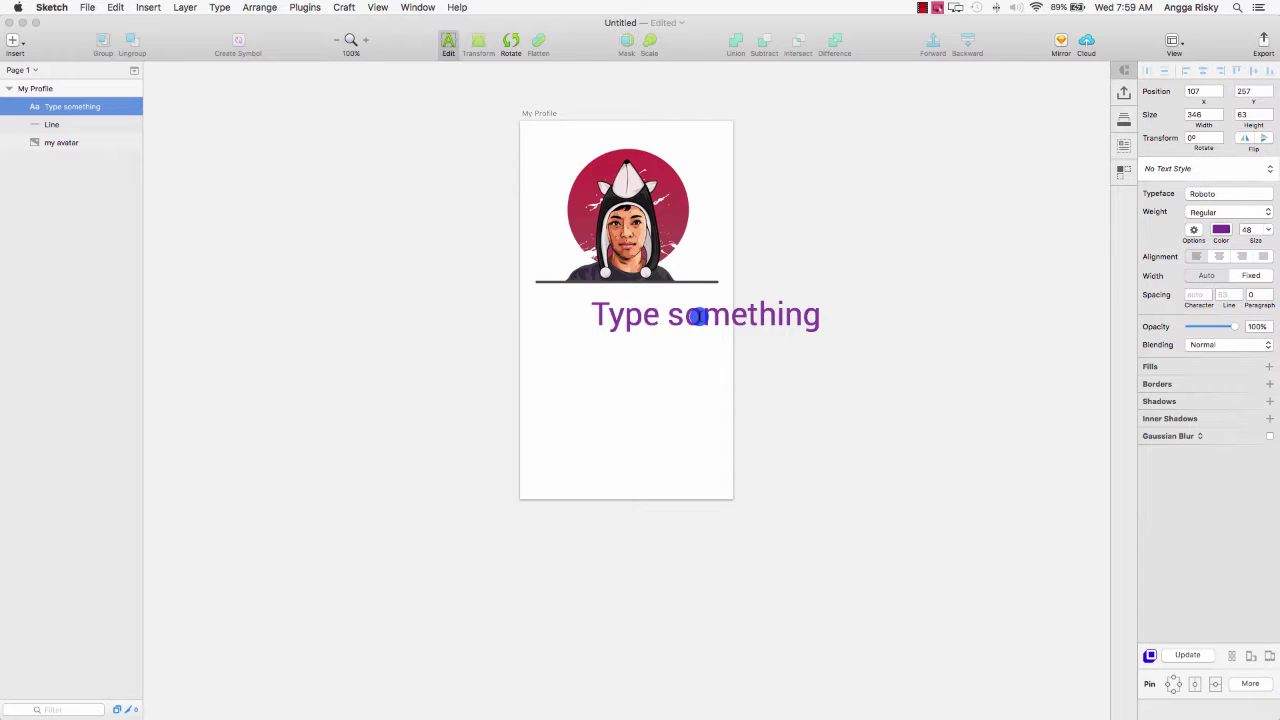
pyautogui.press('super+a')
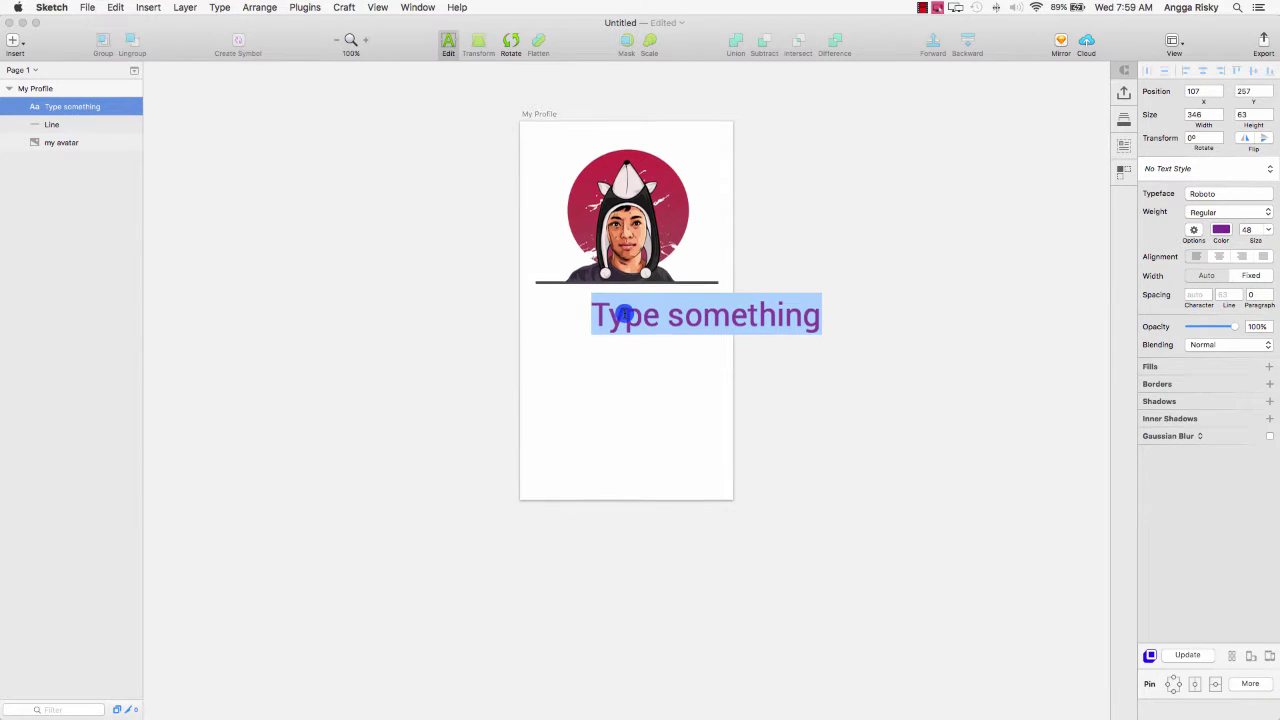
pyautogui.scroll(1, 624, 315)
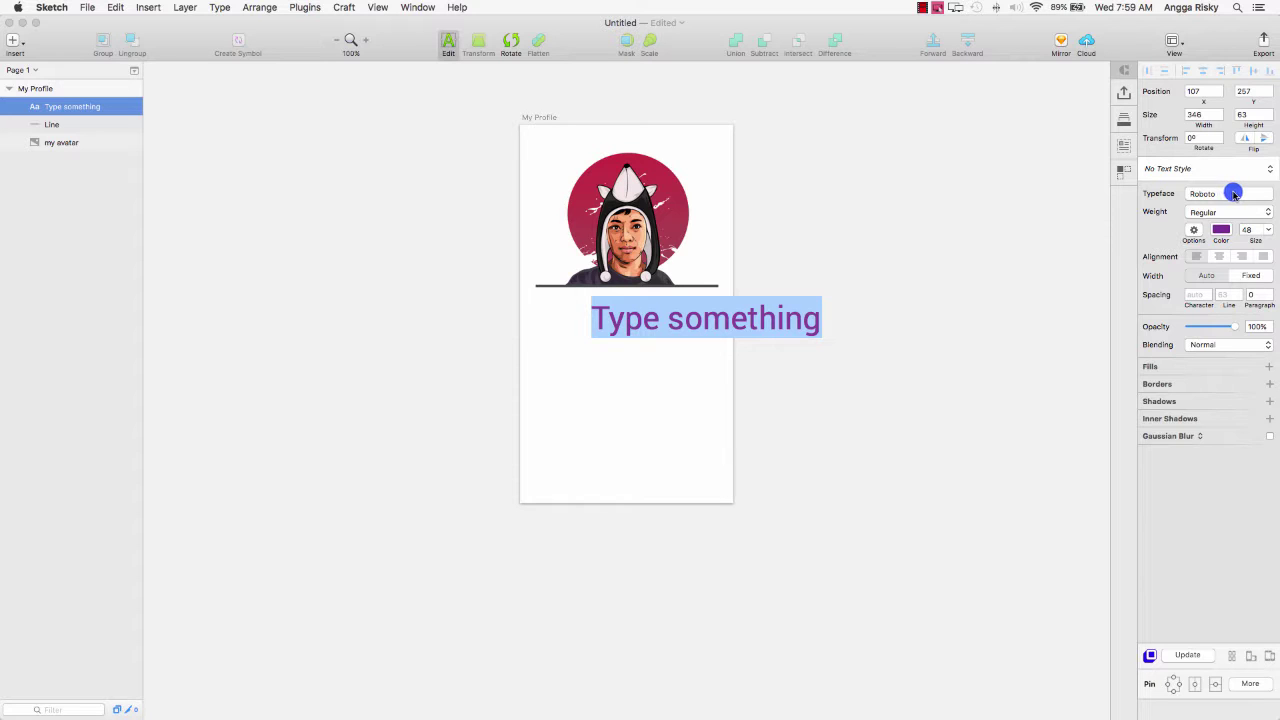
# Search 'Rale' in the Typeface field and switch the text from Roboto to Raleway.
pyautogui.click(1243, 194)
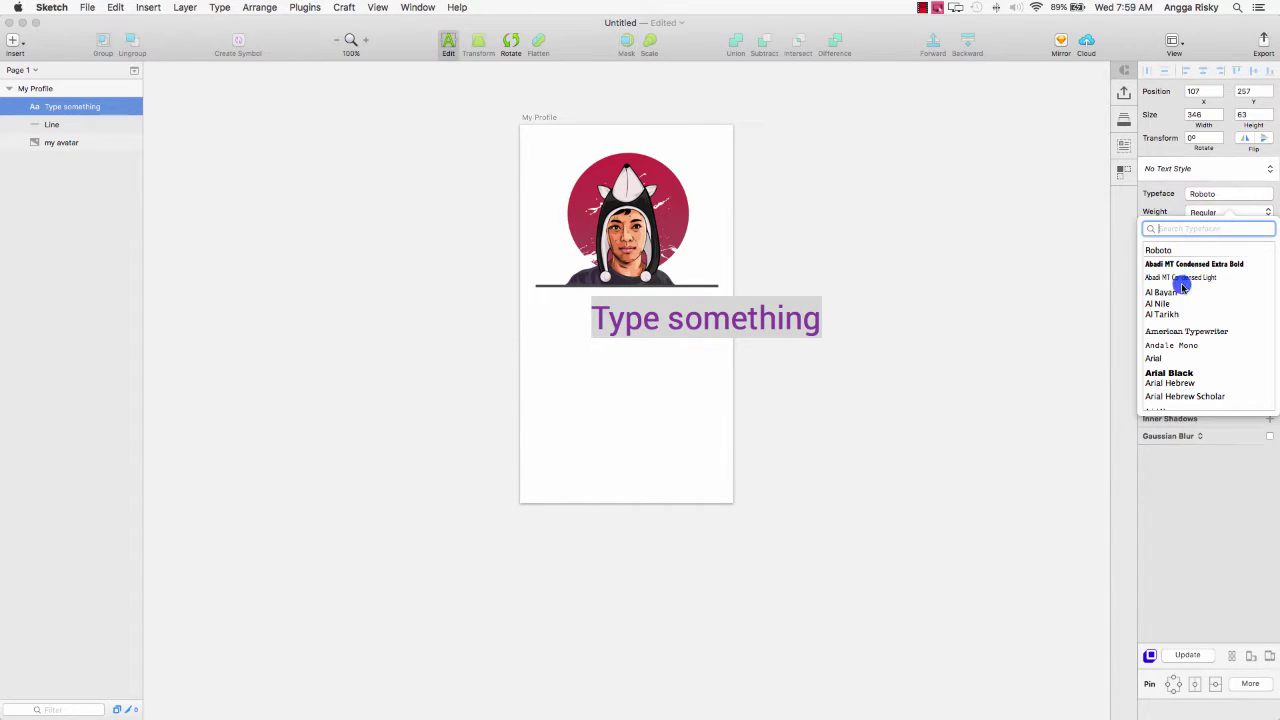
pyautogui.scroll(-15, 1183, 287)
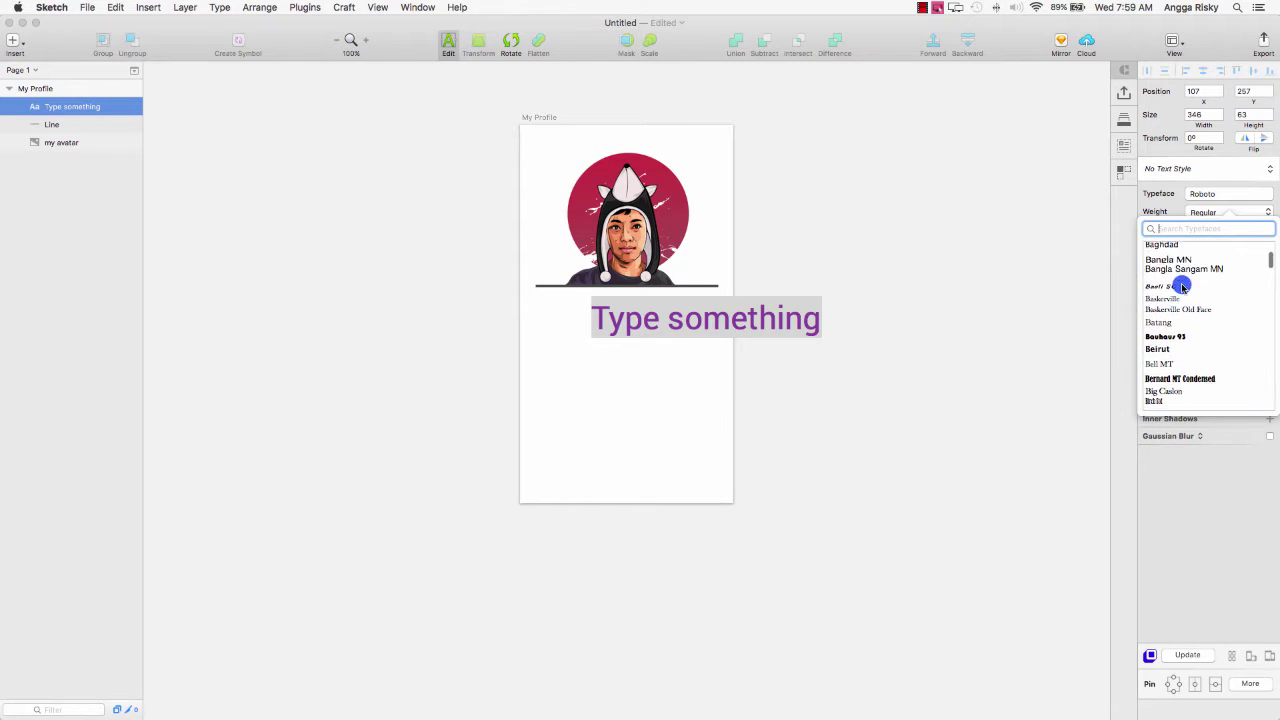
pyautogui.scroll(5, 1183, 287)
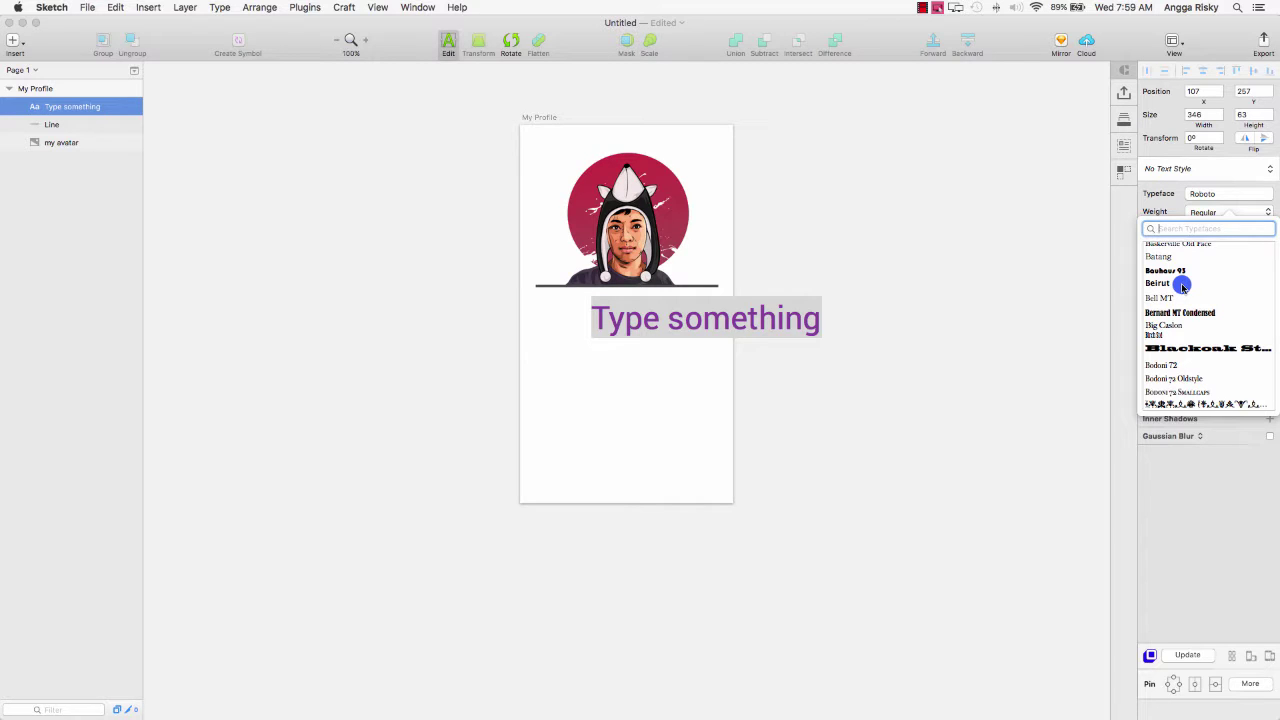
pyautogui.write('Rale')
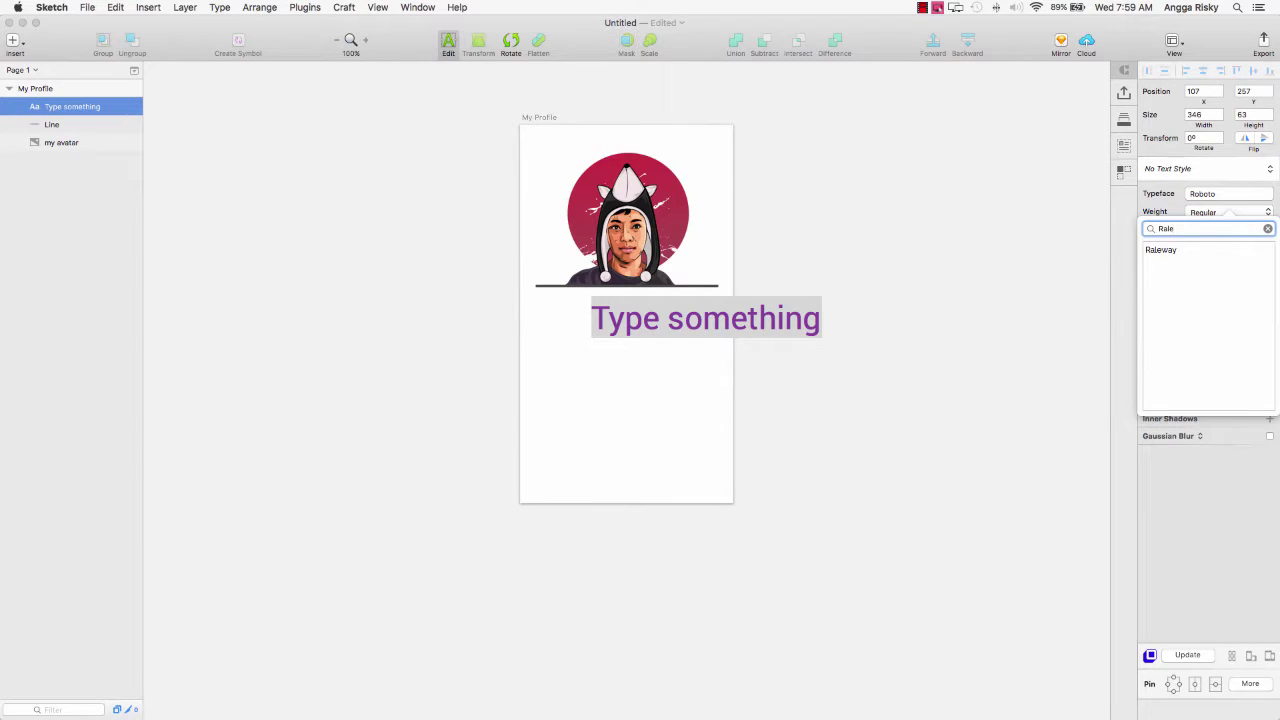
pyautogui.click(1157, 250)
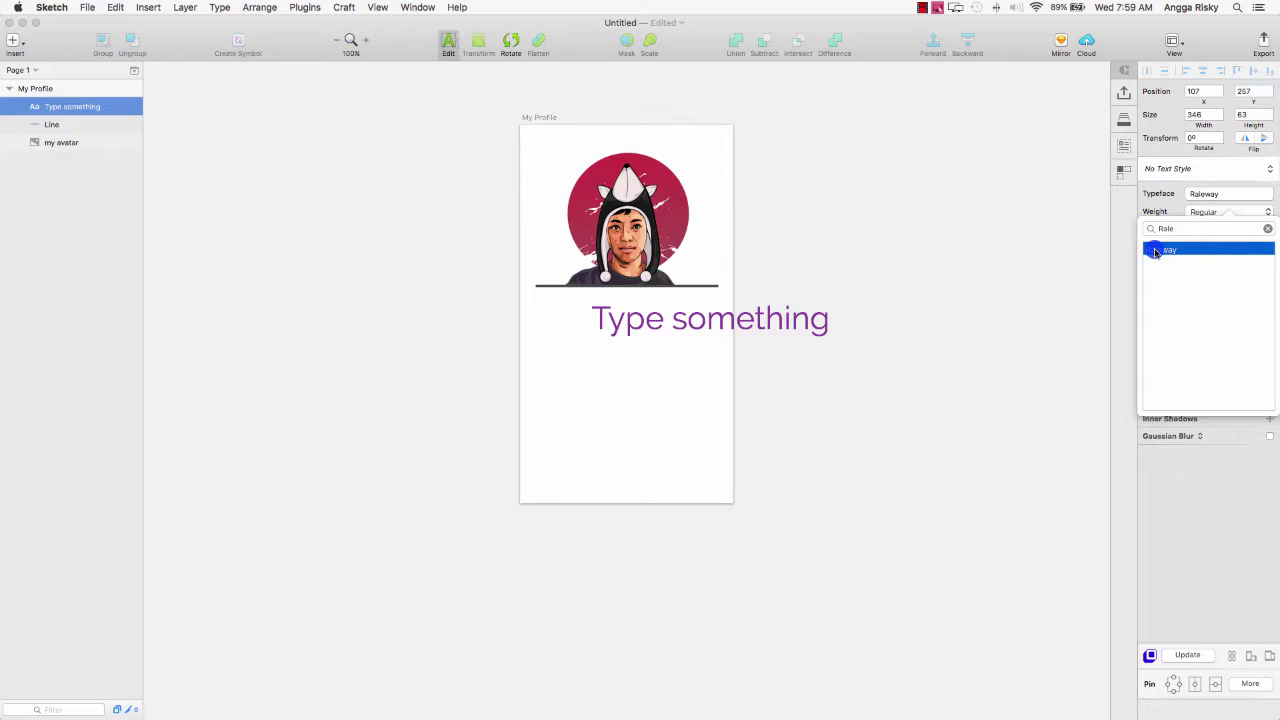
pyautogui.click(1207, 212)
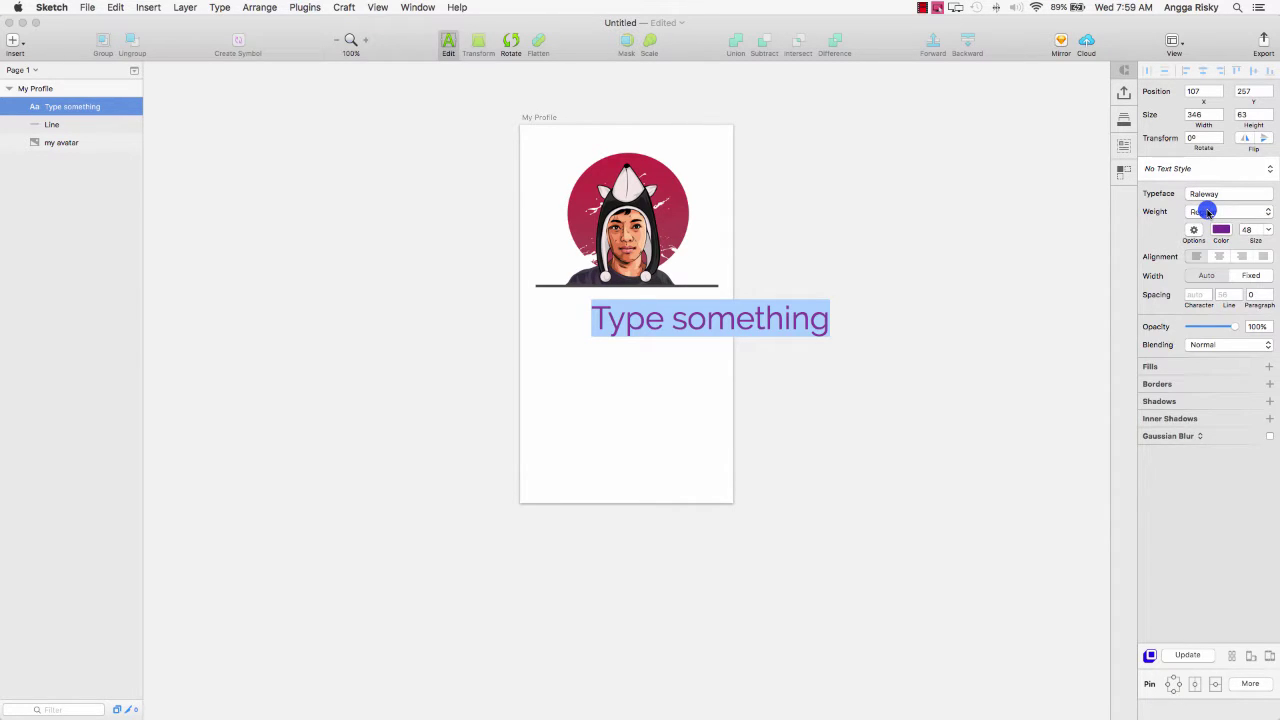
# Try Medium and Black Italic weights on the text, then keep it in Raleway Regular.
pyautogui.click(1207, 212)
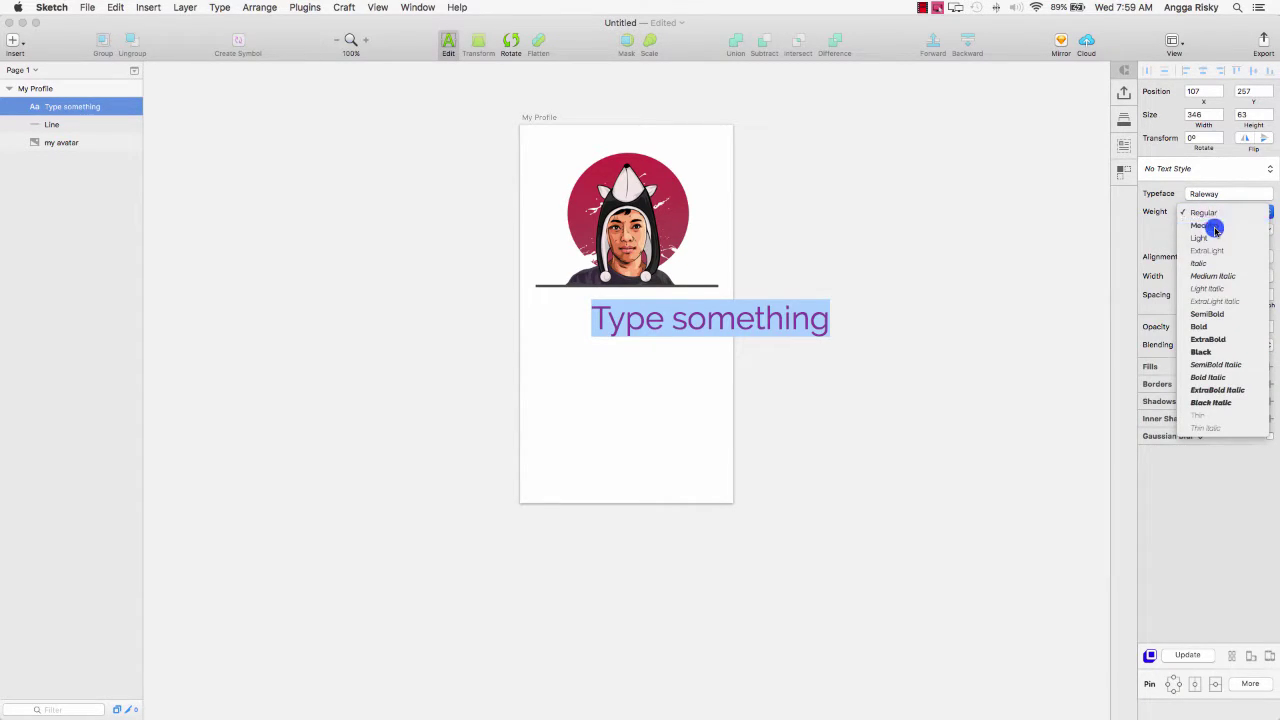
pyautogui.click(1215, 229)
pyautogui.click(1213, 213)
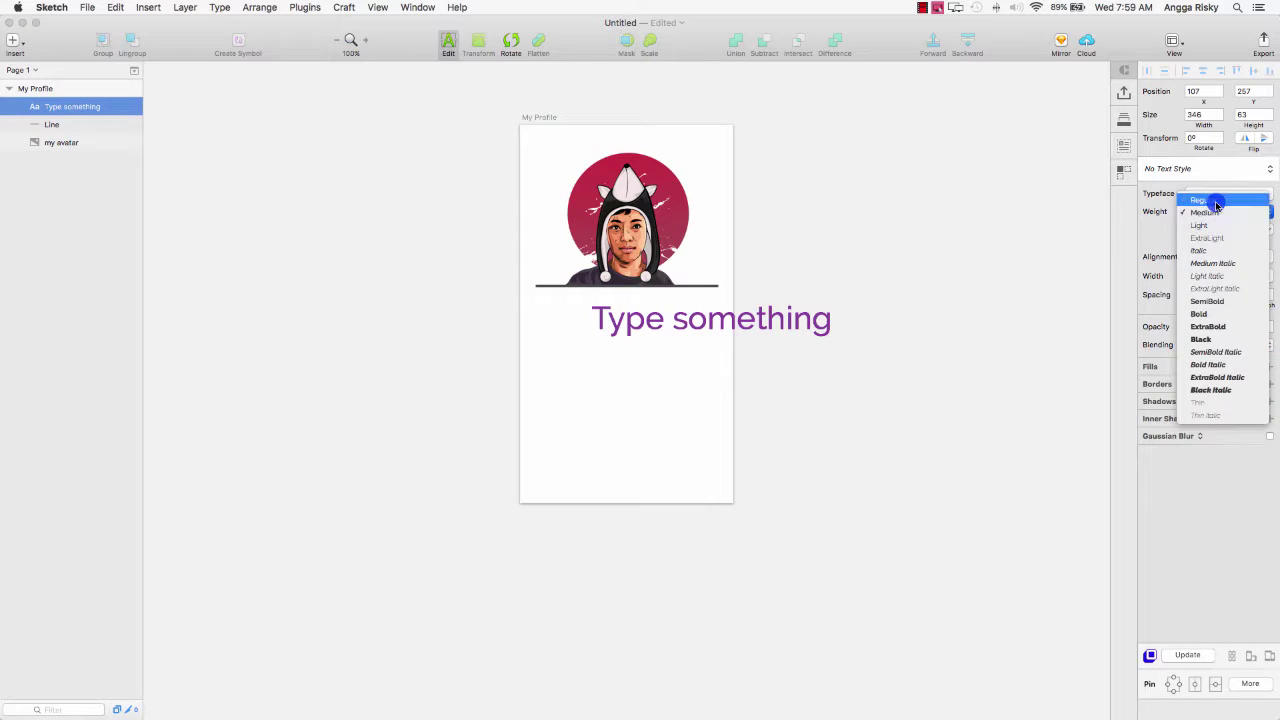
pyautogui.click(1216, 202)
pyautogui.click(1214, 210)
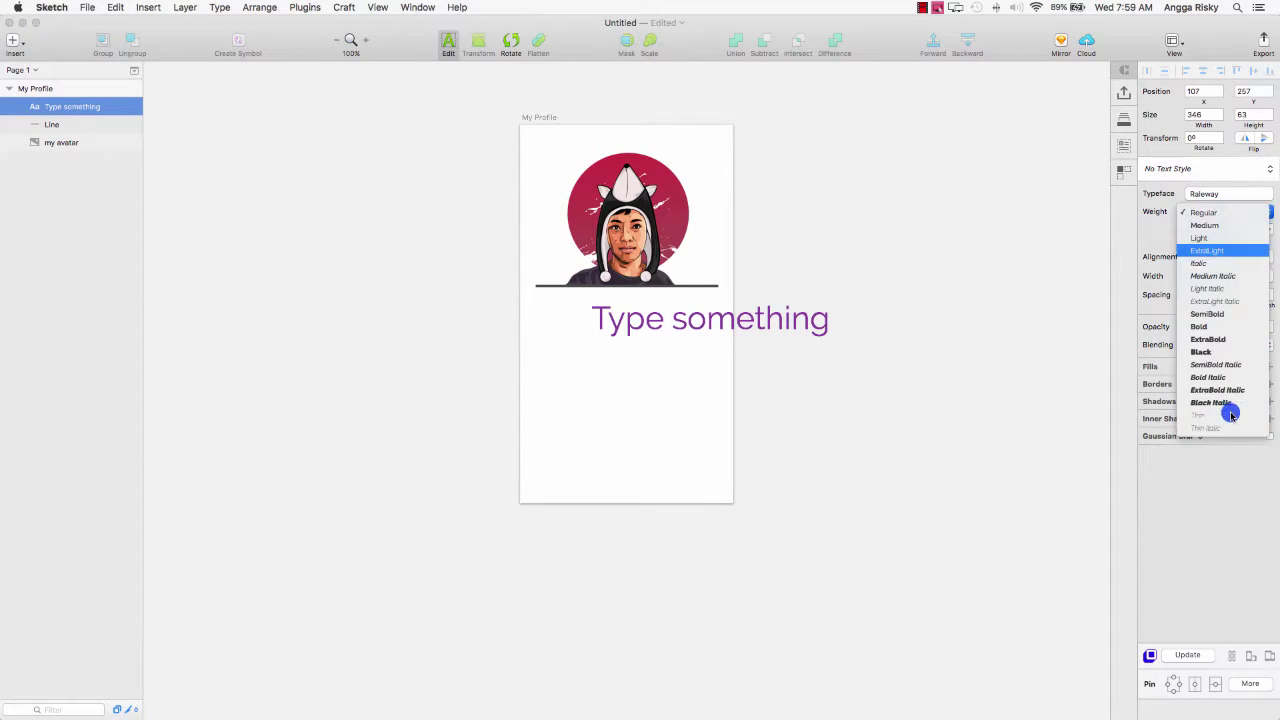
pyautogui.click(1230, 404)
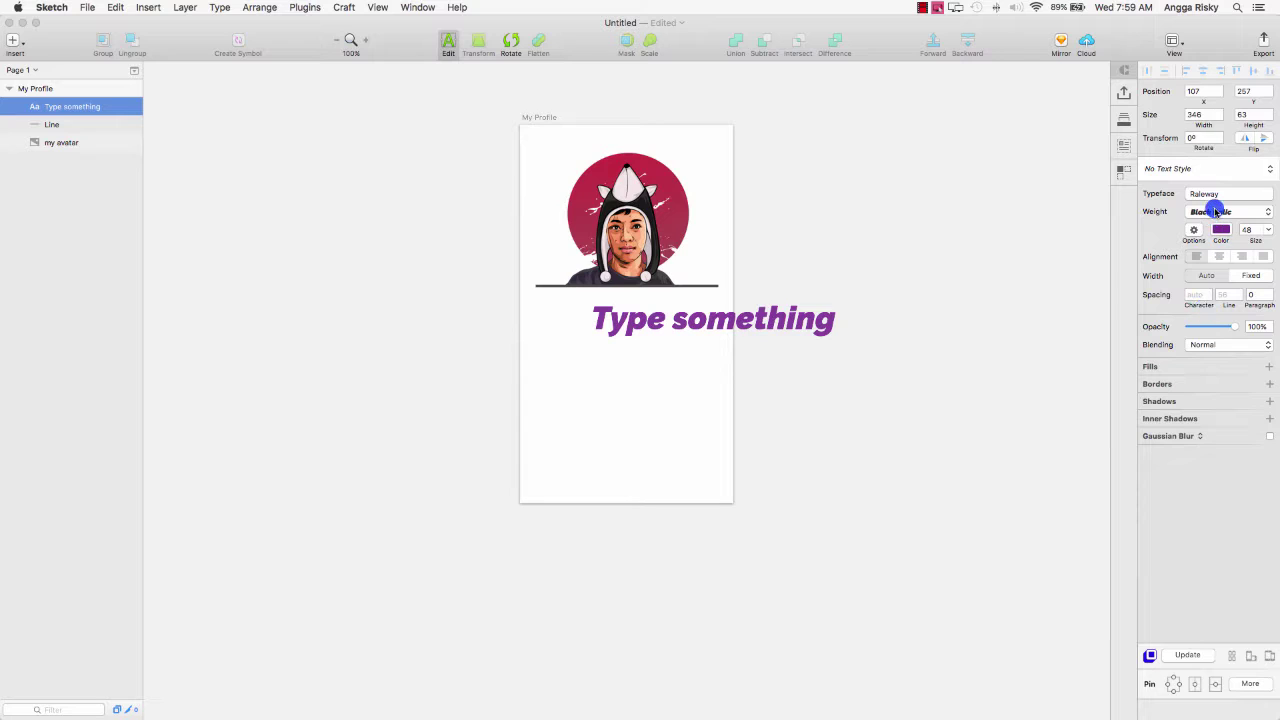
pyautogui.click(1213, 210)
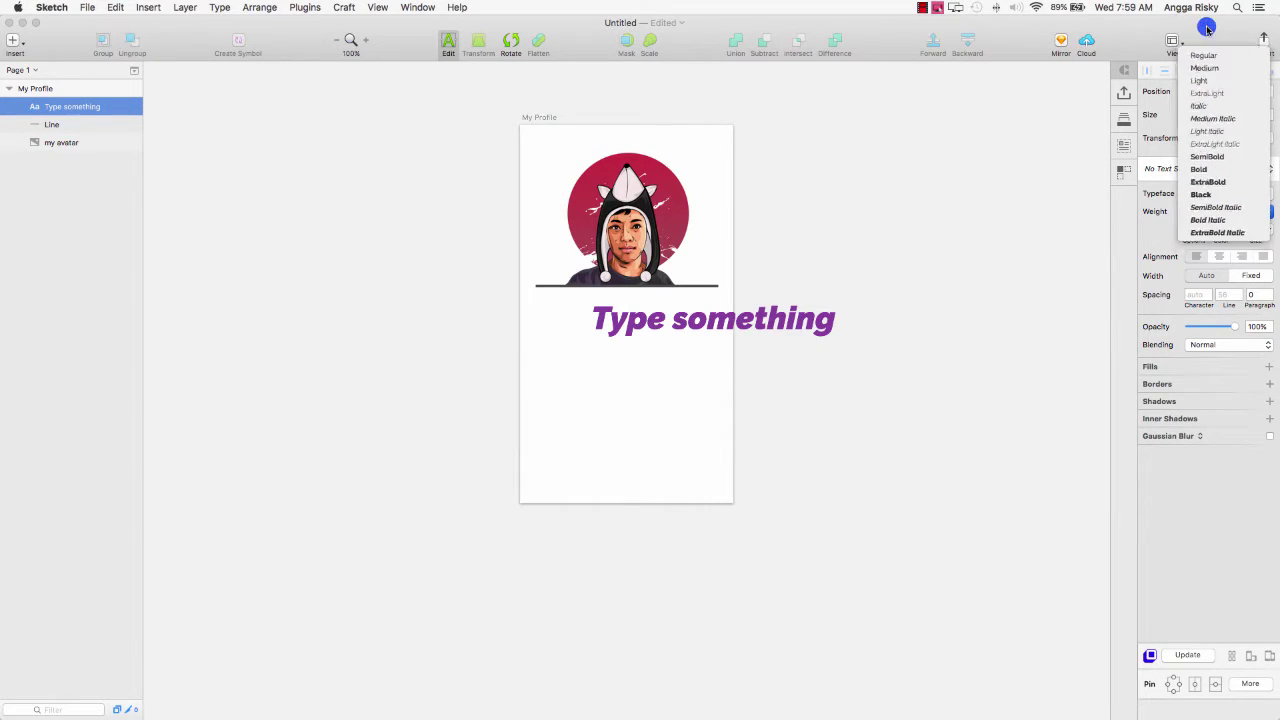
pyautogui.click(1204, 55)
pyautogui.click(1222, 232)
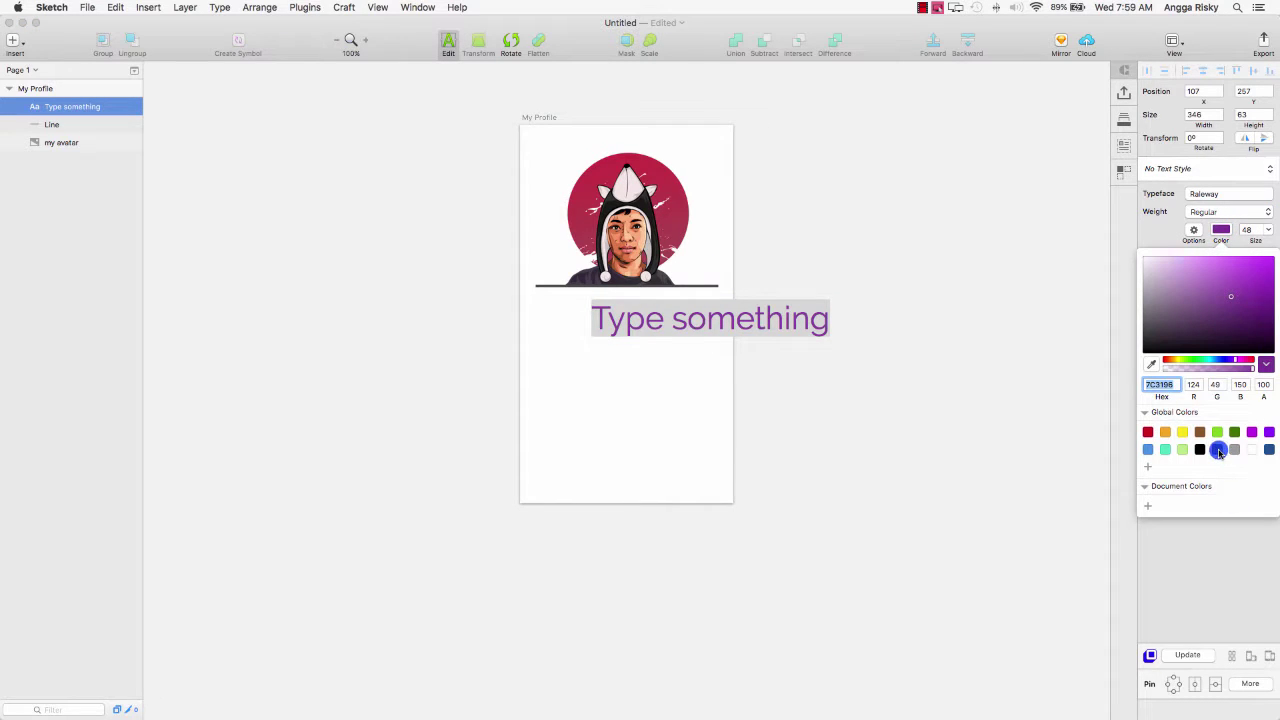
# Make the 'Type something' text dark grey 4A4A4A at 24 pt.
pyautogui.click(1218, 450)
pyautogui.click(1221, 230)
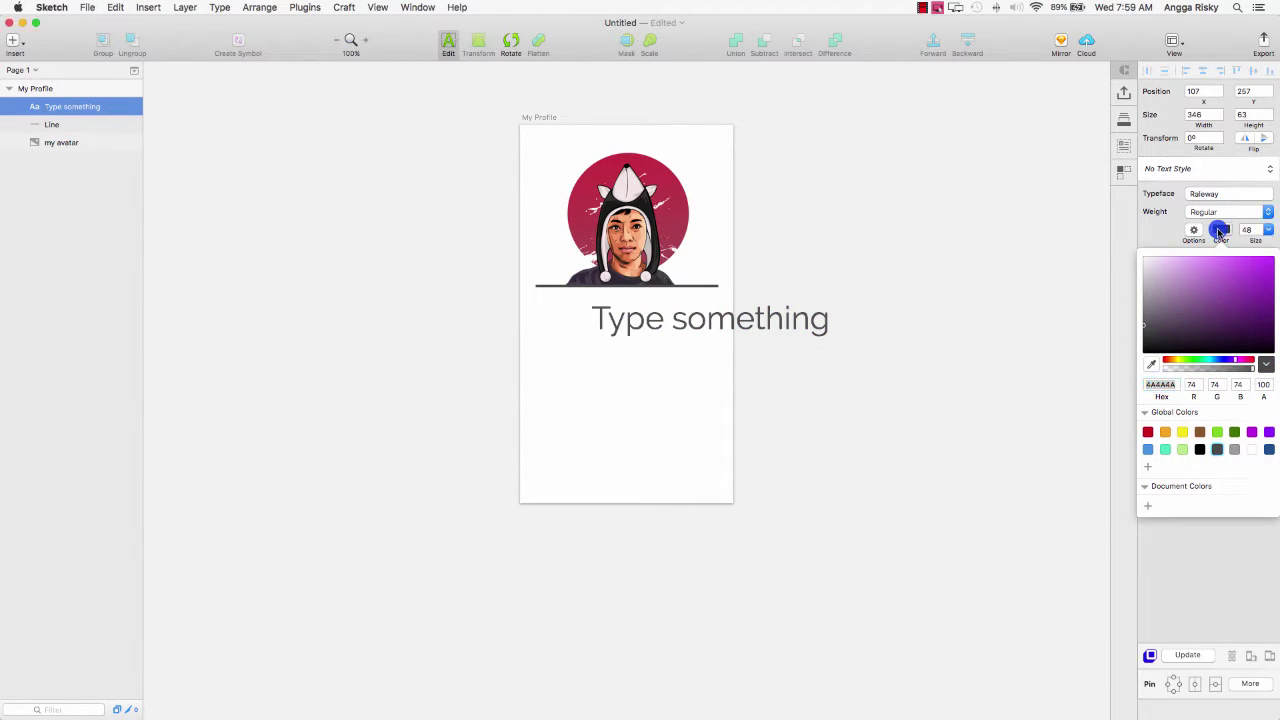
pyautogui.click(1270, 230)
pyautogui.click(1251, 340)
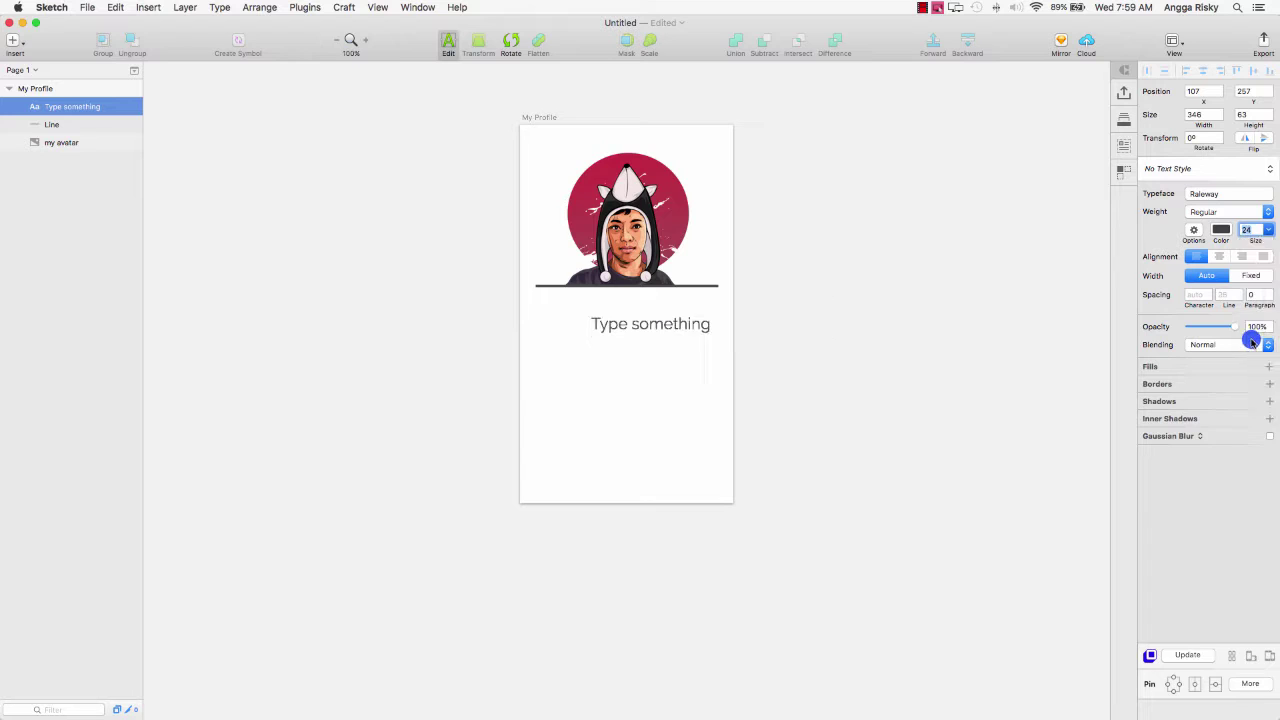
pyautogui.press('Return')
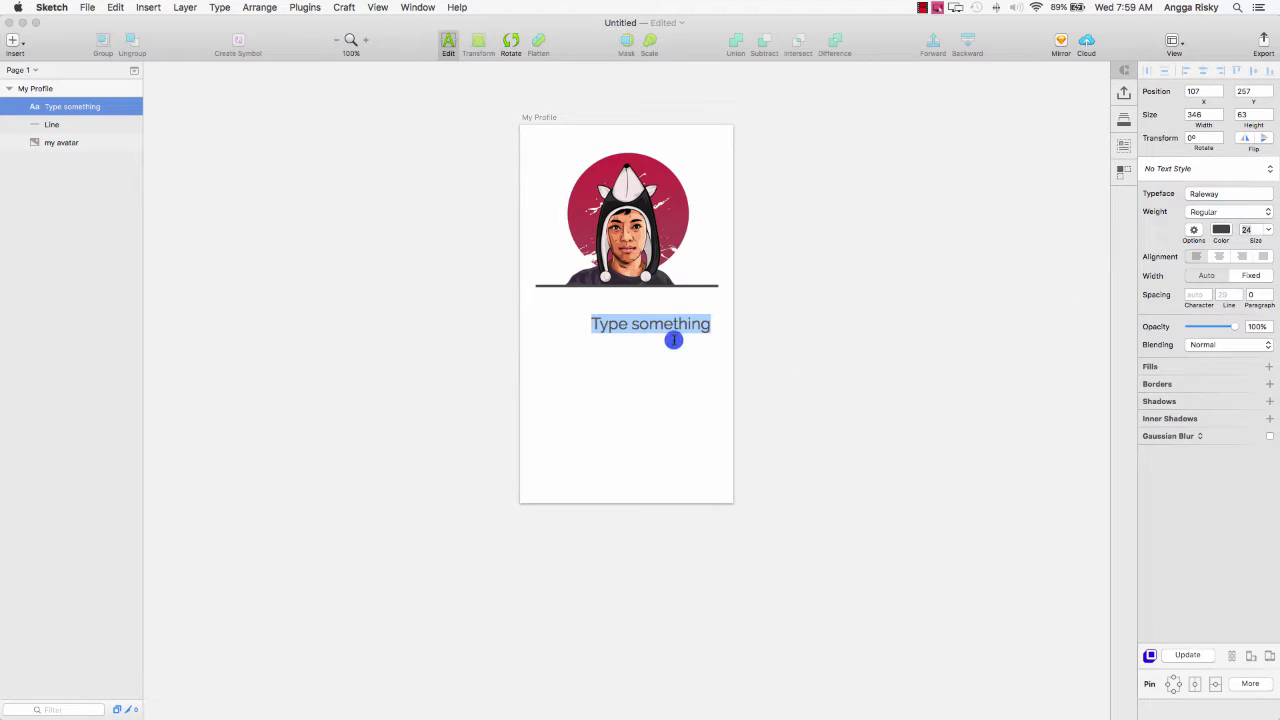
pyautogui.press('Escape')
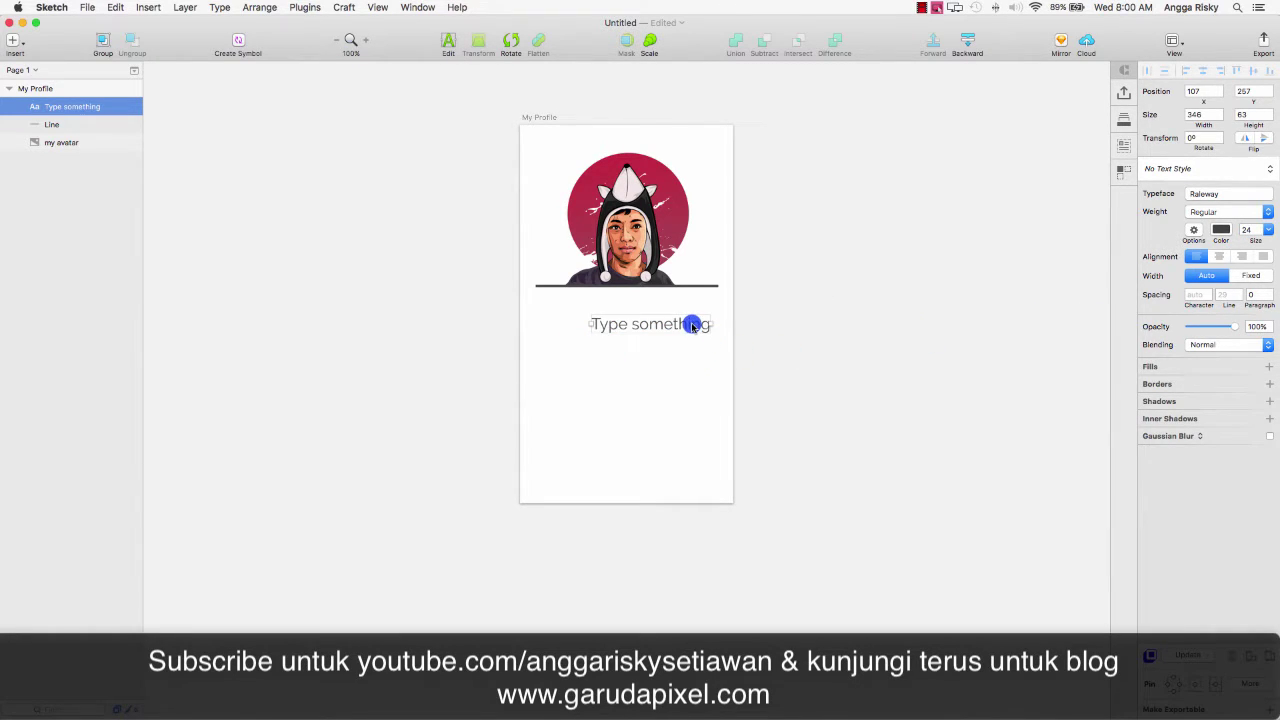
pyautogui.doubleClick(703, 329)
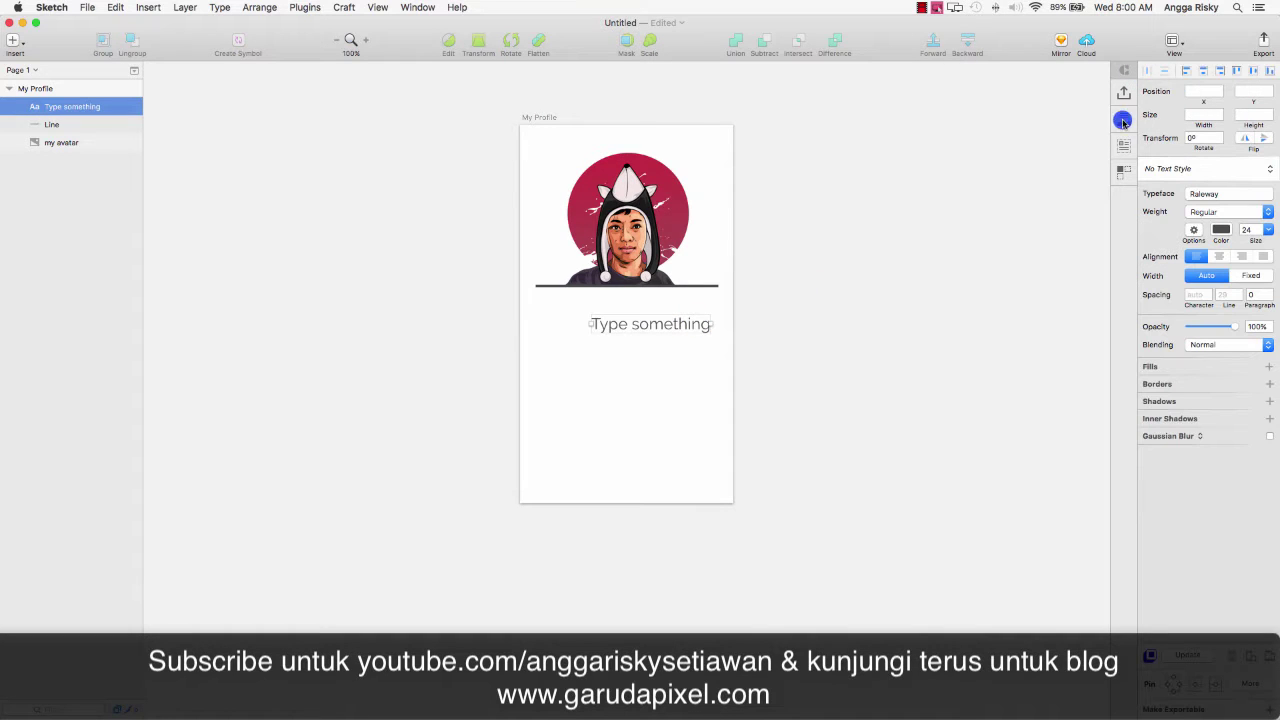
# Centre the text horizontally on the artboard and centre-align it within its box.
pyautogui.press('Escape')
pyautogui.click(1216, 71)
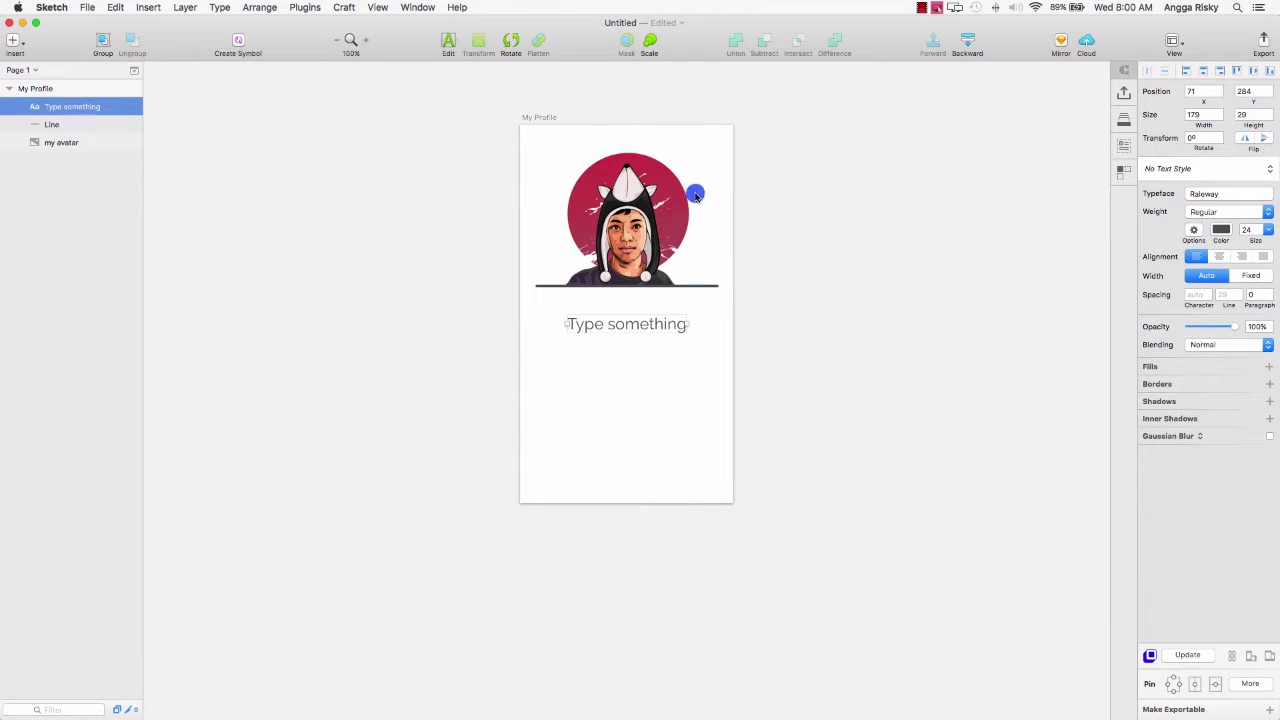
pyautogui.click(451, 40)
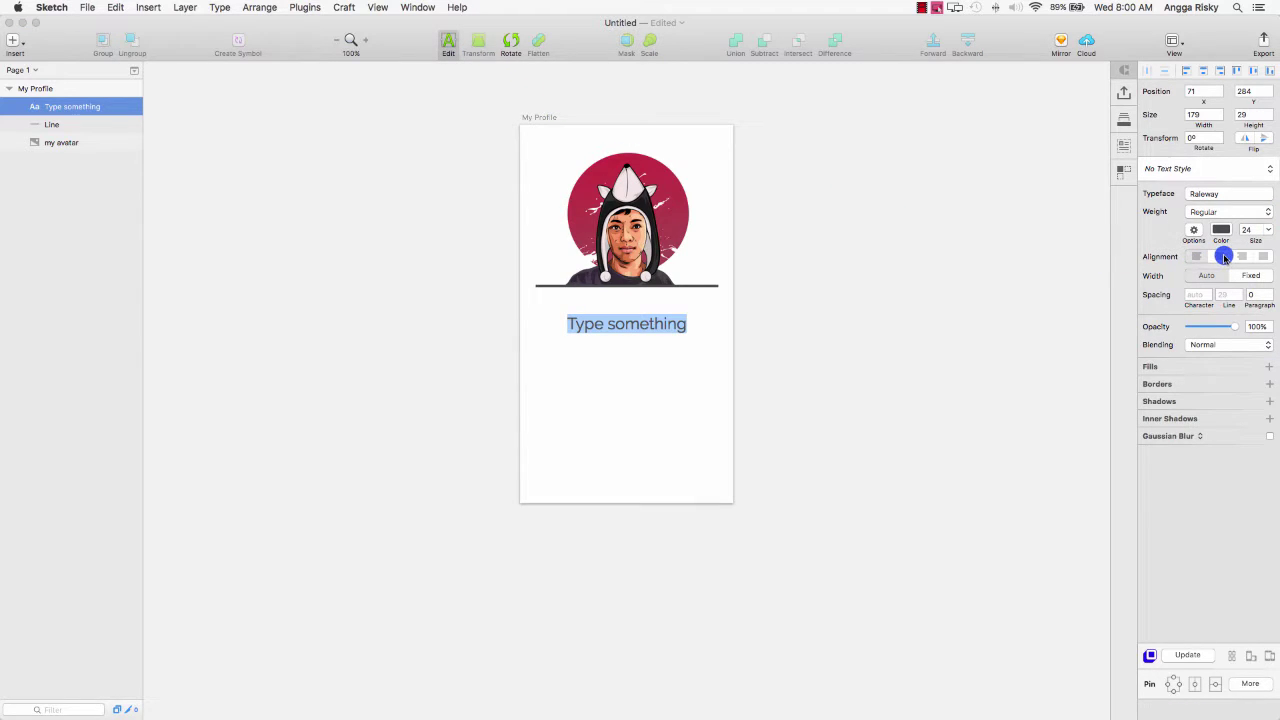
pyautogui.click(1219, 256)
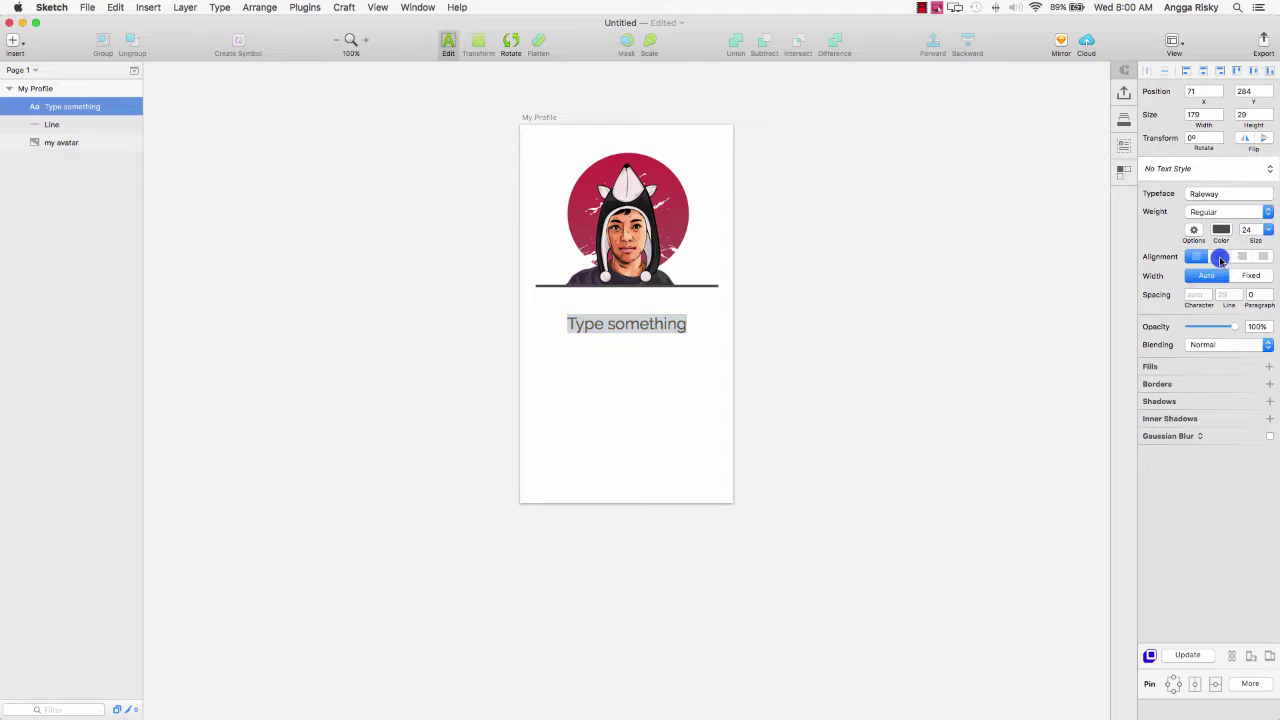
# Replace the placeholder with the profile owner's full name, nudged just below the divider.
pyautogui.click(595, 324)
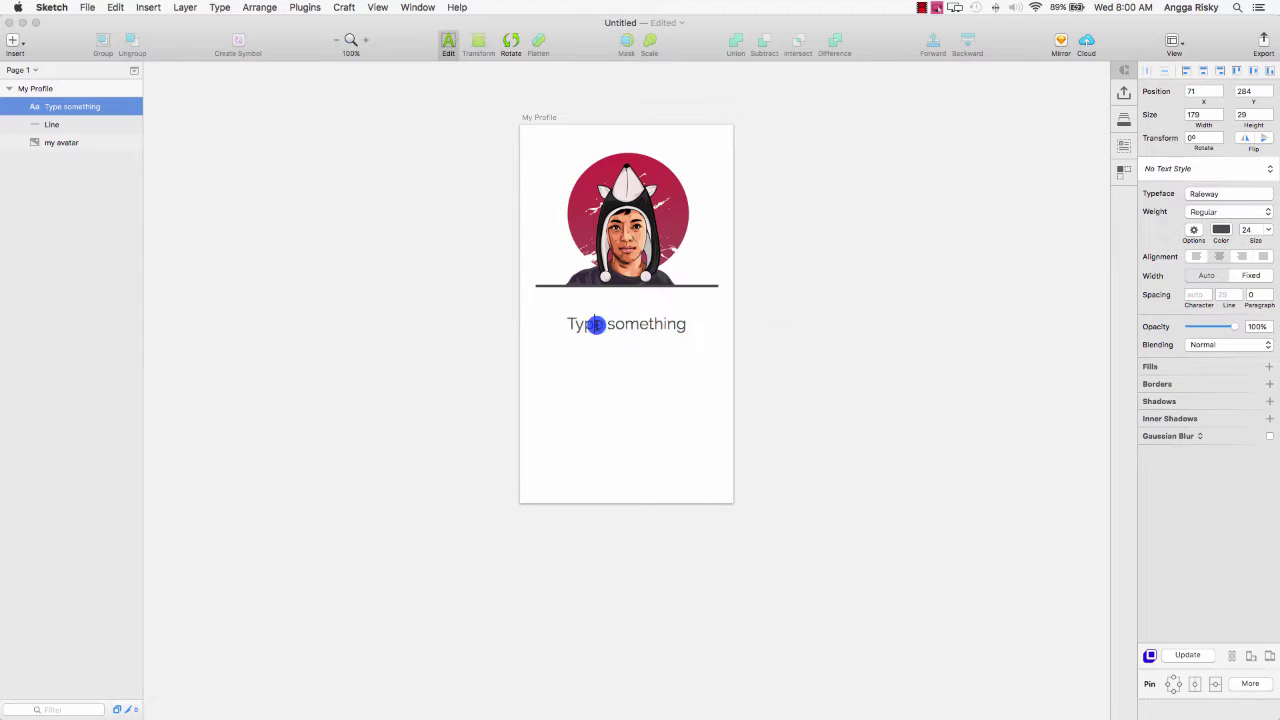
pyautogui.press('super+a')
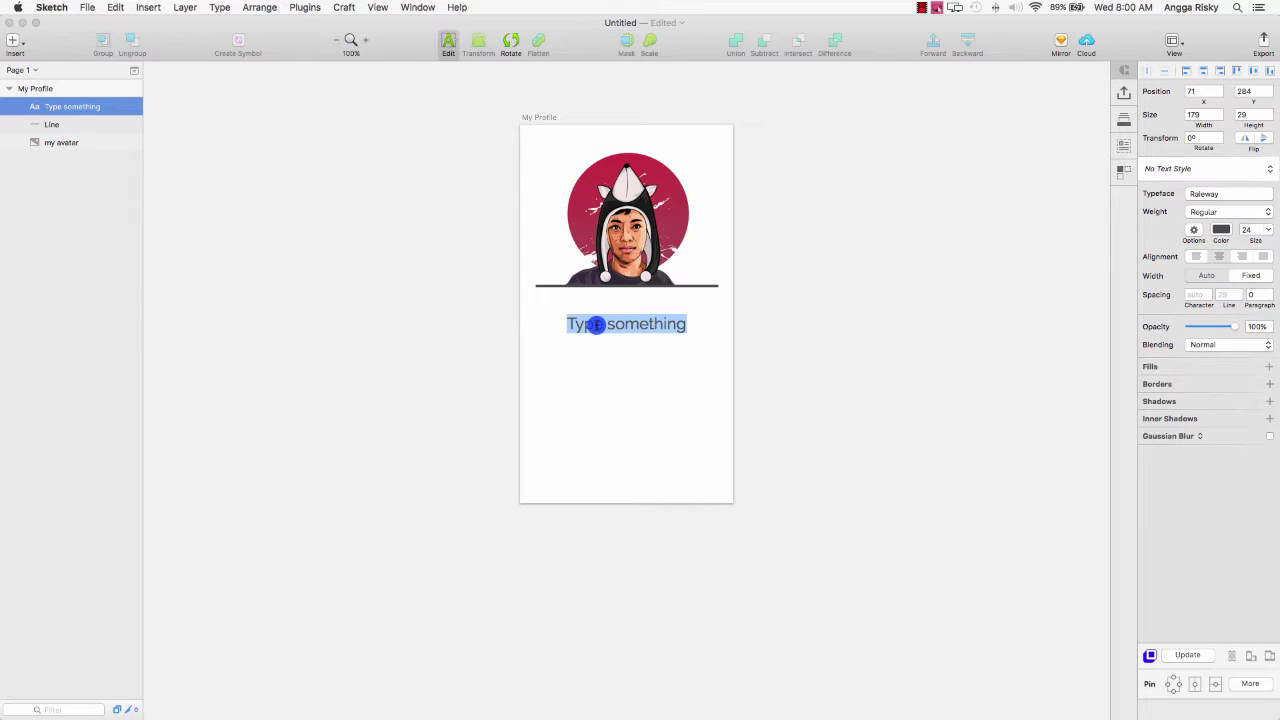
pyautogui.write('Angga R')
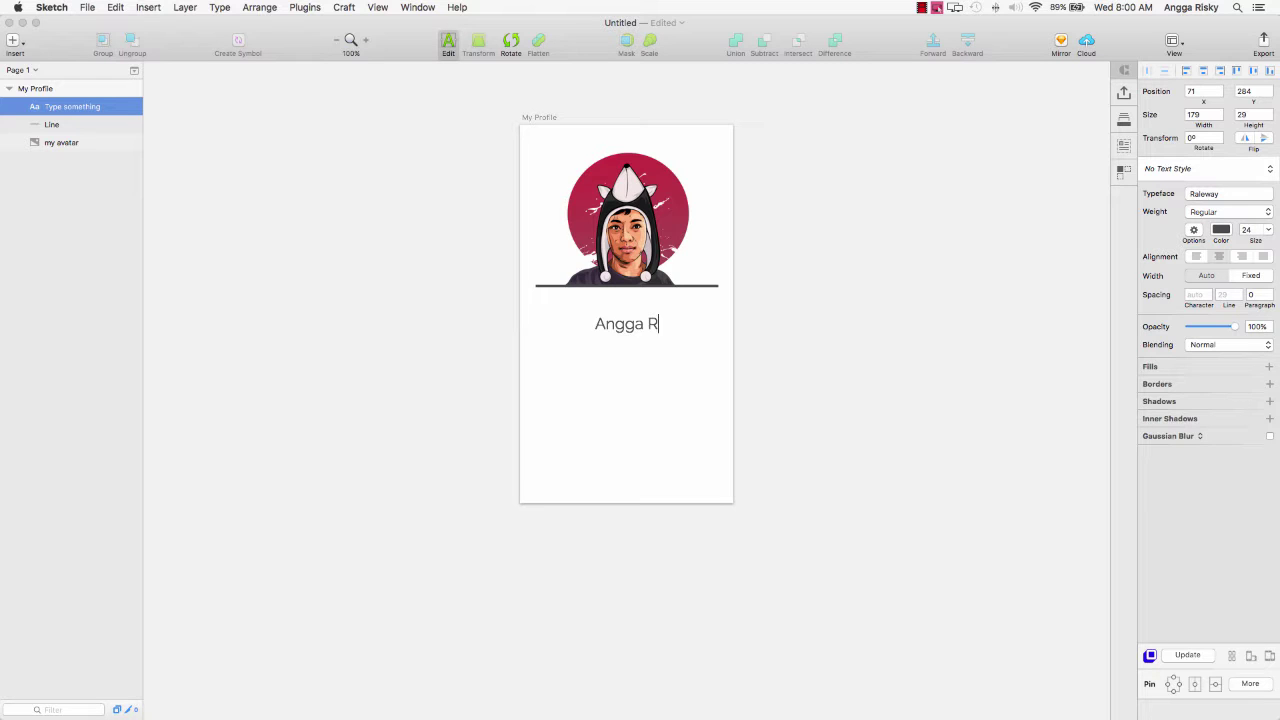
pyautogui.write('isky')
pyautogui.press('Escape')
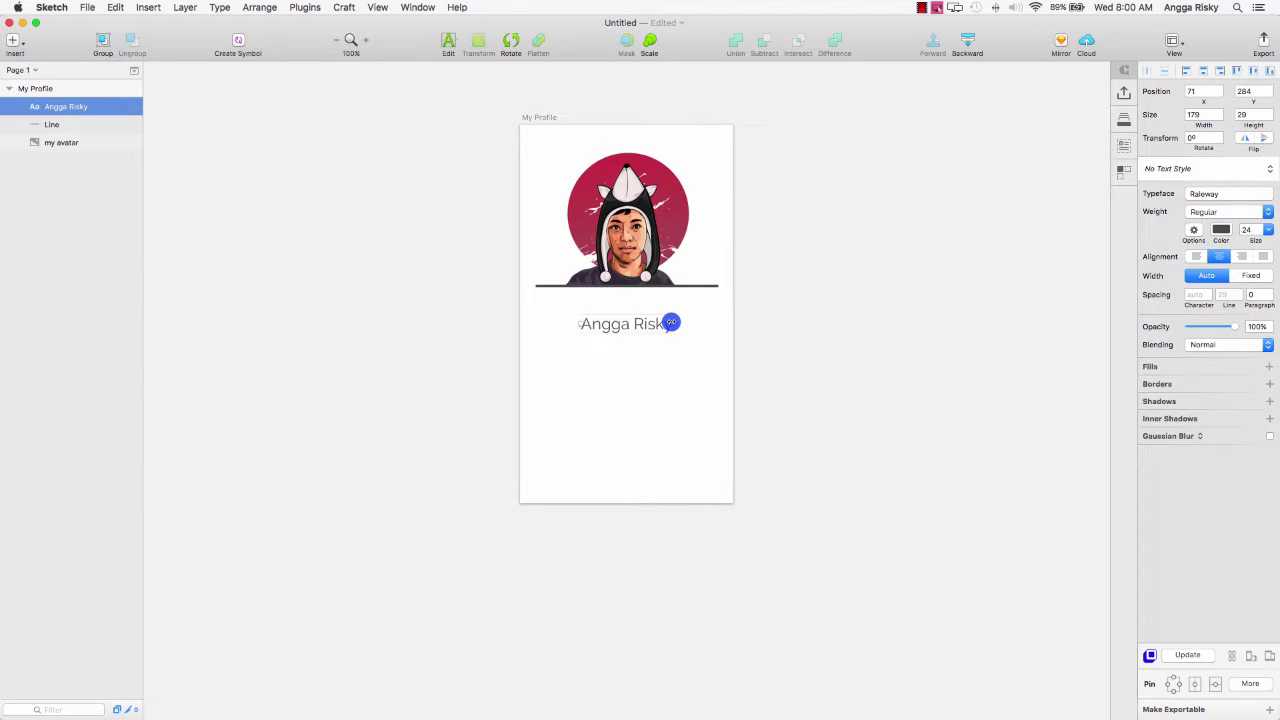
pyautogui.hotkey('shift', 'Up')
pyautogui.hotkey('shift', 'Up')
pyautogui.hotkey('shift', 'Up')
pyautogui.press('Down')
pyautogui.press('Down')
pyautogui.press('Down')
pyautogui.press('Down')
pyautogui.press('Down')
pyautogui.press('Down')
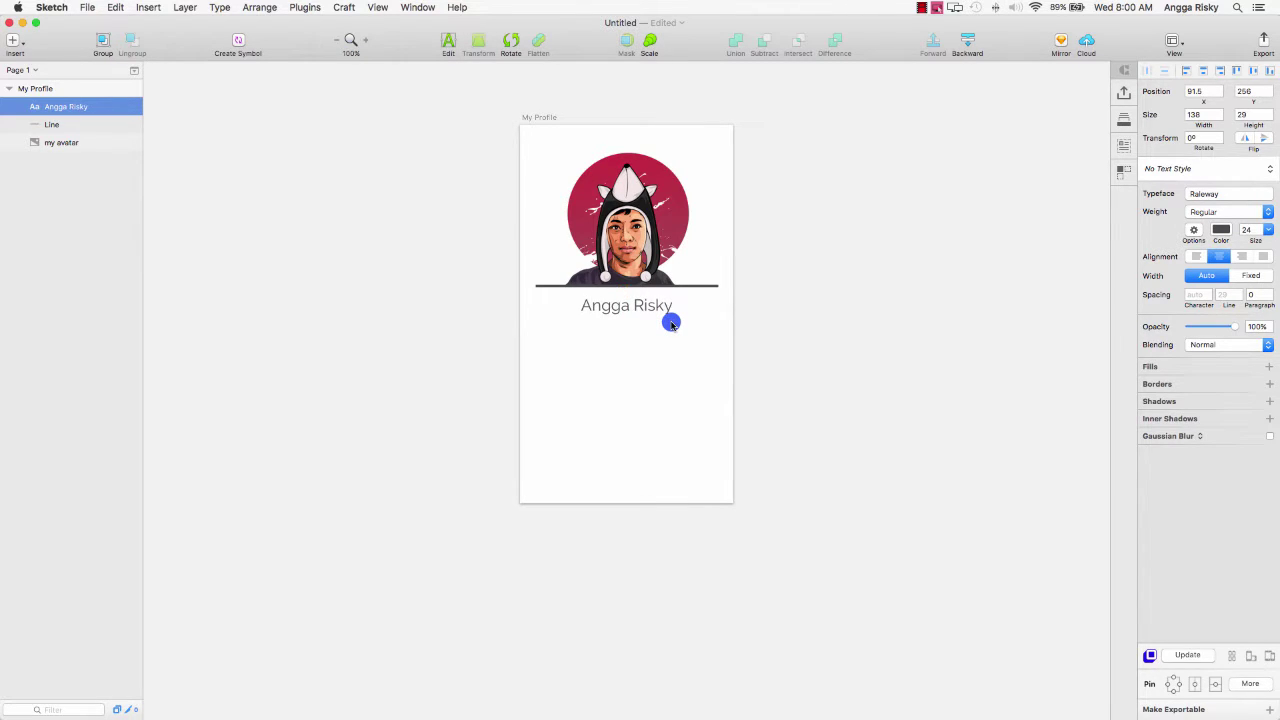
pyautogui.click(800, 314)
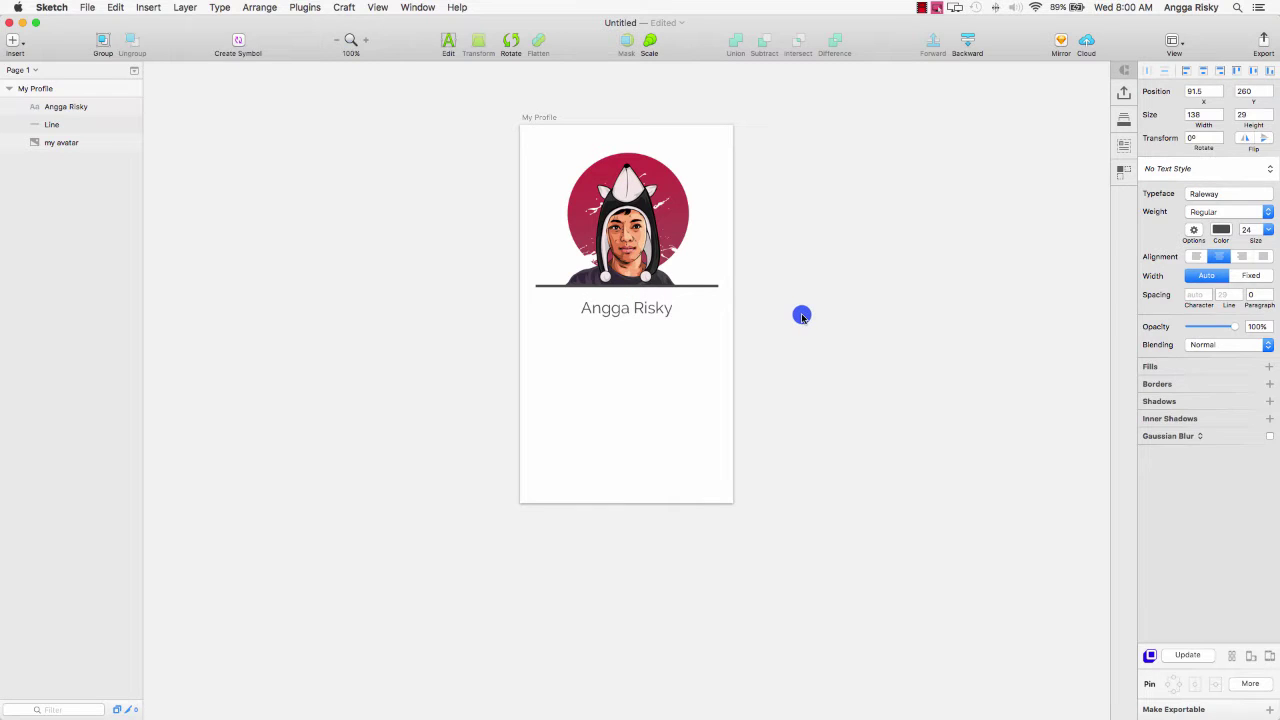
pyautogui.click(623, 309)
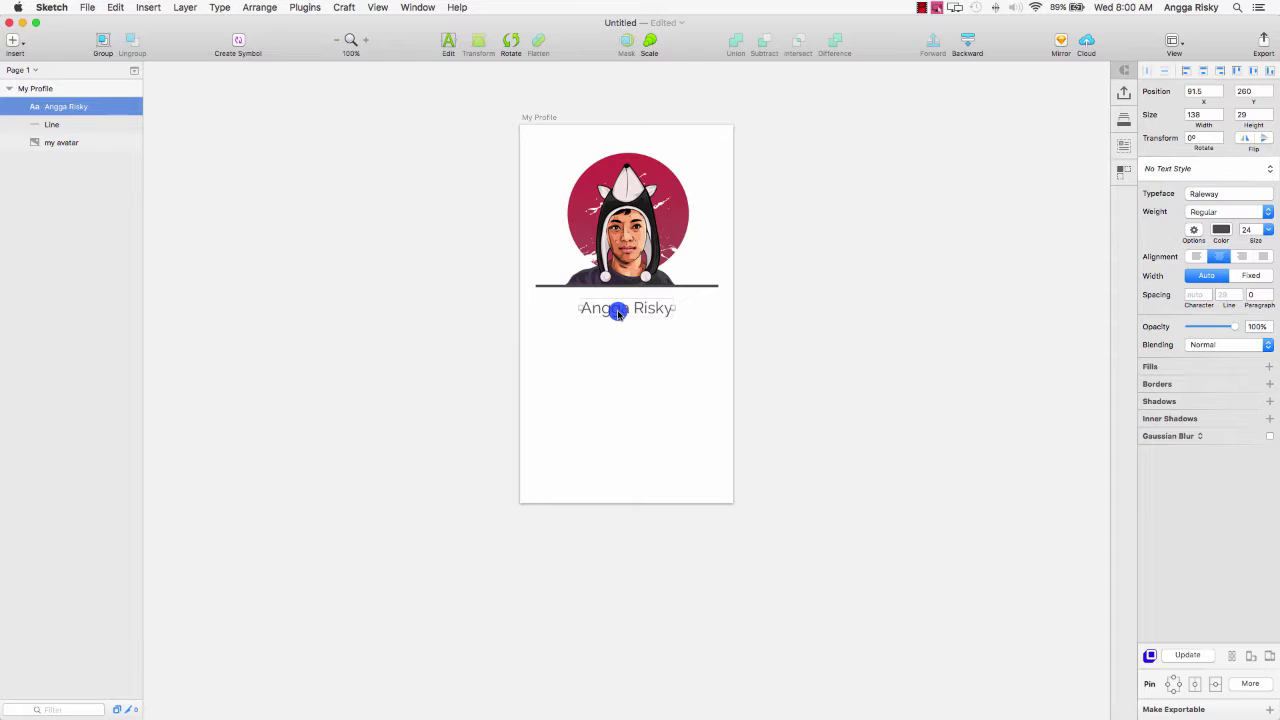
# Duplicate the name text and move the copy below the original.
pyautogui.rightClick(617, 311)
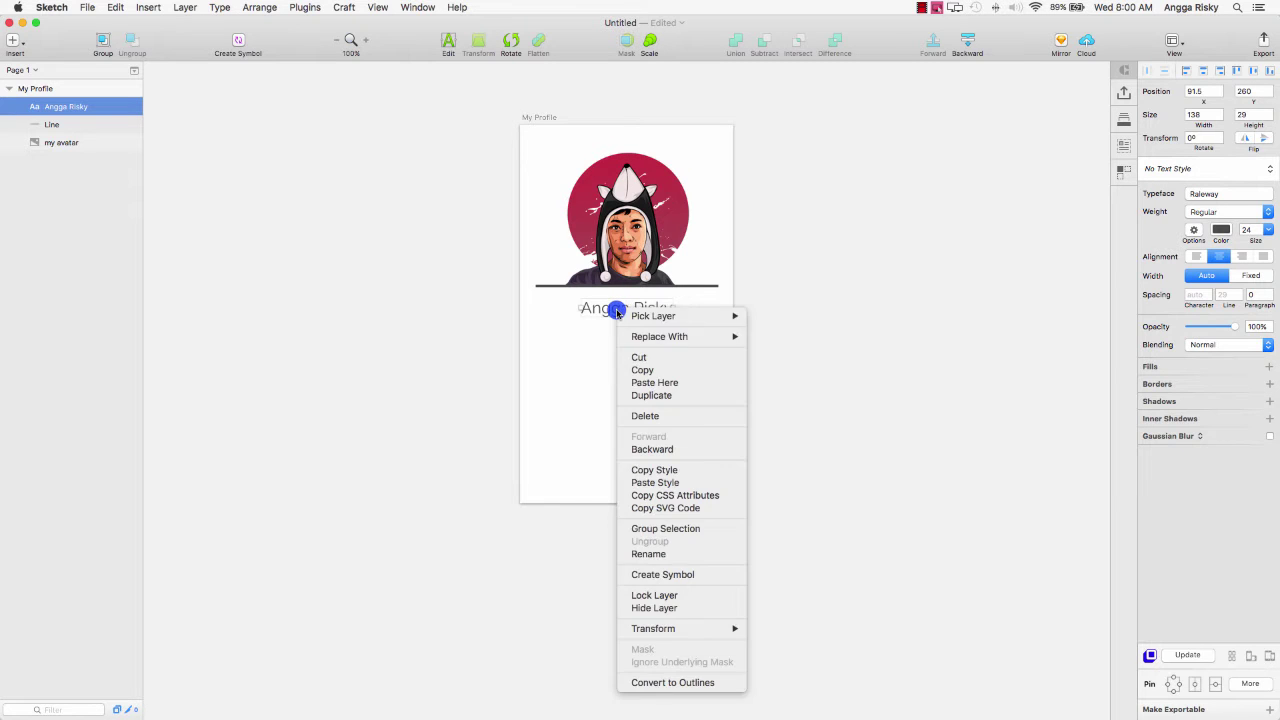
pyautogui.click(651, 395)
pyautogui.moveTo(603, 300); pyautogui.dragTo(563, 340)
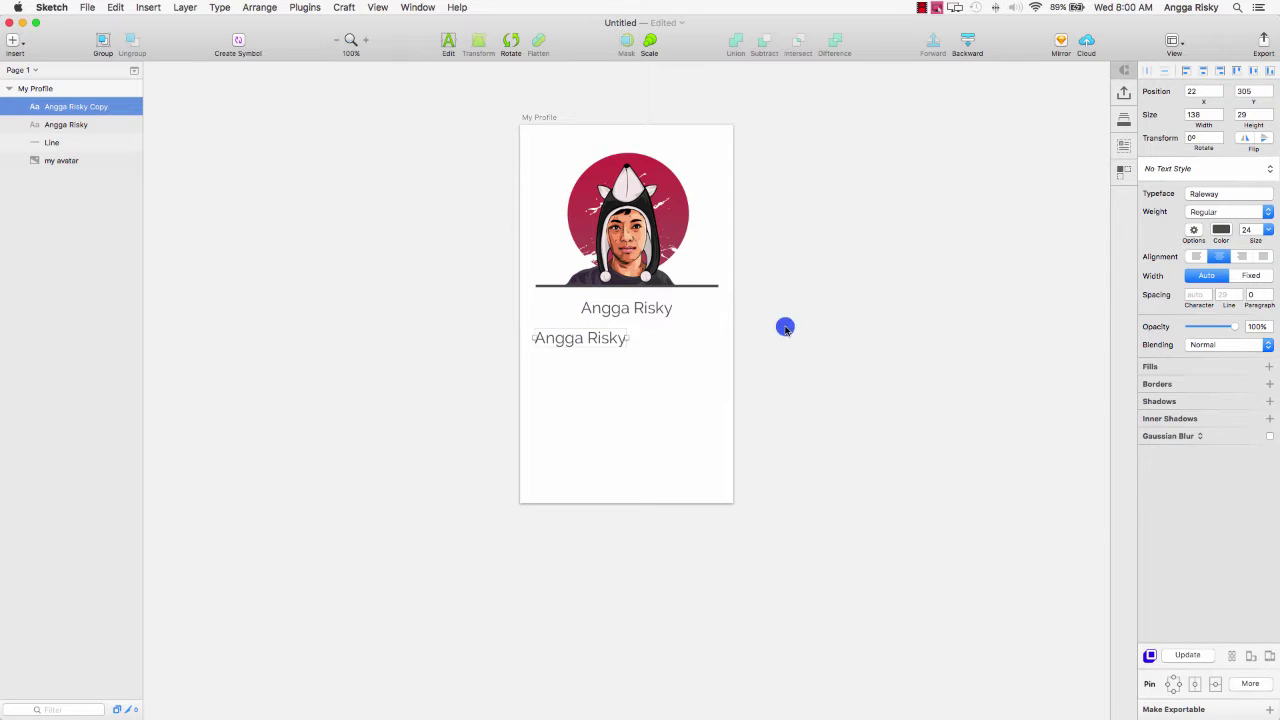
# Left-align the copied text and set its size to 14.
pyautogui.click(1196, 260)
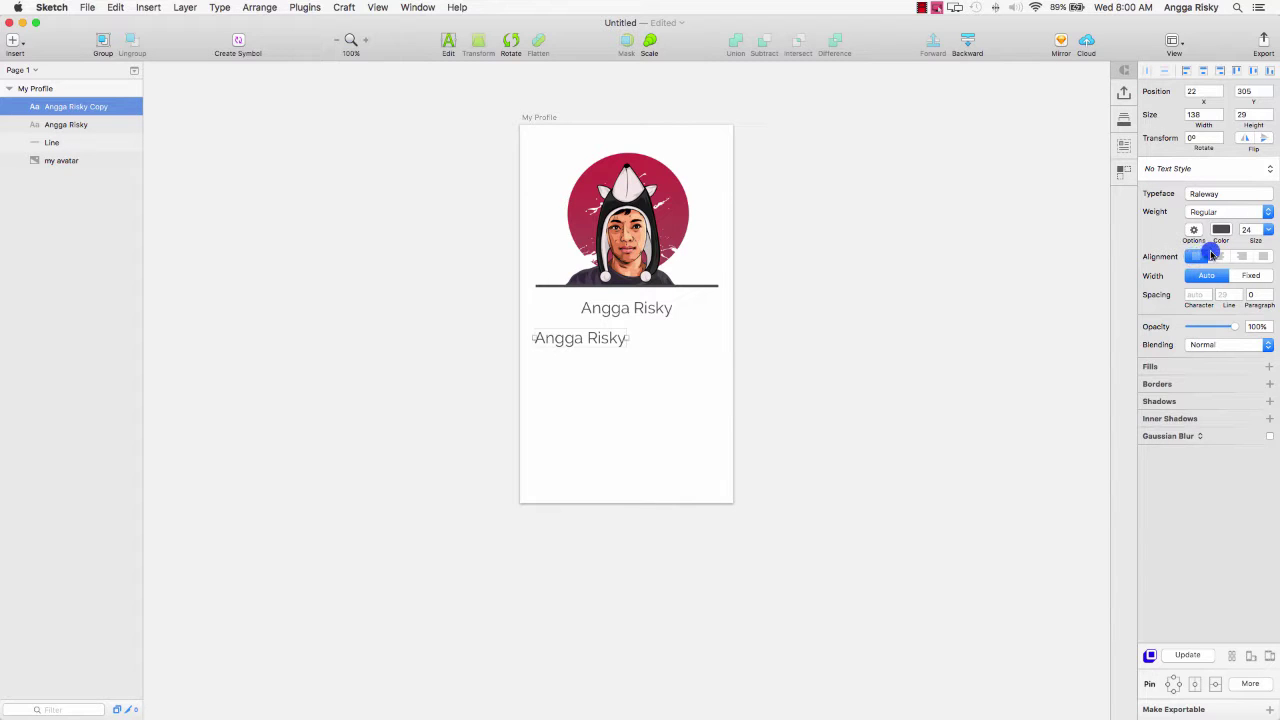
pyautogui.click(1267, 230)
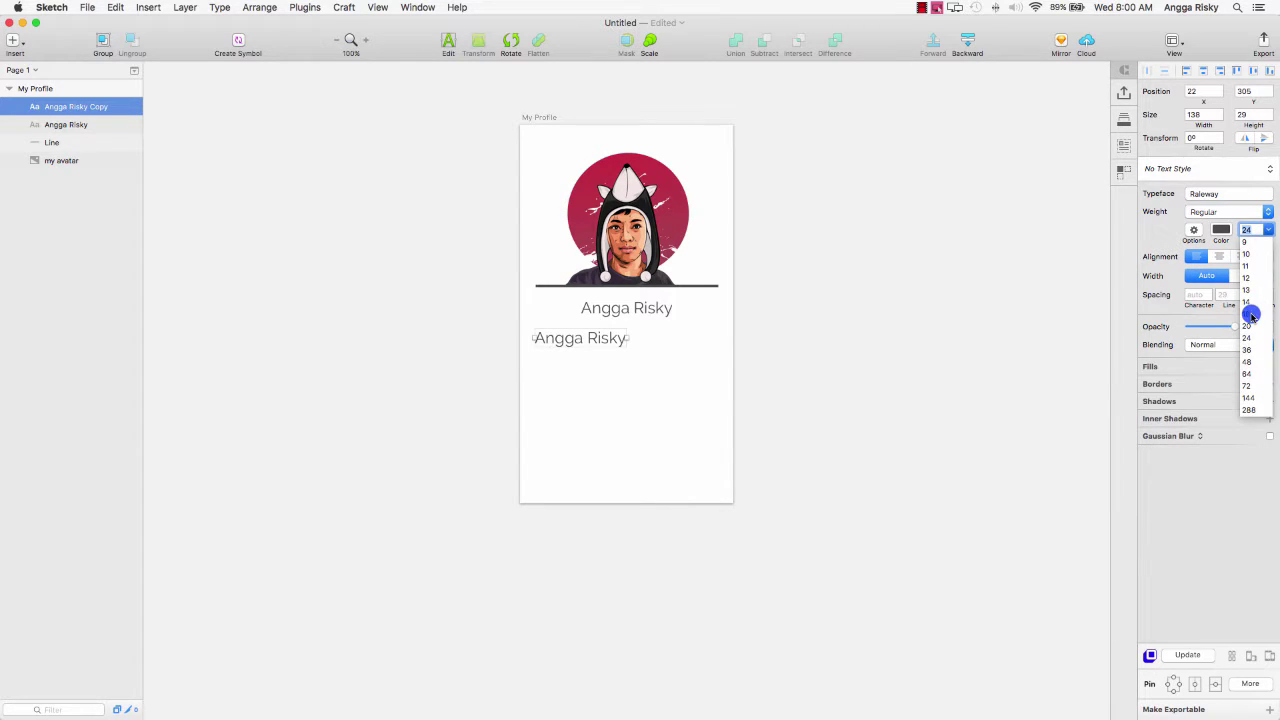
pyautogui.click(1248, 314)
pyautogui.click(1272, 231)
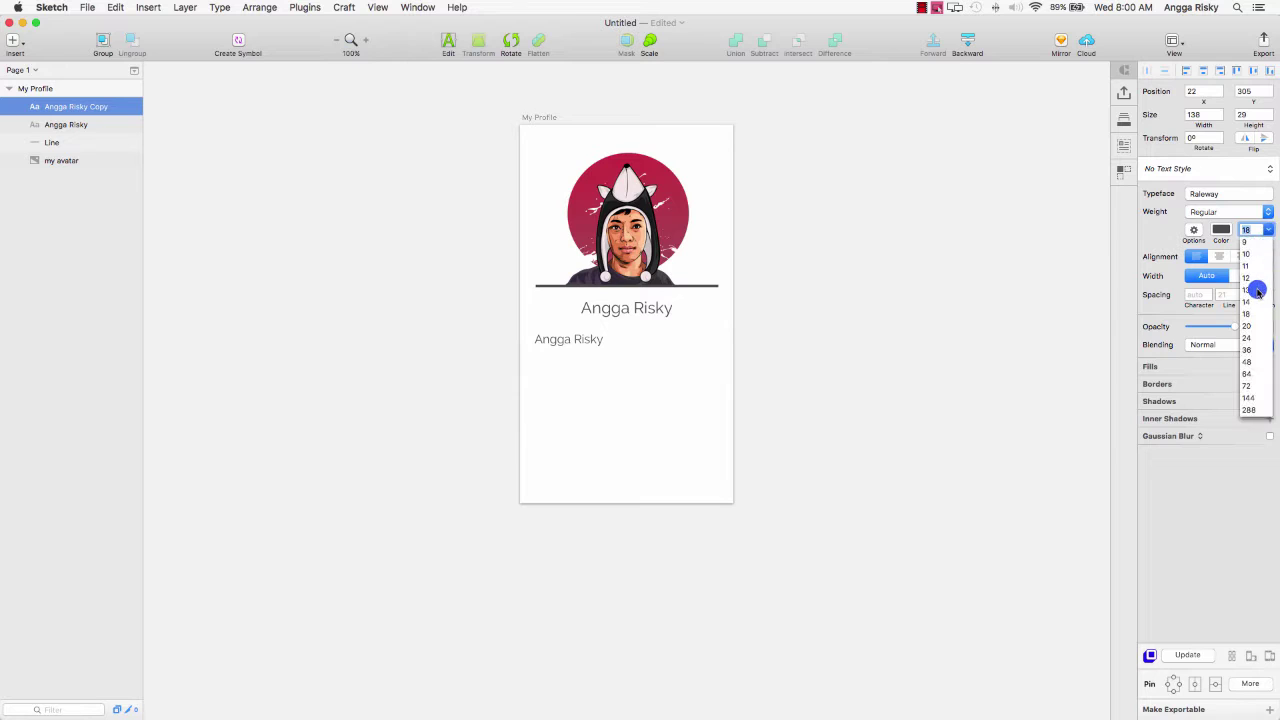
pyautogui.click(1249, 298)
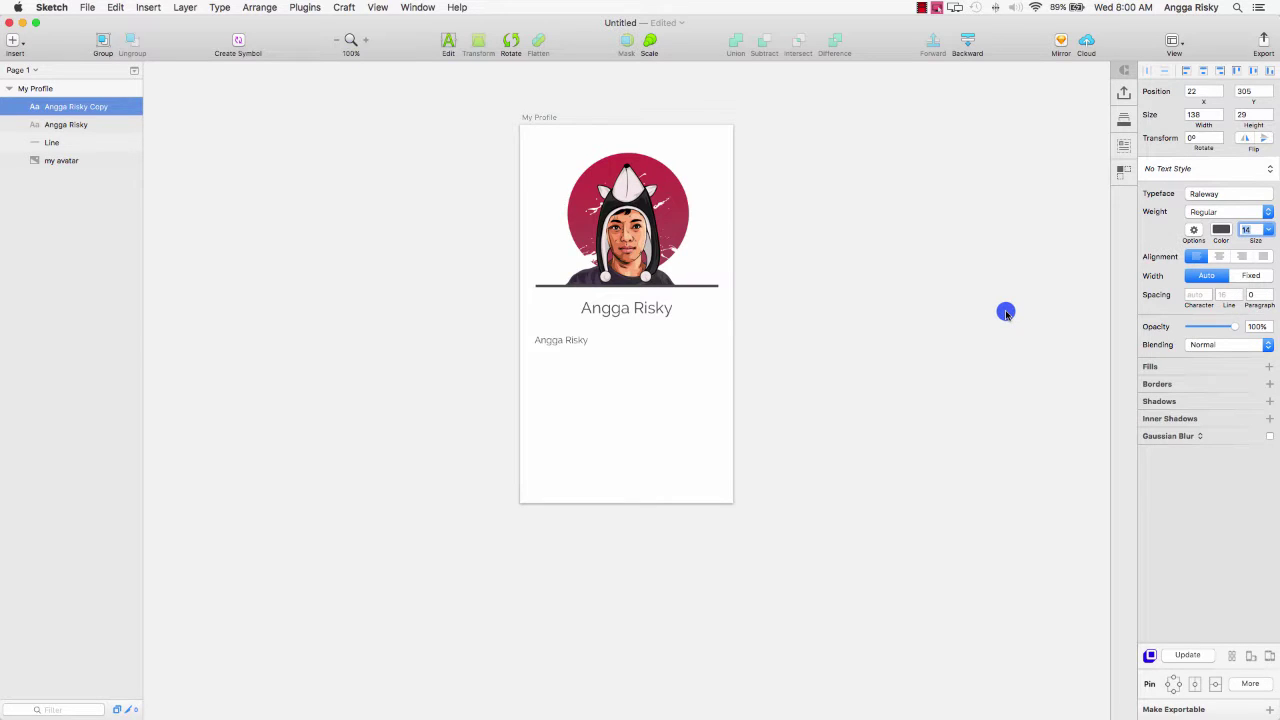
pyautogui.scroll(1, 1006, 313)
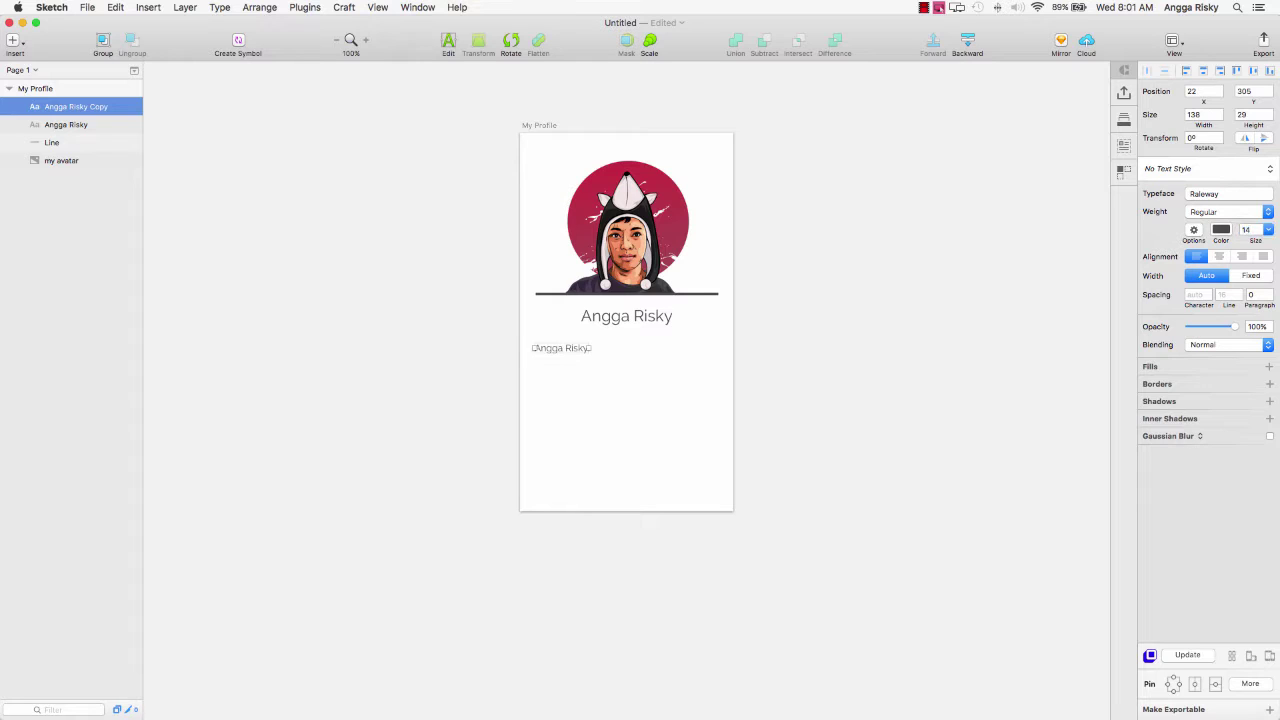
# Replace the copied name with a placeholder bio paragraph ending 'mahal banget harganya'.
pyautogui.click(757, 357)
pyautogui.click(560, 350)
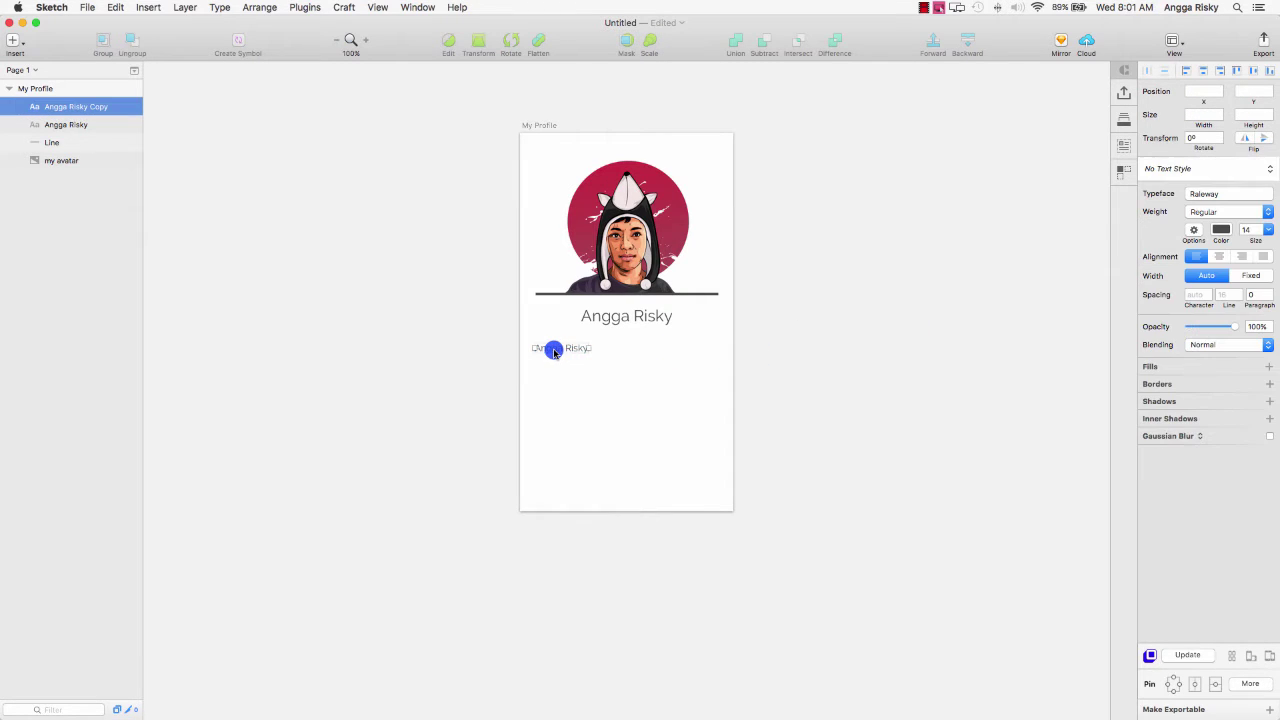
pyautogui.click(449, 44)
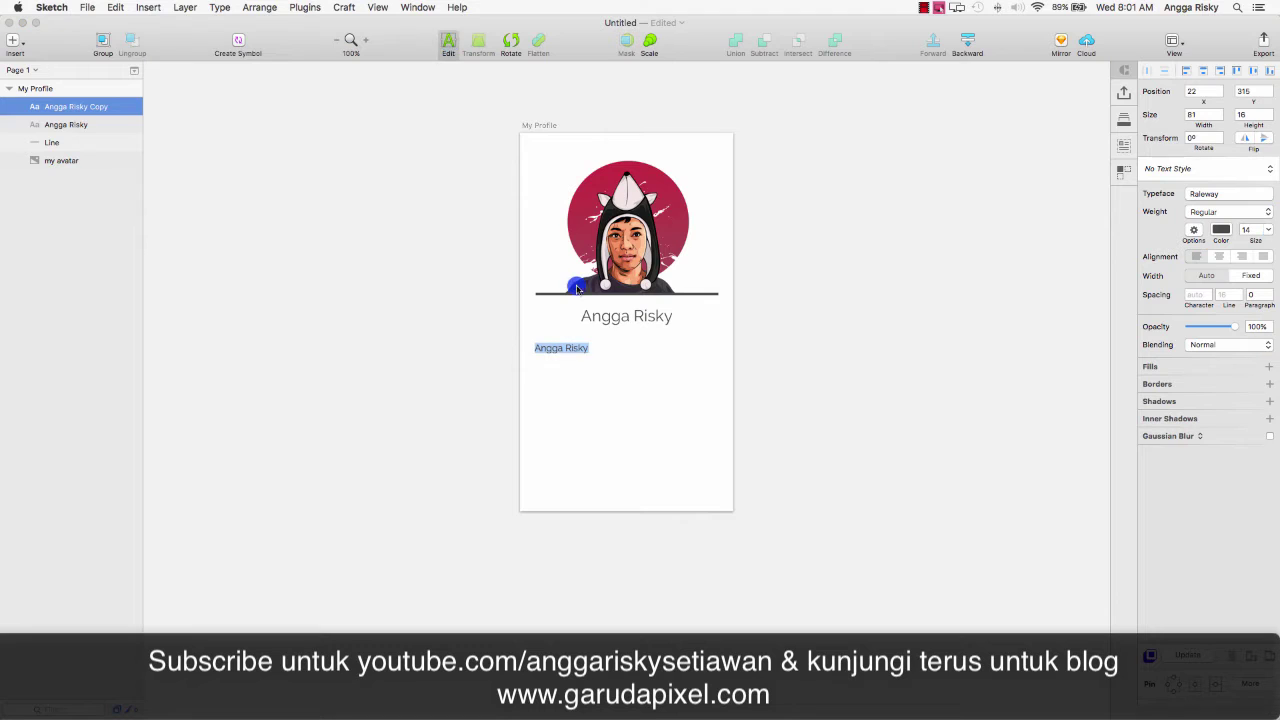
pyautogui.write('a')
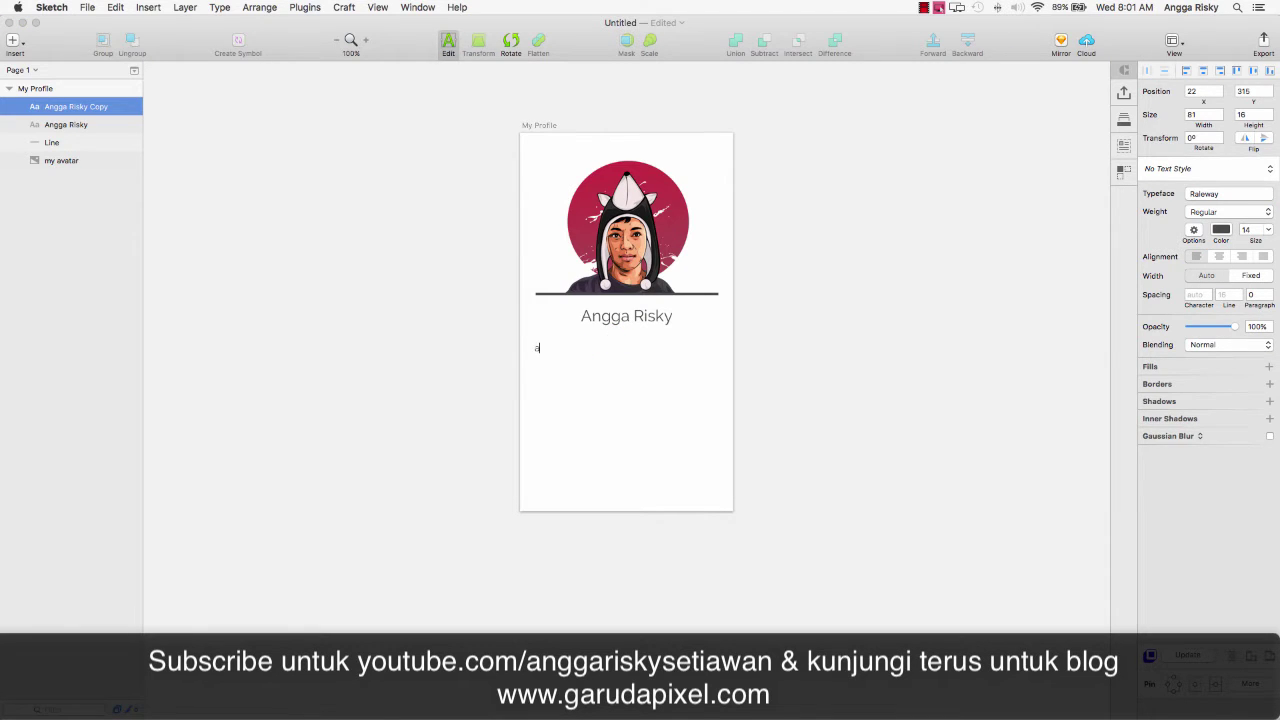
pyautogui.write('kwoowakkawkkwa awkoa')
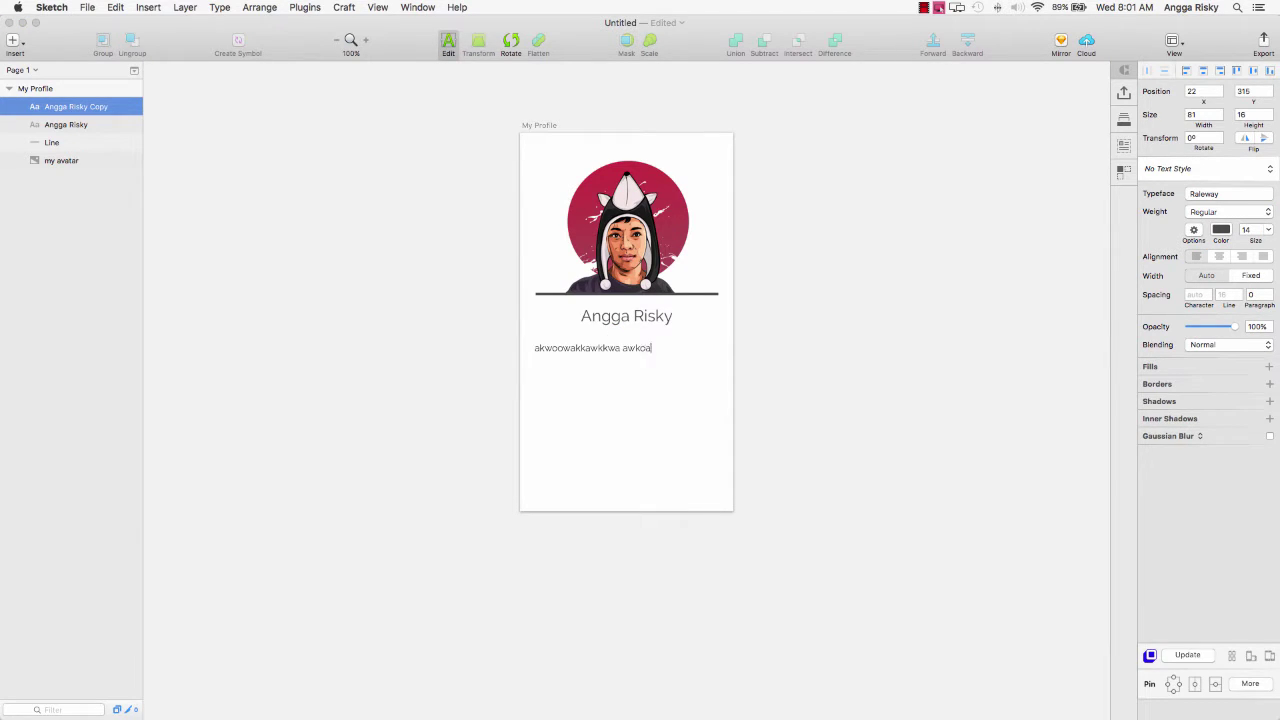
pyautogui.write('wkwoak web designer anterin wkkkwkw kemana aja kek gue mau makan martabak dari san fran')
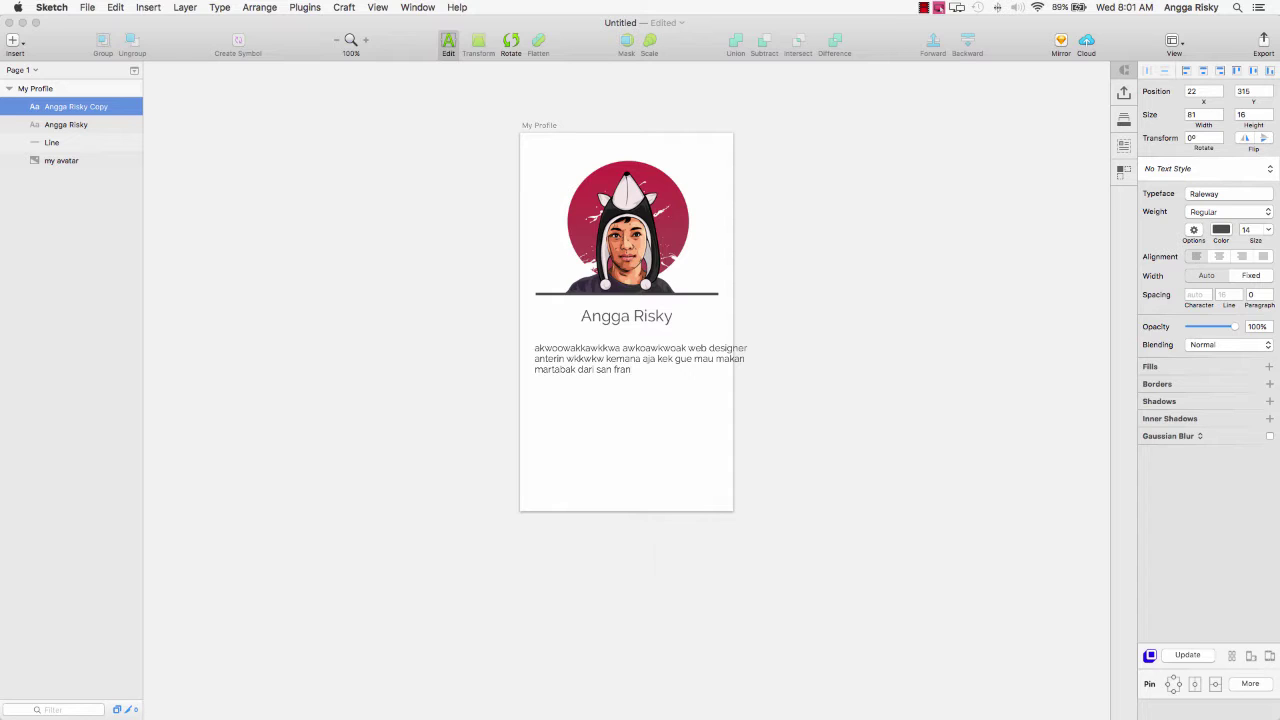
pyautogui.write('h enak tapi mahal banget harganya.')
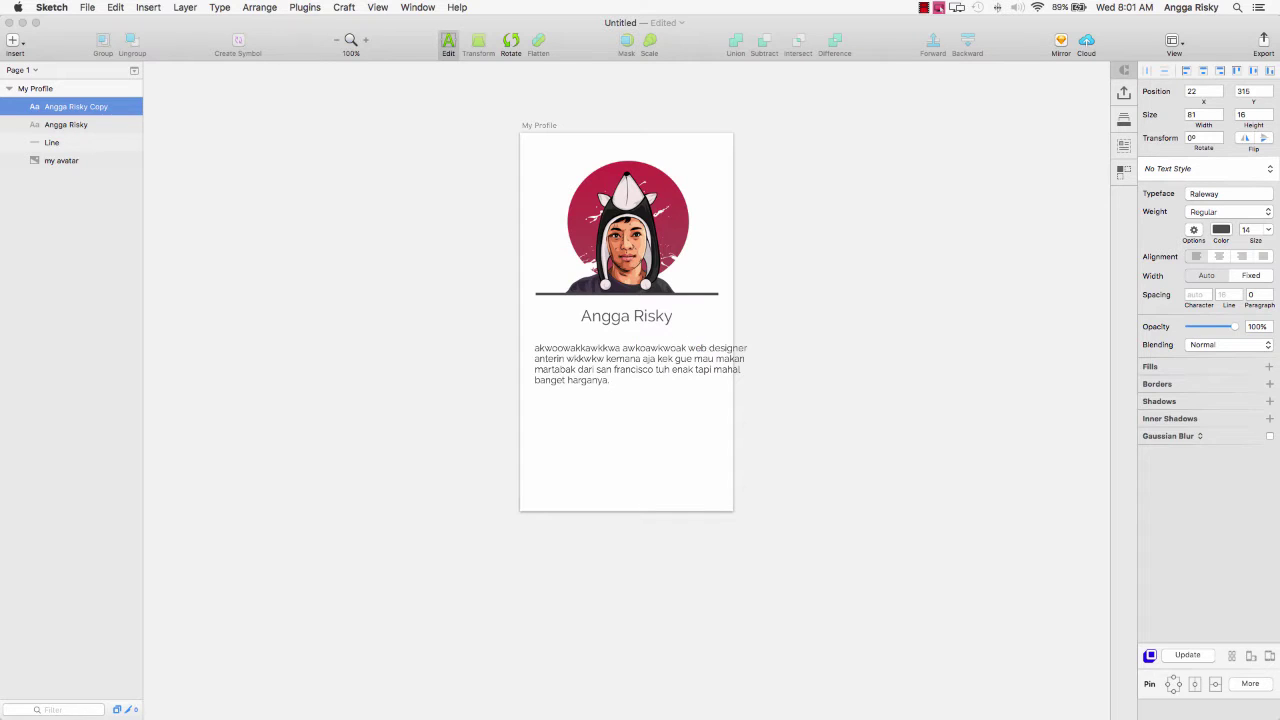
pyautogui.press('Escape')
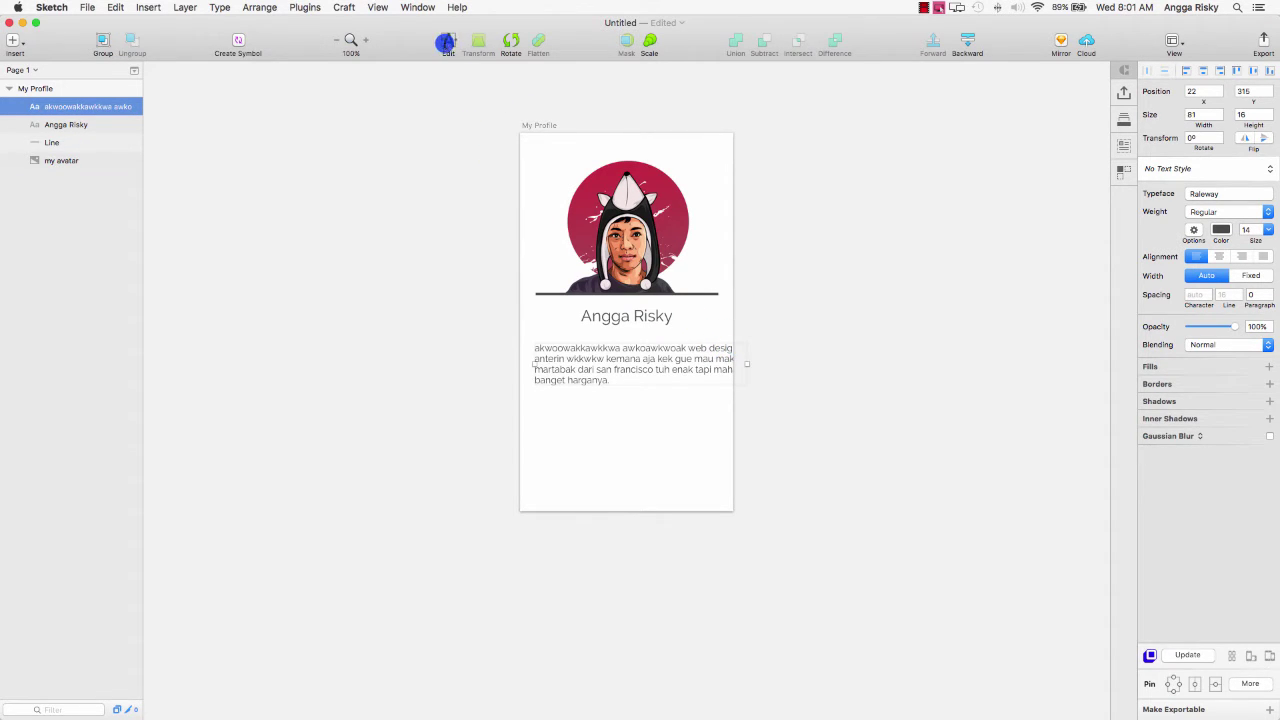
# Rework the bio paragraph's first line break around 'designer'.
pyautogui.click(446, 42)
pyautogui.click(712, 346)
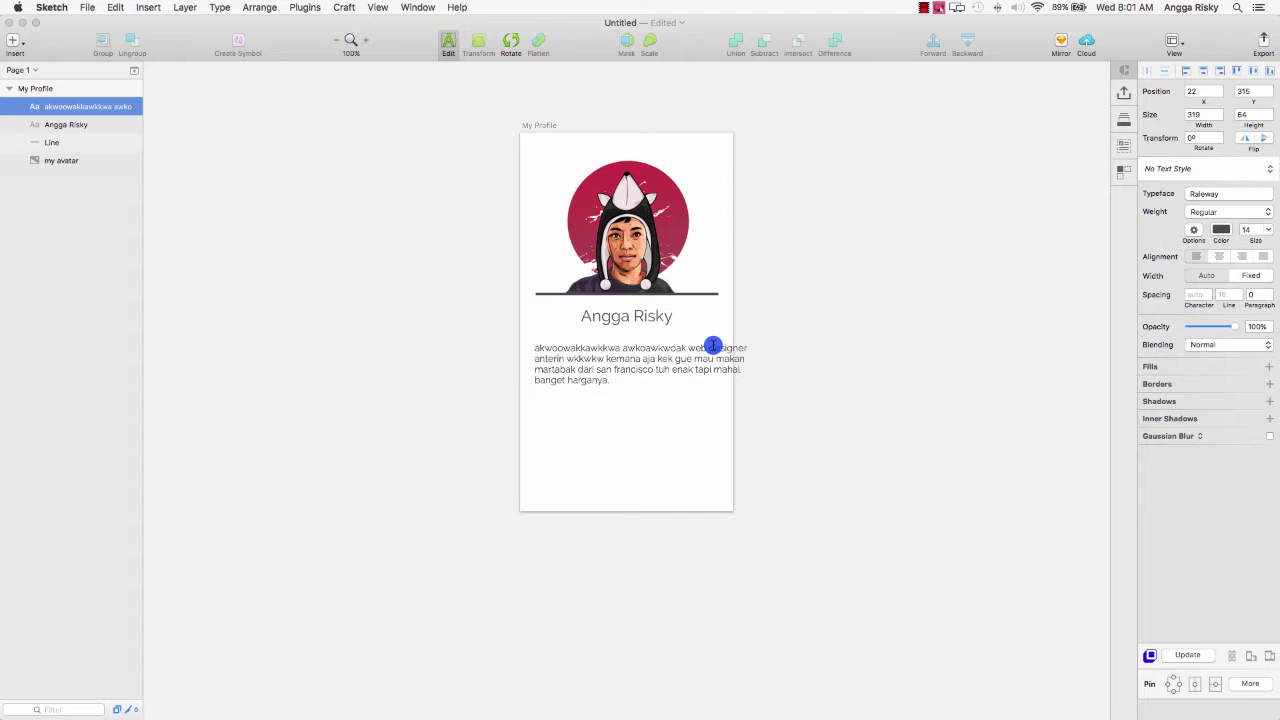
pyautogui.press('Return')
pyautogui.press('Escape')
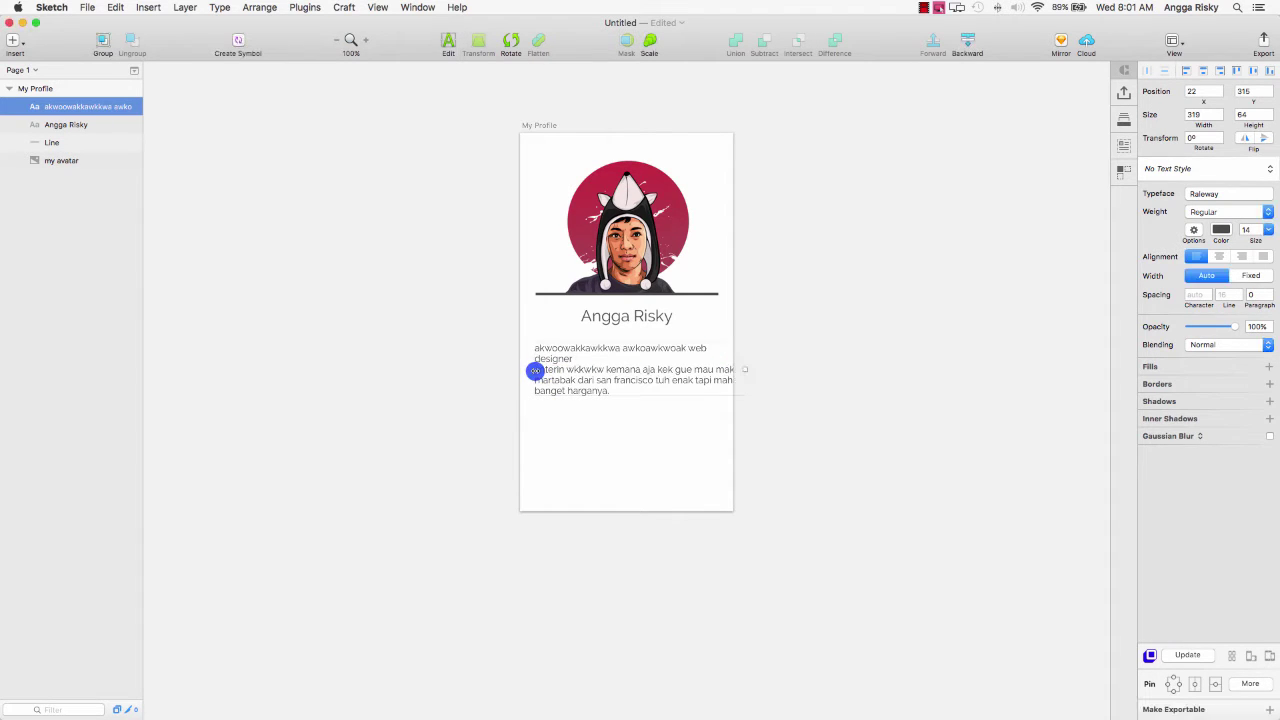
pyautogui.click(454, 42)
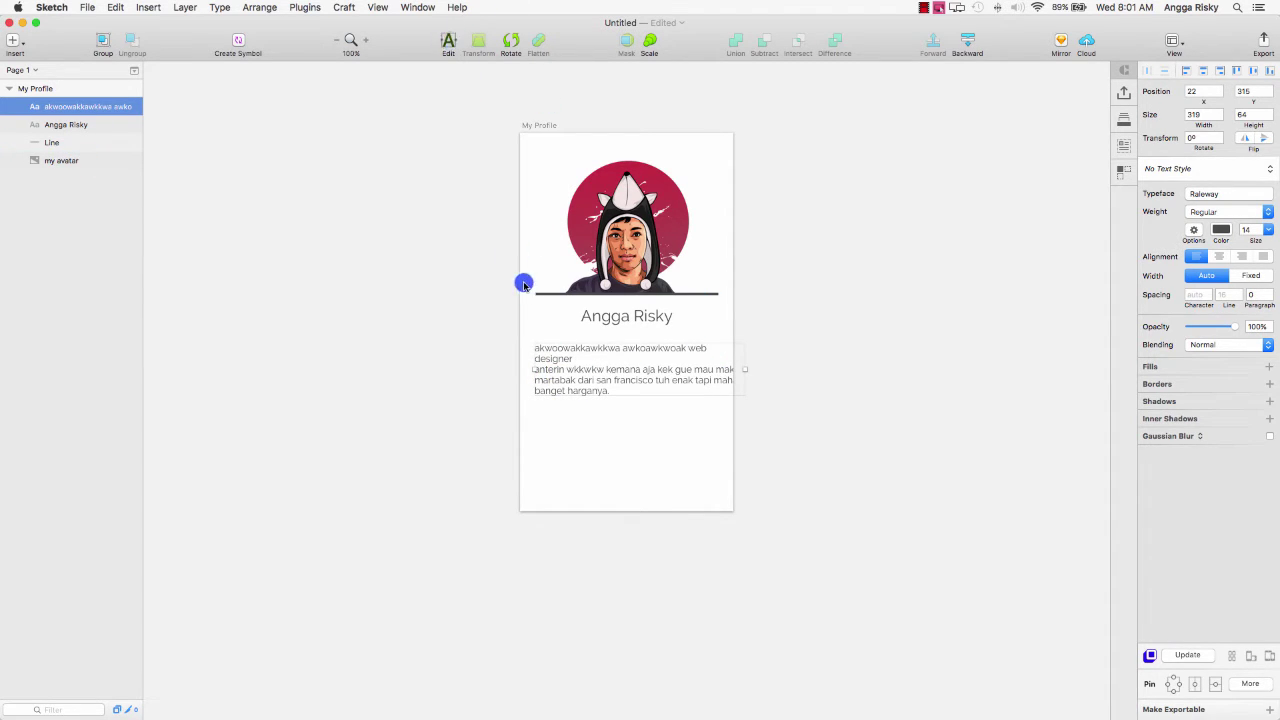
pyautogui.click(534, 368)
pyautogui.press('BackSpace')
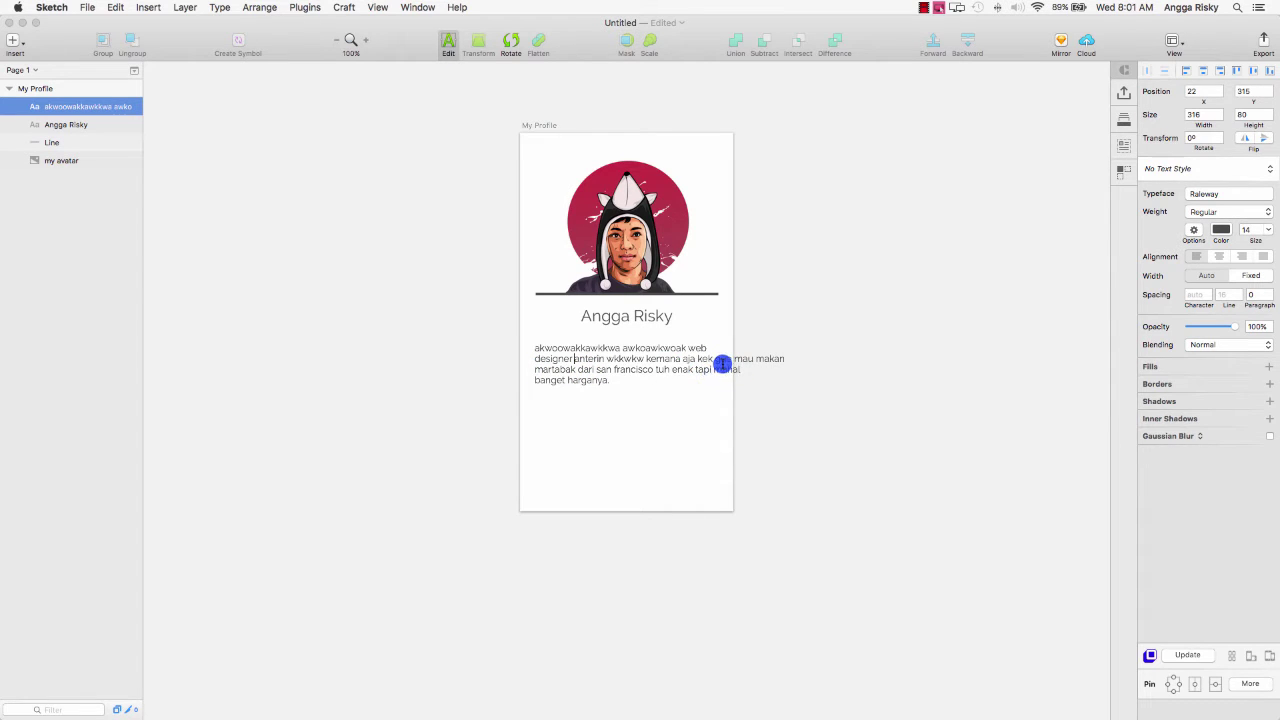
# Rebreak the remaining lines after 'kek' and 'francisco', ending with 'banget harganya.'.
pyautogui.click(716, 362)
pyautogui.press('Return')
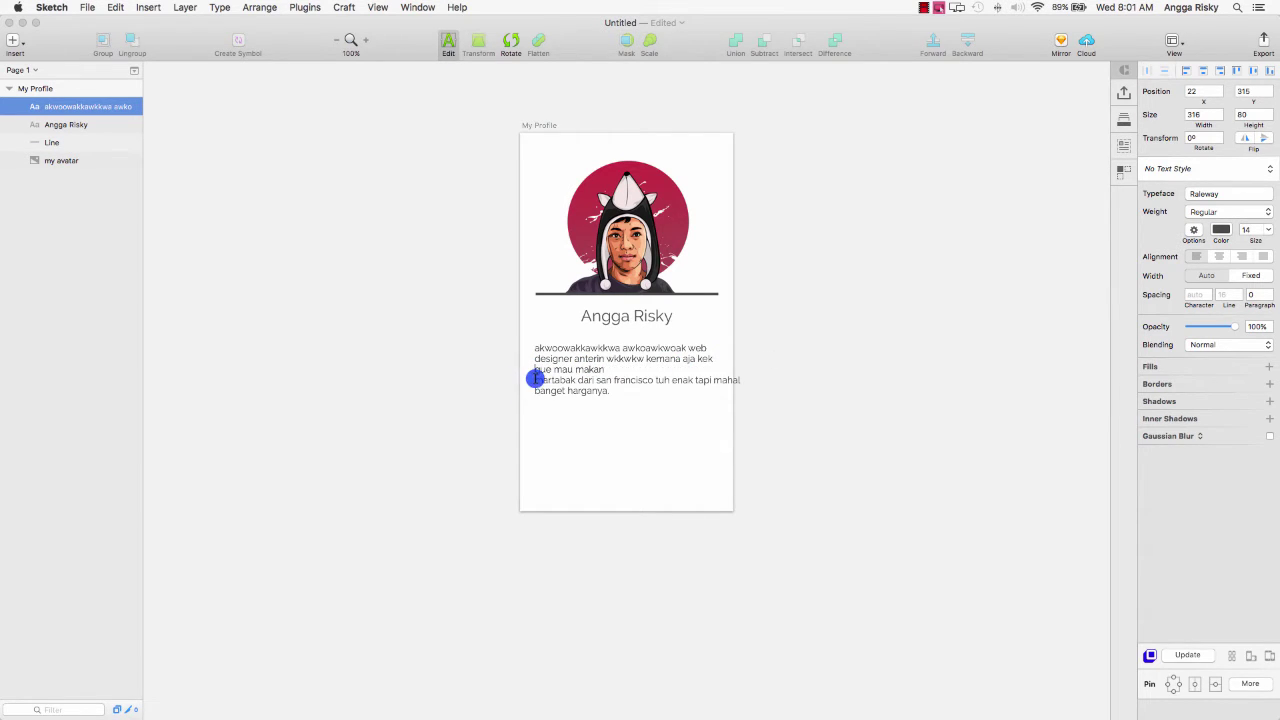
pyautogui.click(535, 378)
pyautogui.press('BackSpace')
pyautogui.click(618, 375)
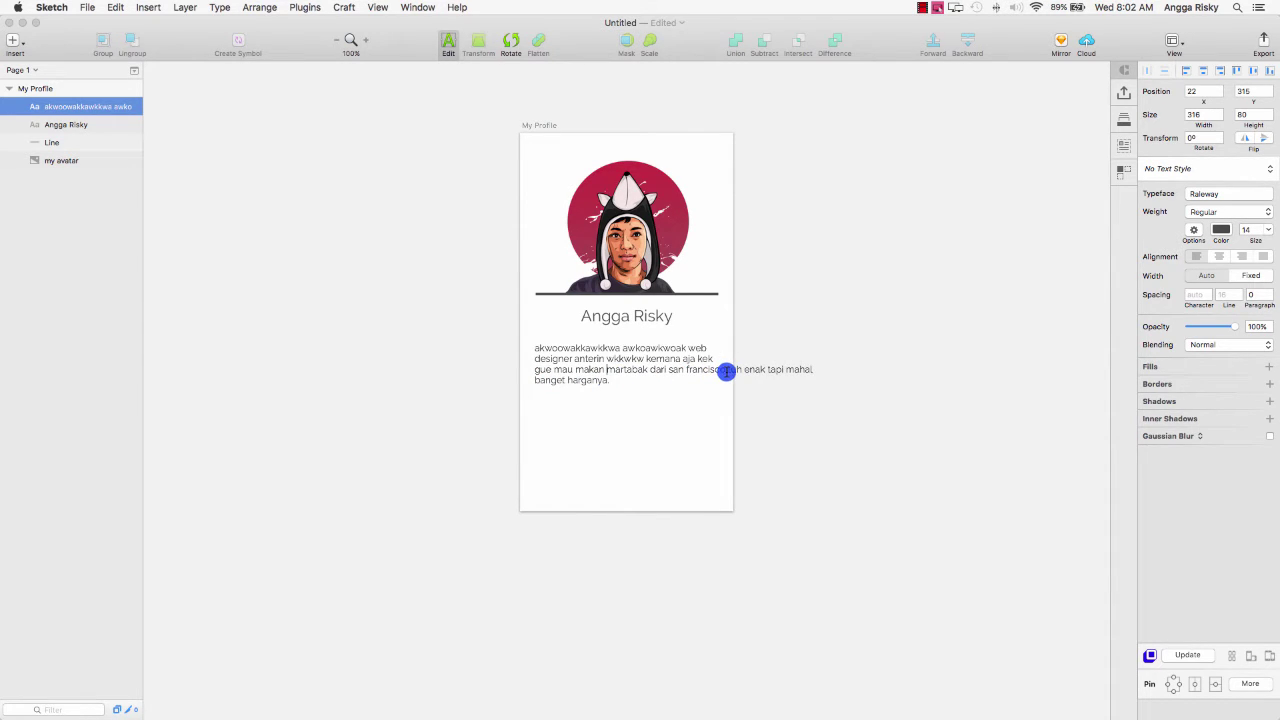
pyautogui.click(731, 370)
pyautogui.press('Return')
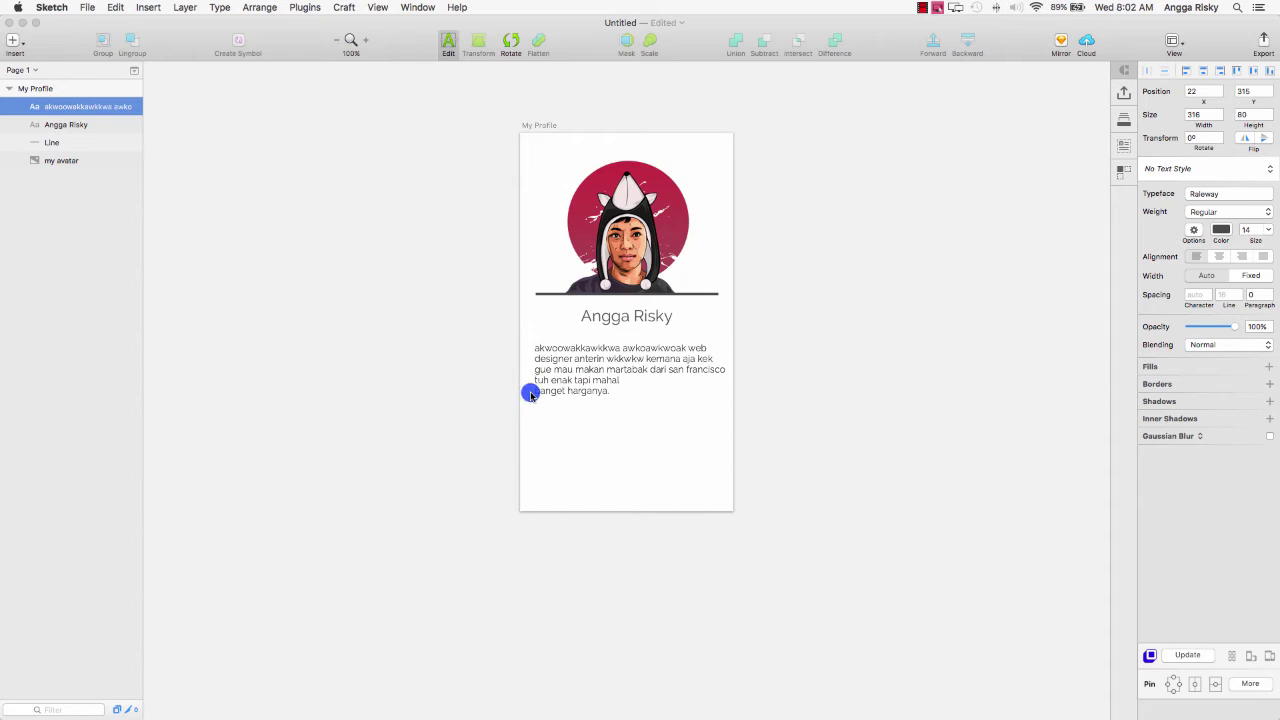
pyautogui.click(535, 390)
pyautogui.press('BackSpace')
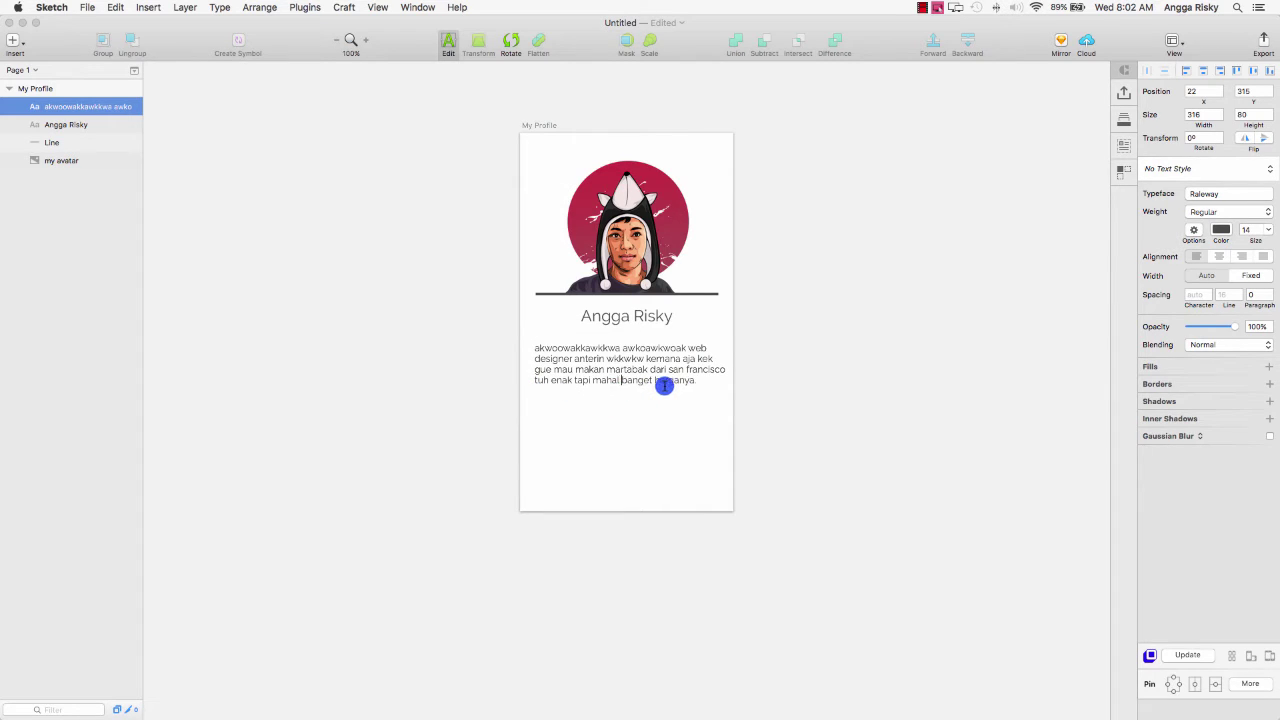
pyautogui.press('Escape')
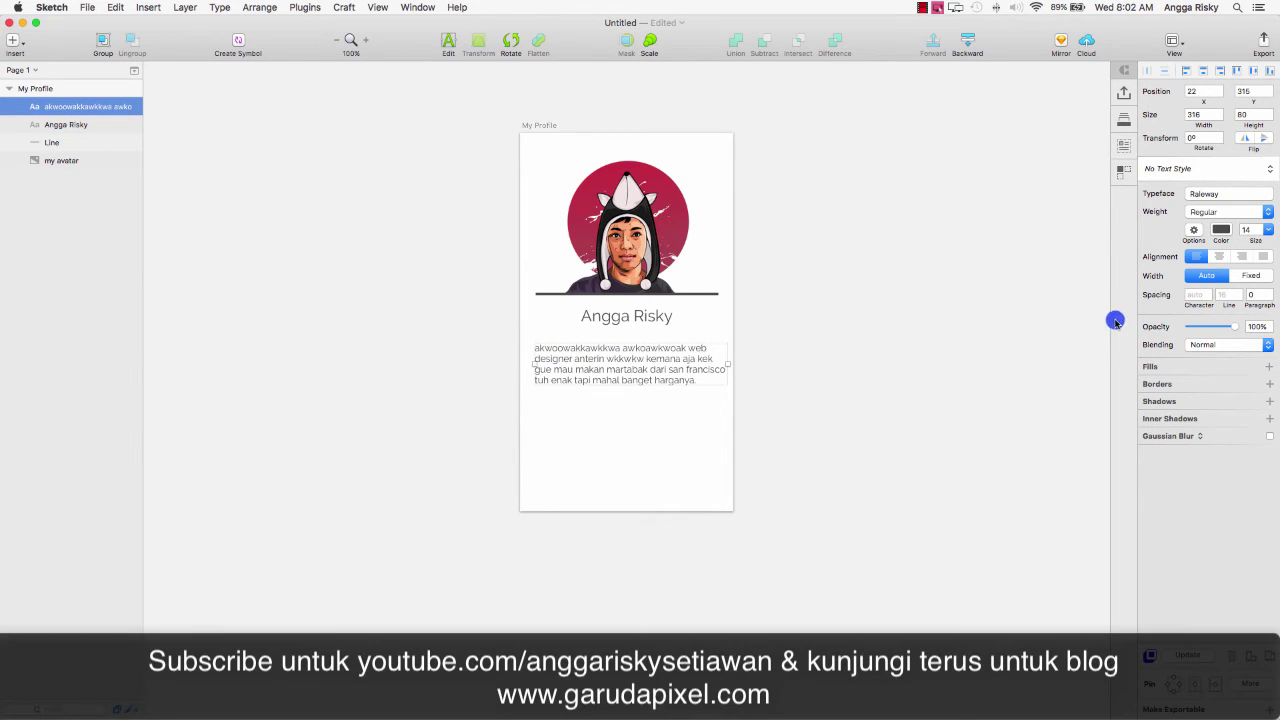
# Set the bio paragraph's line spacing to 22 after trying 24 and 28.
pyautogui.click(1227, 295)
pyautogui.write('24')
pyautogui.press('Return')
pyautogui.press('Down')
pyautogui.press('Down')
pyautogui.press('Down')
pyautogui.press('Down')
pyautogui.press('Down')
pyautogui.press('Down')
pyautogui.press('Down')
pyautogui.press('Down')
pyautogui.press('Down')
pyautogui.press('Down')
pyautogui.press('Down')
pyautogui.press('Down')
pyautogui.press('Down')
pyautogui.press('Down')
pyautogui.press('Down')
pyautogui.press('Down')
pyautogui.press('Down')
pyautogui.press('Down')
pyautogui.press('Down')
pyautogui.press('Down')
pyautogui.hotkey('shift', 'Up')
pyautogui.hotkey('shift', 'Up')
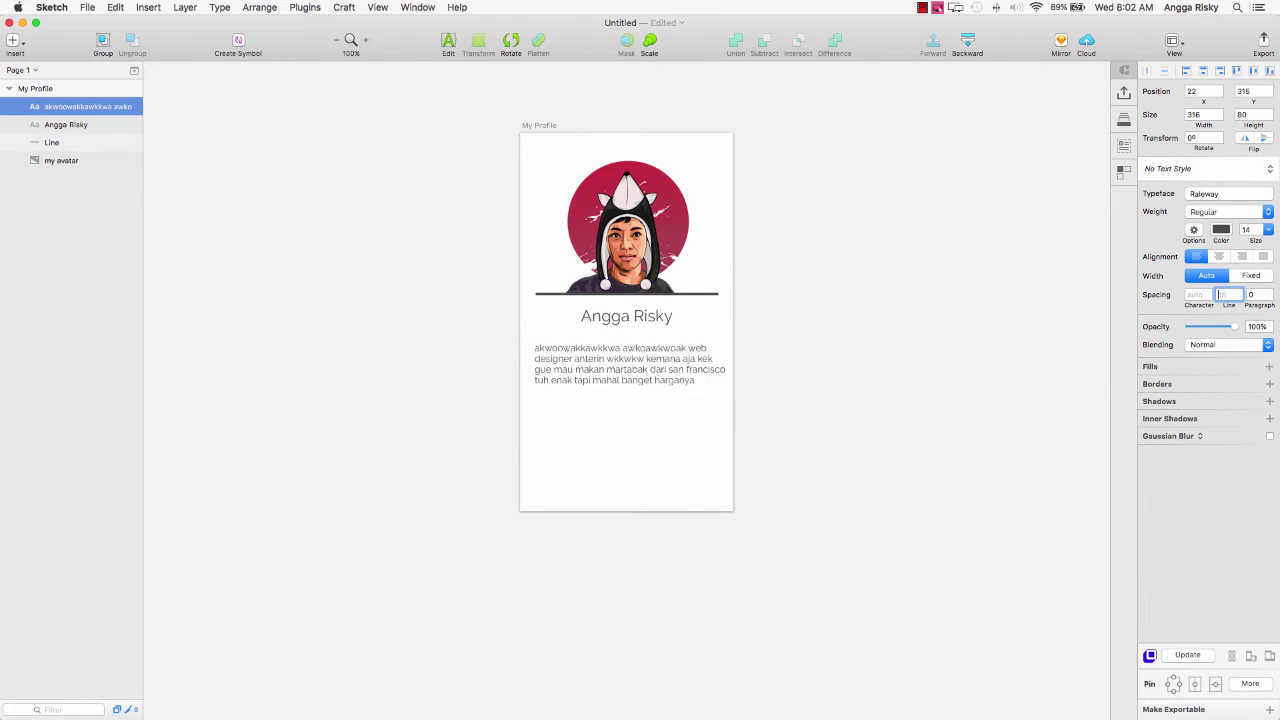
pyautogui.press('Up')
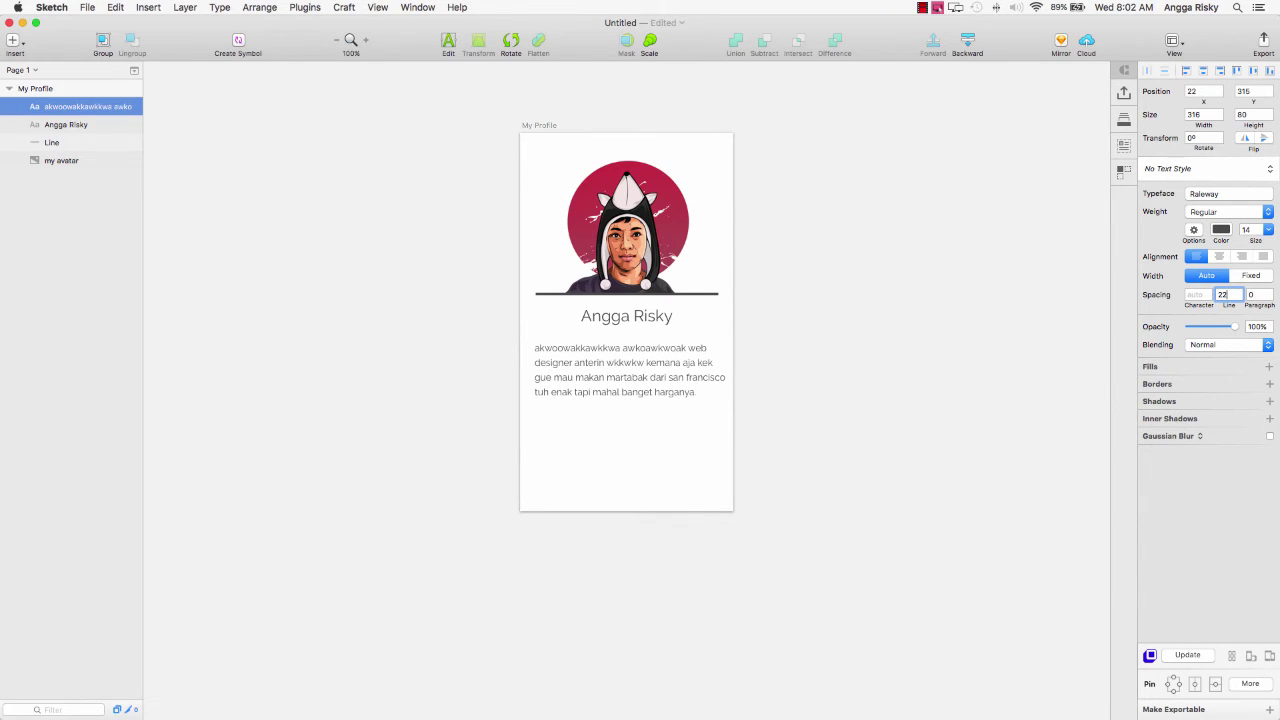
pyautogui.write('24')
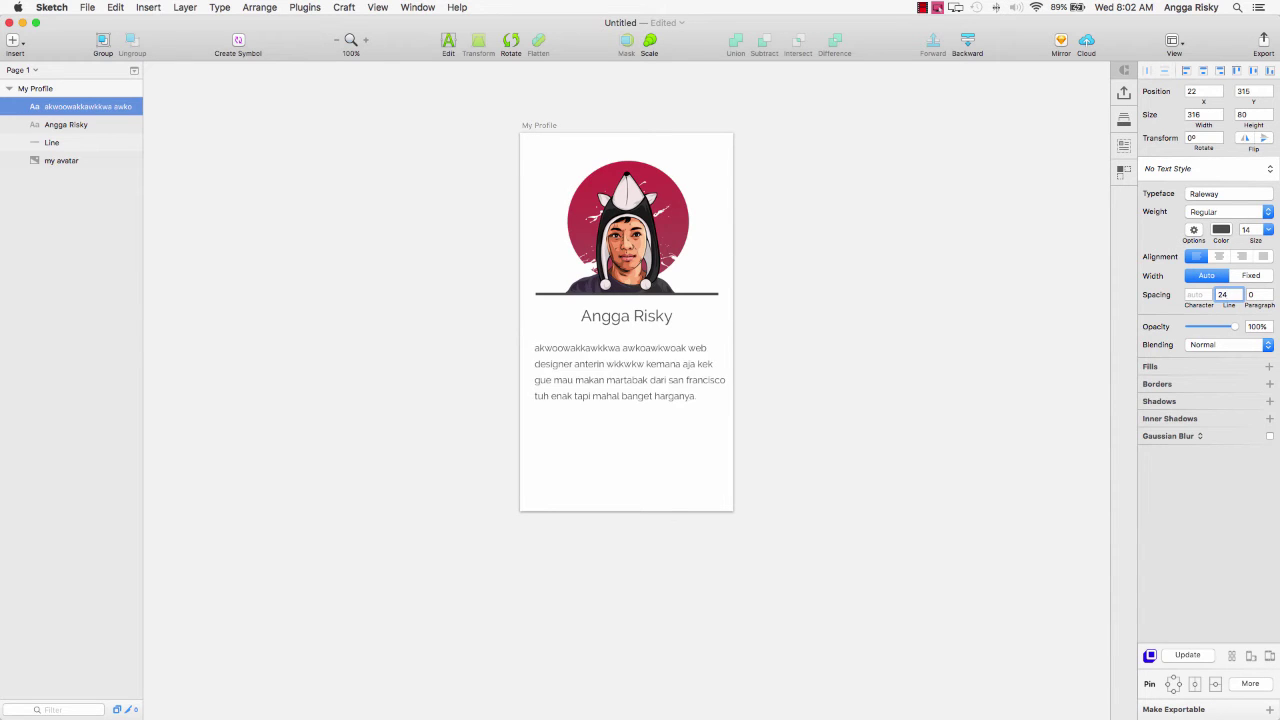
pyautogui.press('BackSpace')
pyautogui.press('BackSpace')
pyautogui.write('8')
pyautogui.press('BackSpace')
pyautogui.write('28')
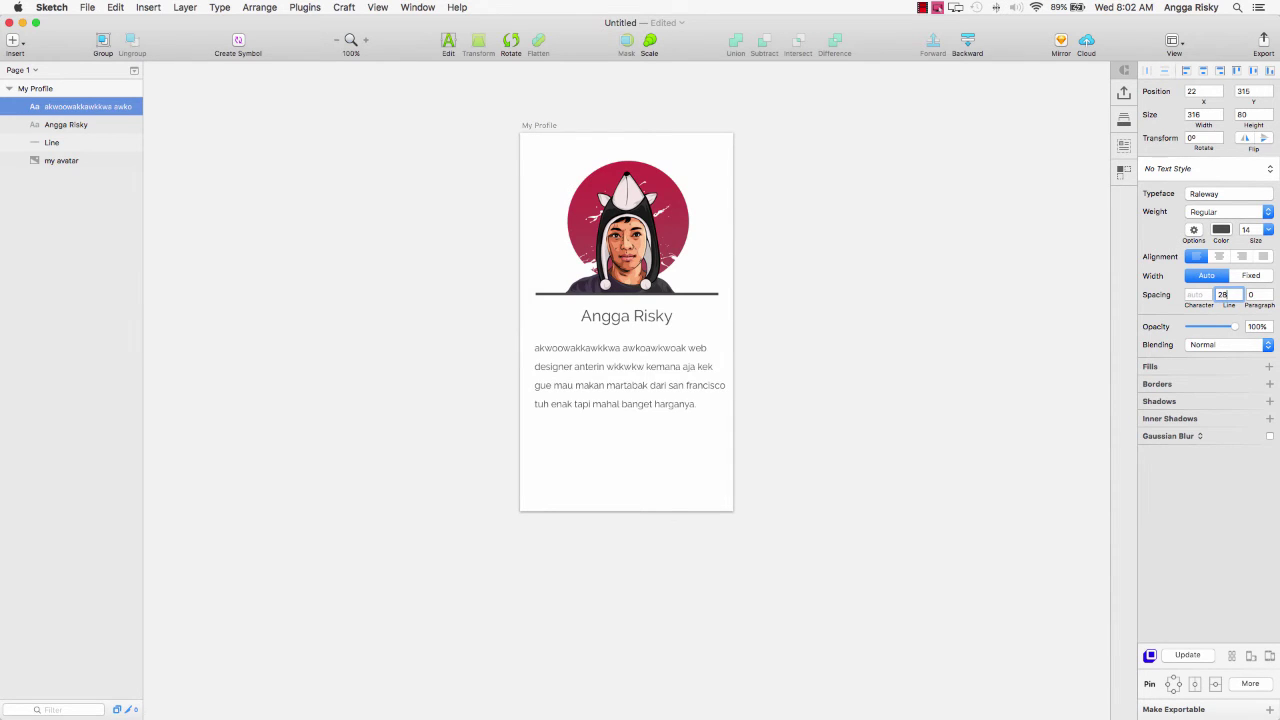
pyautogui.press('BackSpace')
pyautogui.write('22')
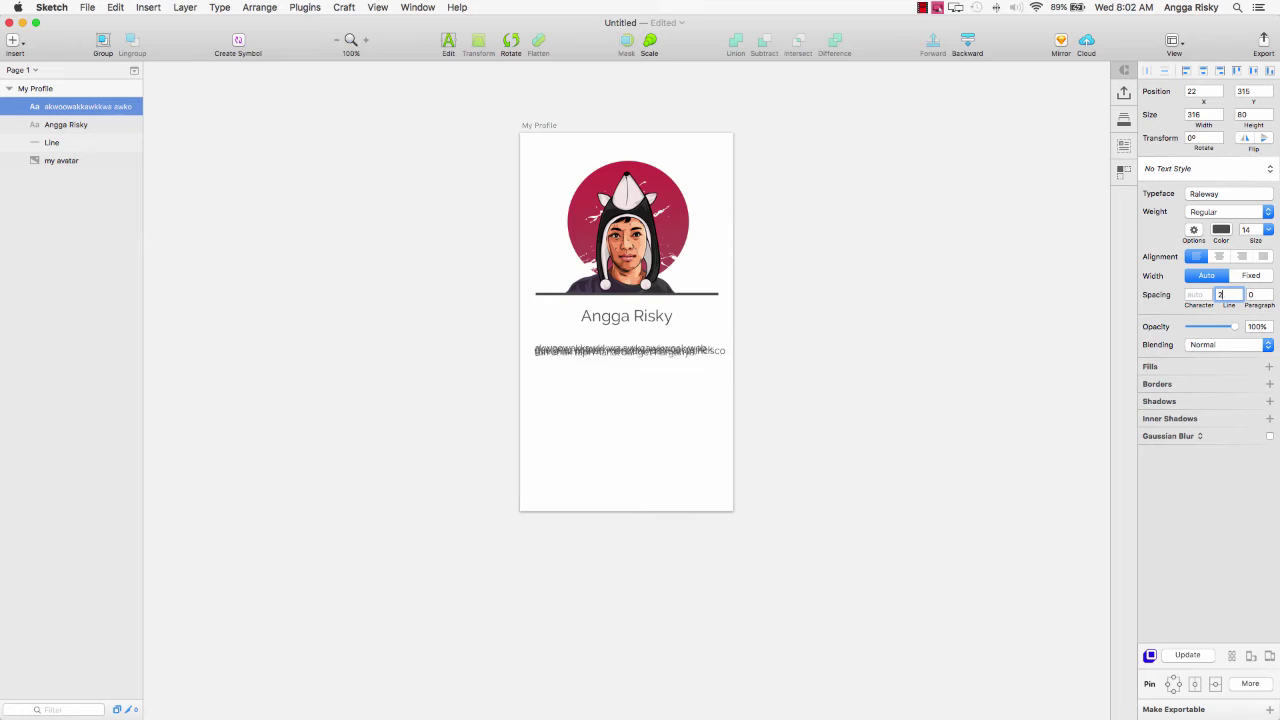
# Try character spacing of 20 and 10, then return it to auto.
pyautogui.click(1196, 294)
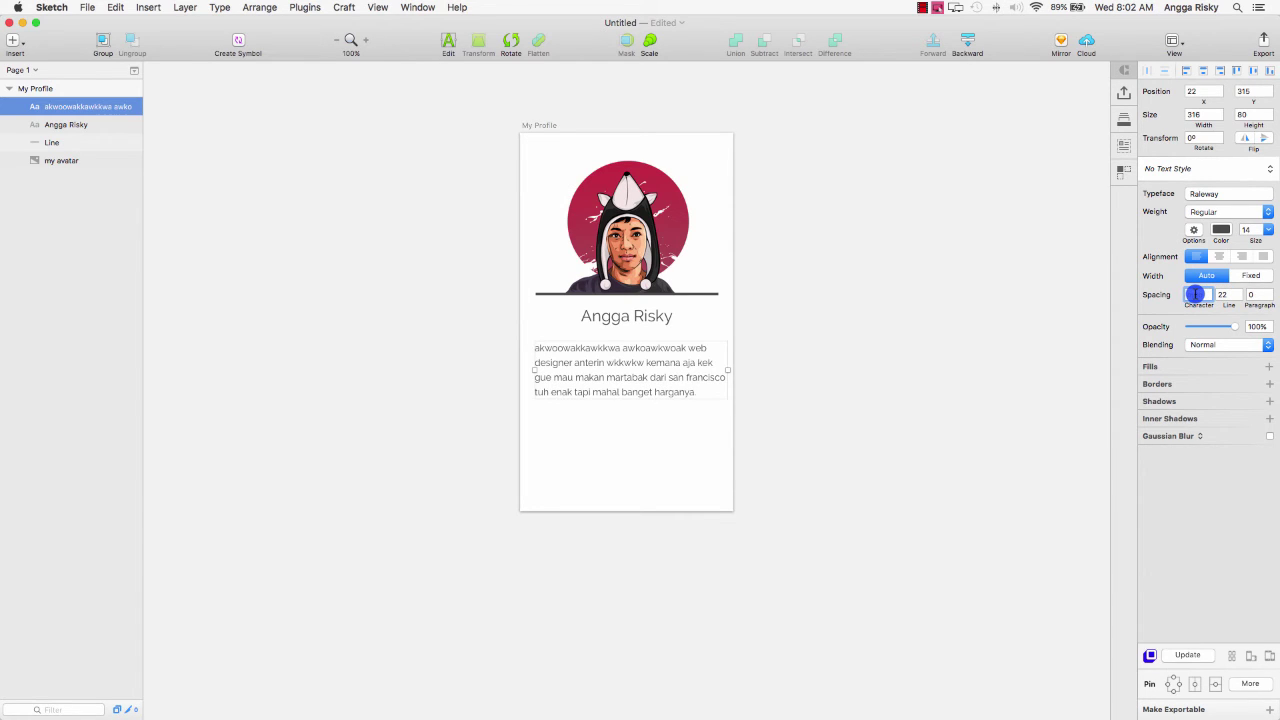
pyautogui.write('20')
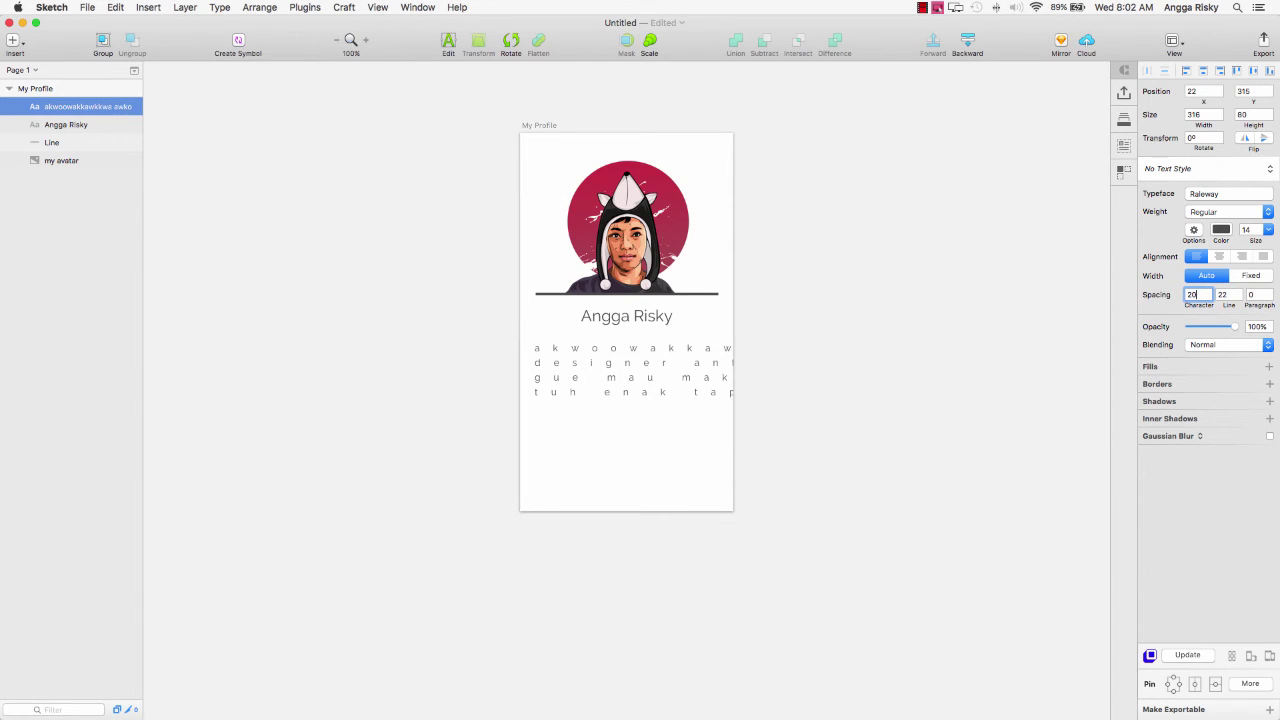
pyautogui.press('BackSpace')
pyautogui.press('BackSpace')
pyautogui.write('10')
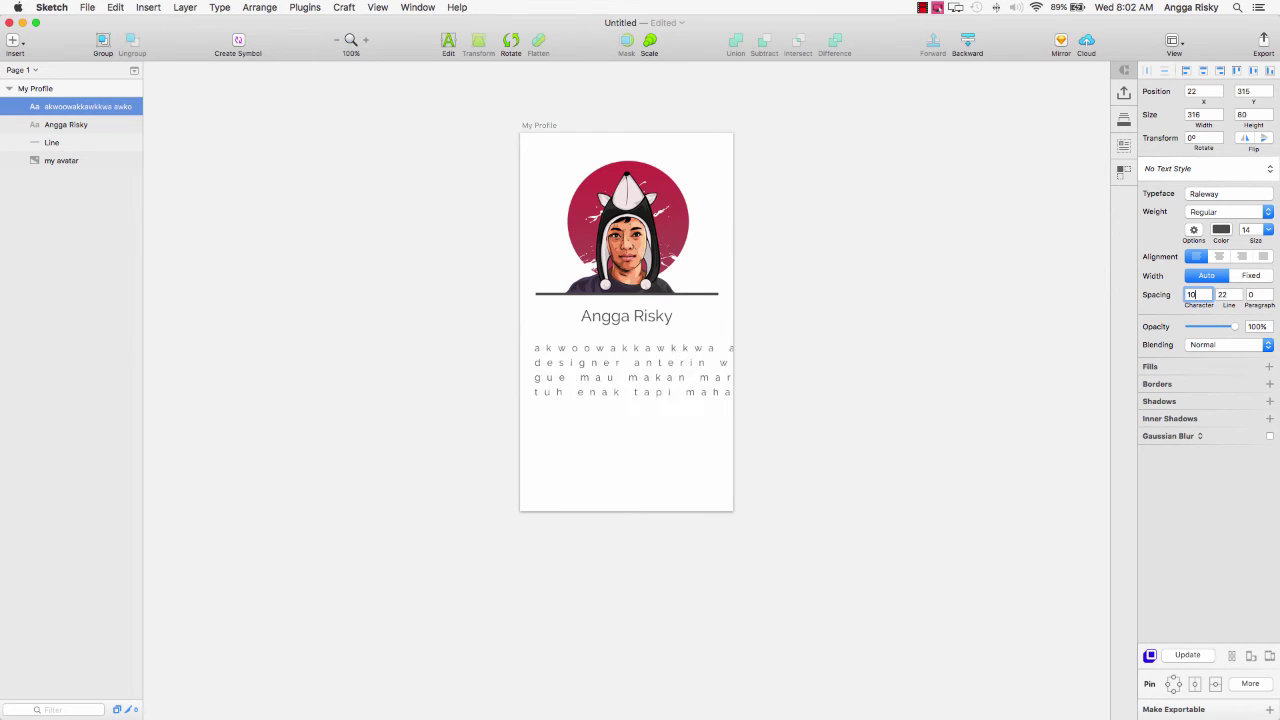
pyautogui.press('BackSpace')
pyautogui.press('BackSpace')
pyautogui.write('10')
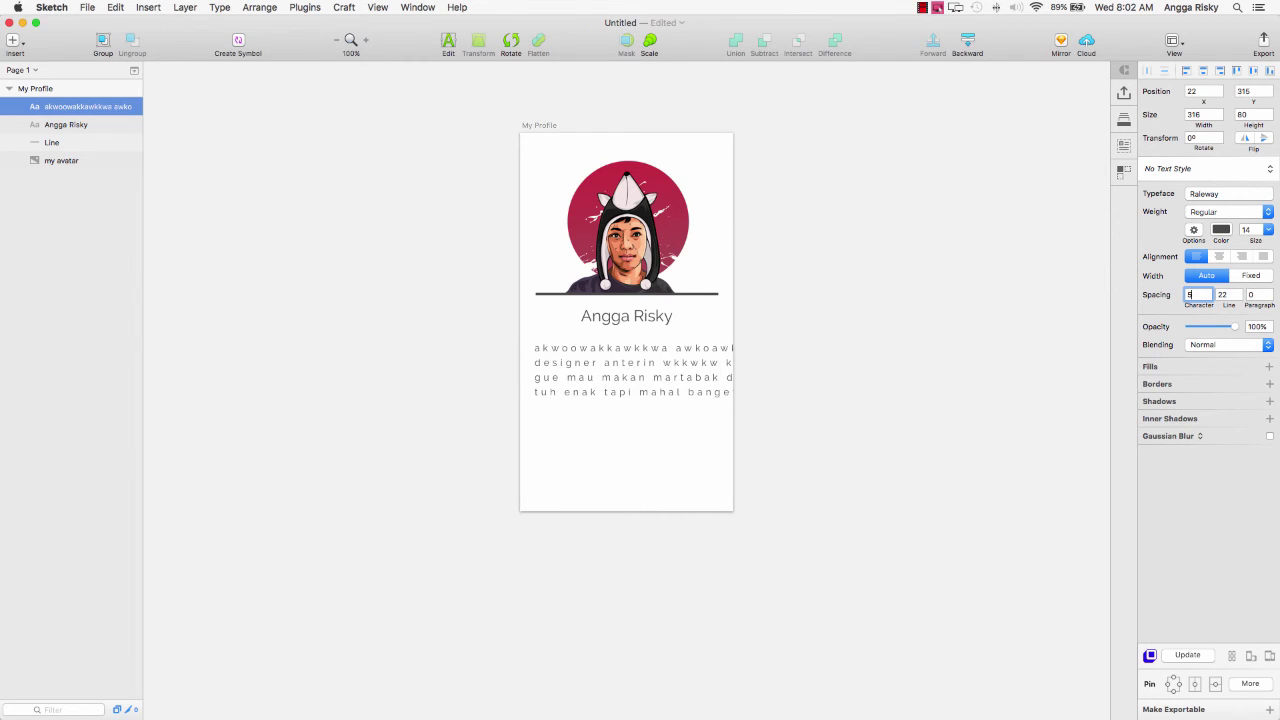
pyautogui.press('BackSpace')
pyautogui.press('BackSpace')
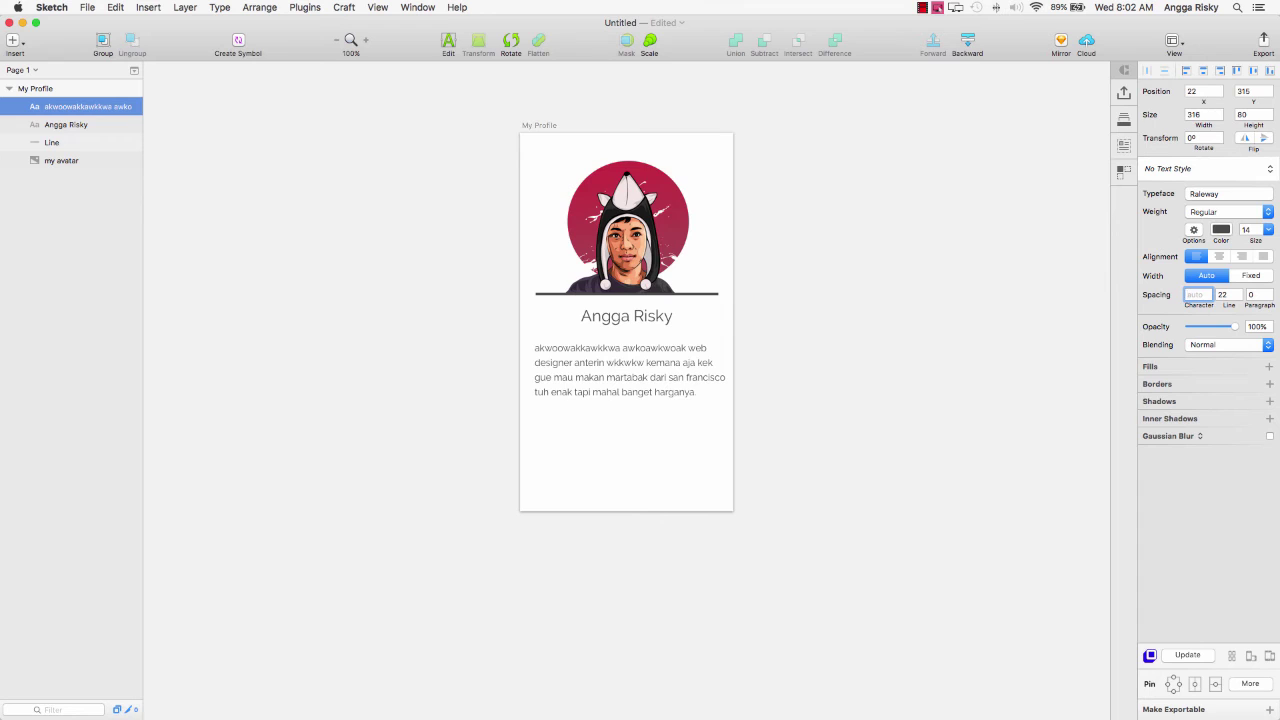
pyautogui.press('Return')
# Deselect the bio, minimize the Sketch window and close the Finder Pictures window.
pyautogui.click(806, 405)
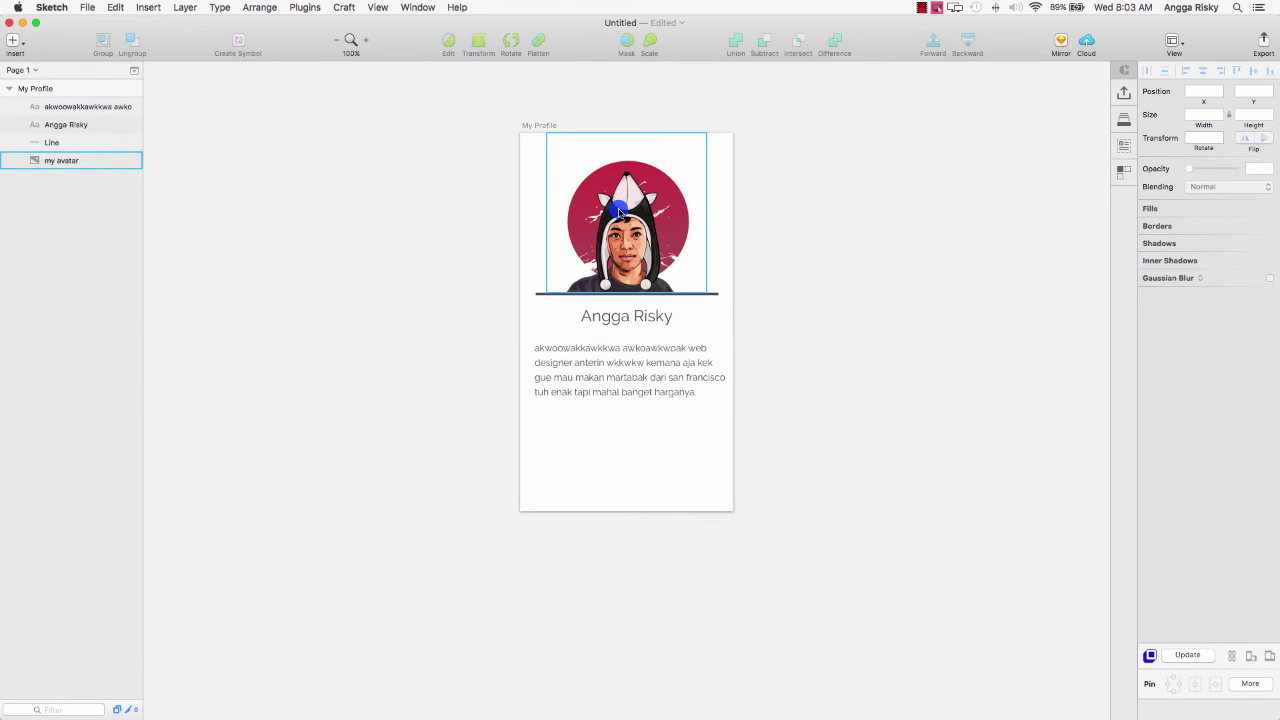
pyautogui.hscroll(-1, 575, 201)
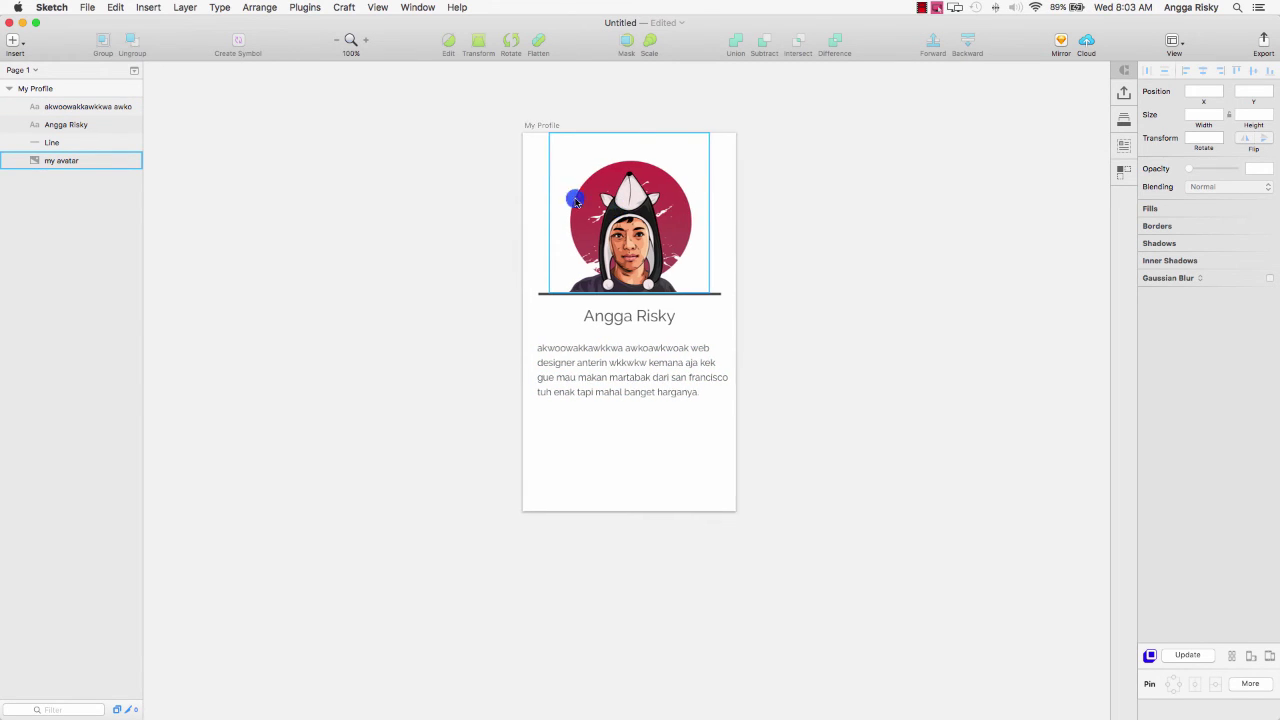
pyautogui.click(20, 24)
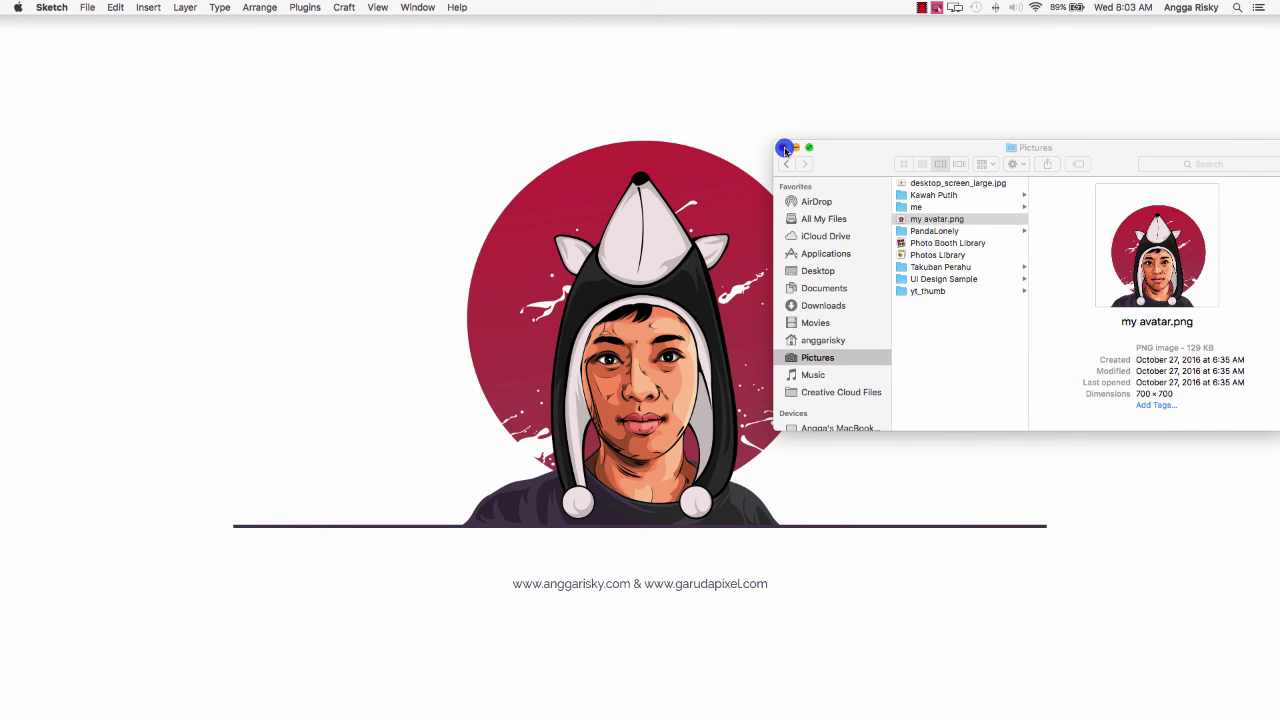
pyautogui.click(787, 147)
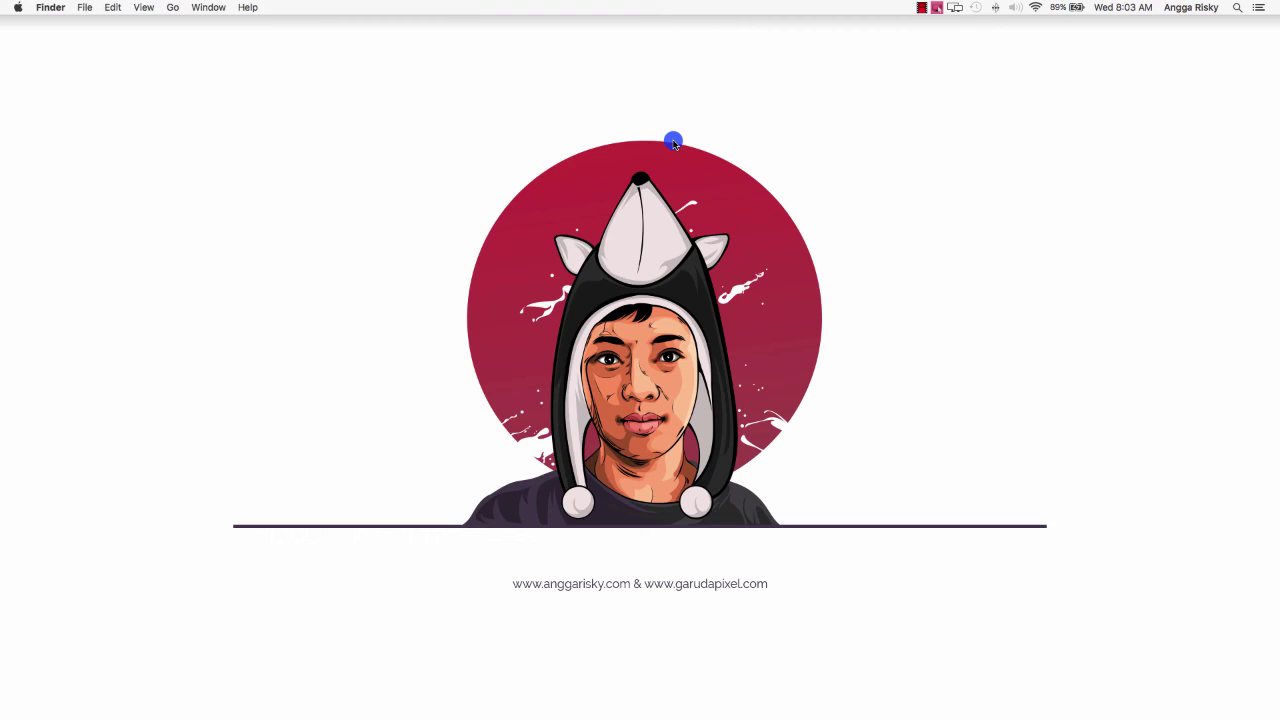